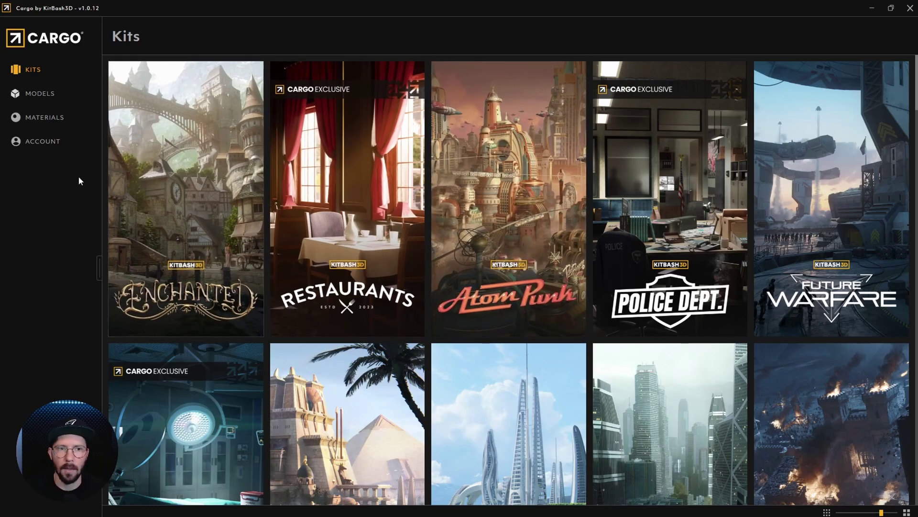
# Open Account Settings, showing Blender 3.6 as the 3D software and 1k PNG textures
pyautogui.click(42, 143)
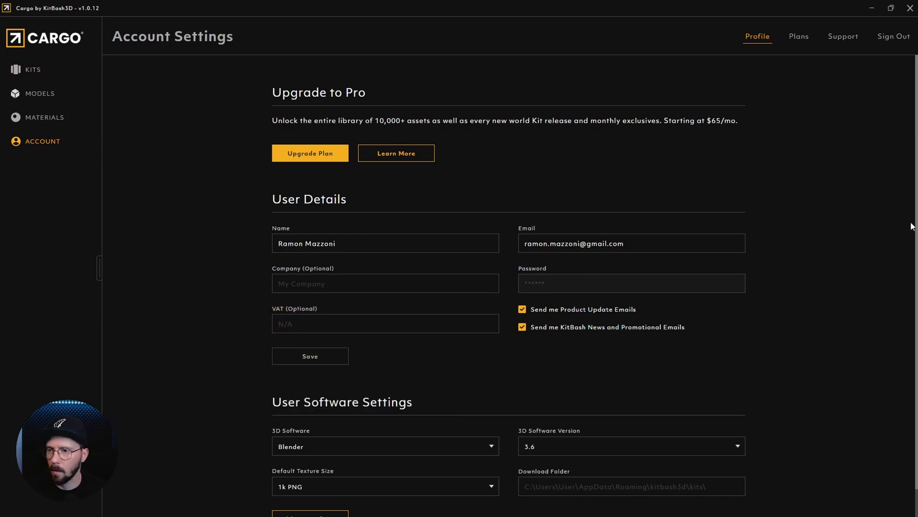
pyautogui.scroll(-1, 916, 221)
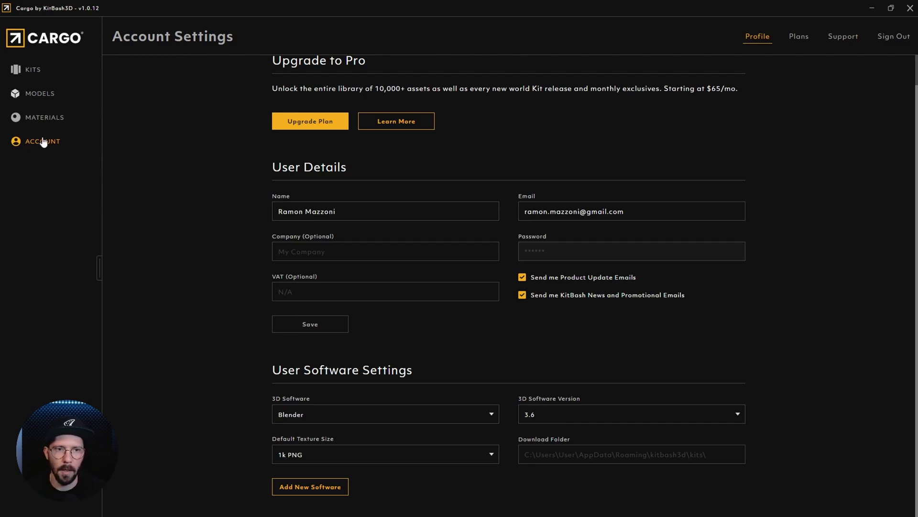
# Filter the Models library by one Access option (94 results) and view Cyberpunk Alley's details
pyautogui.click(44, 94)
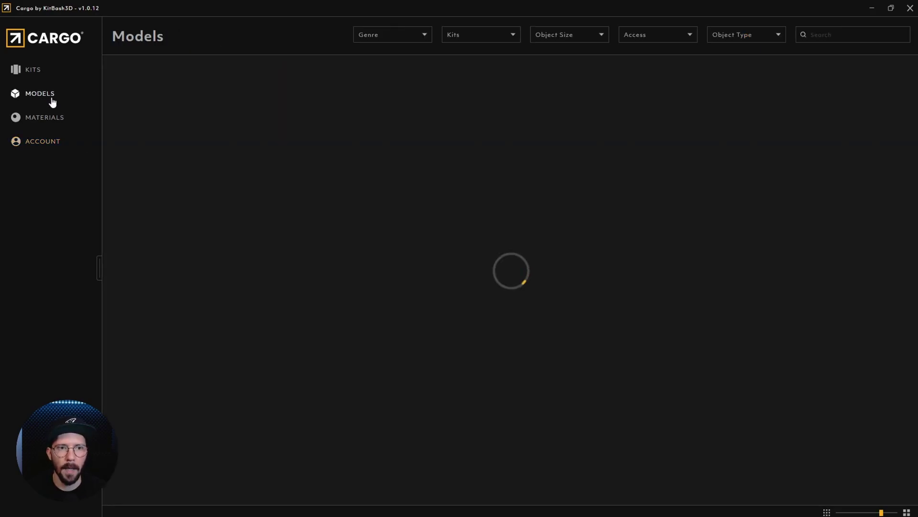
pyautogui.click(688, 36)
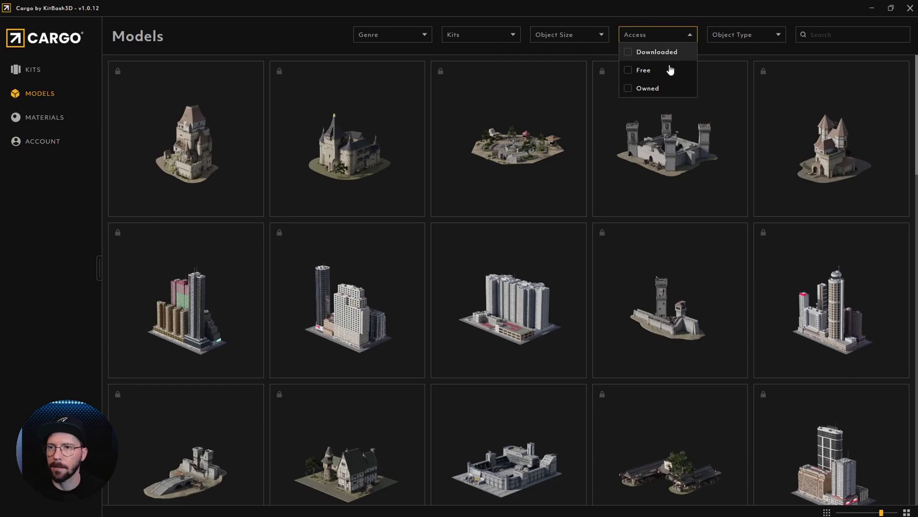
pyautogui.click(670, 70)
pyautogui.click(554, 201)
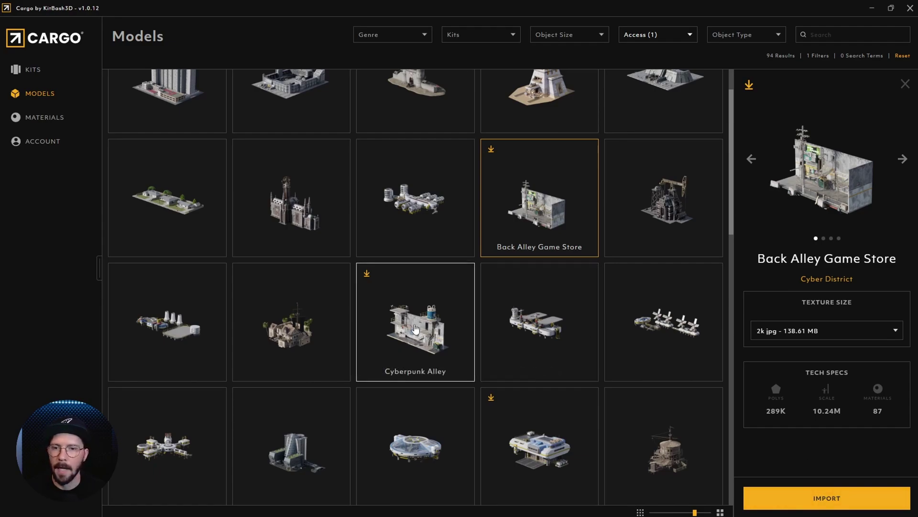
pyautogui.click(412, 348)
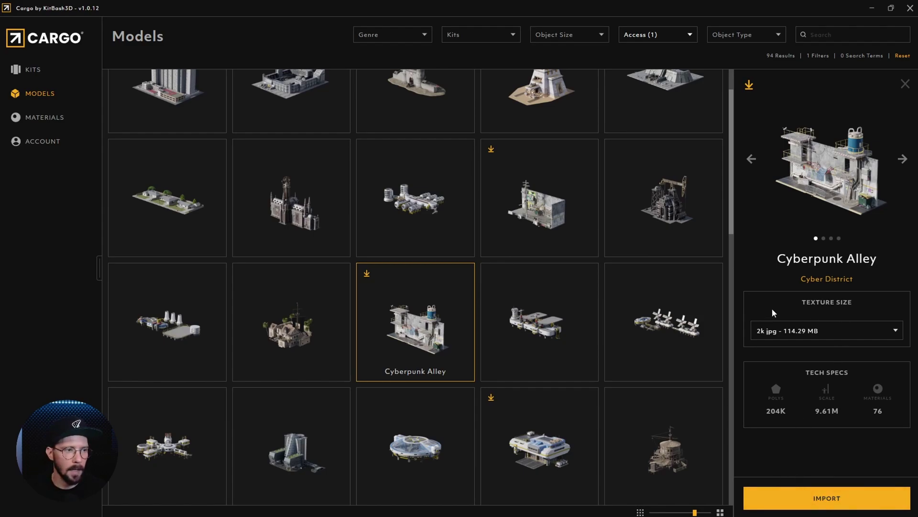
# Back in Blender, select and orbit around the imported alley and game store groups
pyautogui.hotkey('alt', 'Tab')
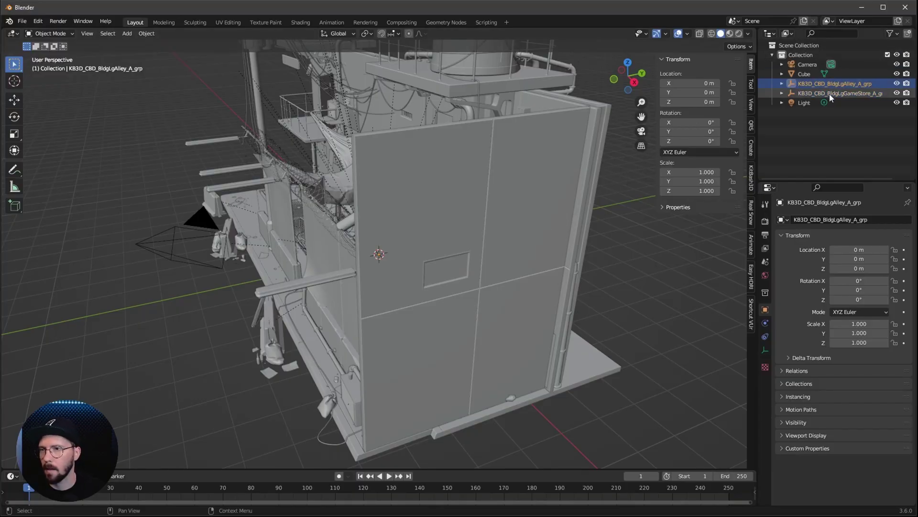
pyautogui.click(832, 84)
pyautogui.click(850, 93)
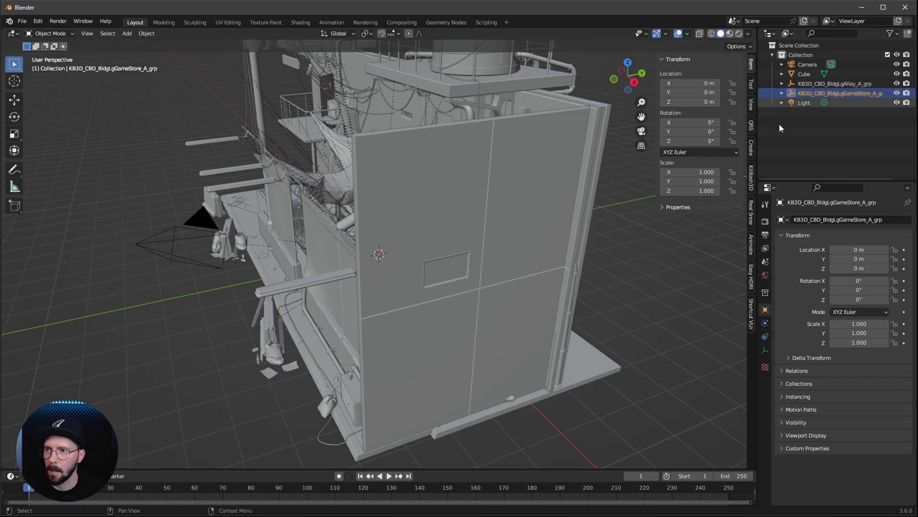
pyautogui.moveTo(598, 205); pyautogui.dragTo(614, 300, button='middle')
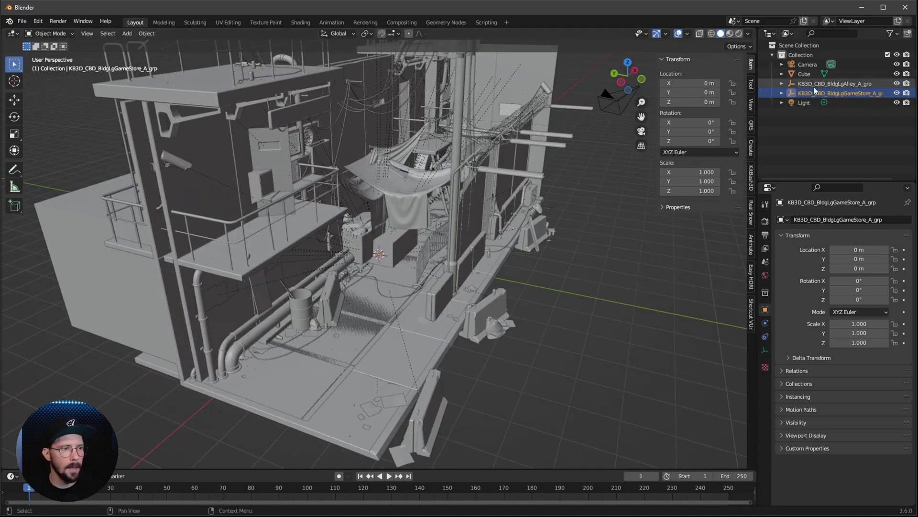
pyautogui.moveTo(385, 314); pyautogui.dragTo(526, 296, button='middle')
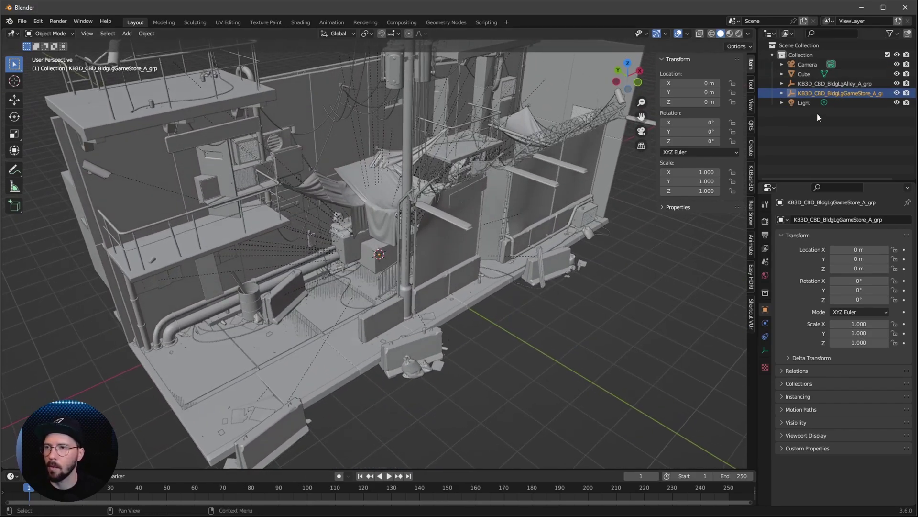
# Enlarge the Outliner and expand KB3D_CBD_BldgLgAlley_A_grp to list its child objects
pyautogui.click(836, 84)
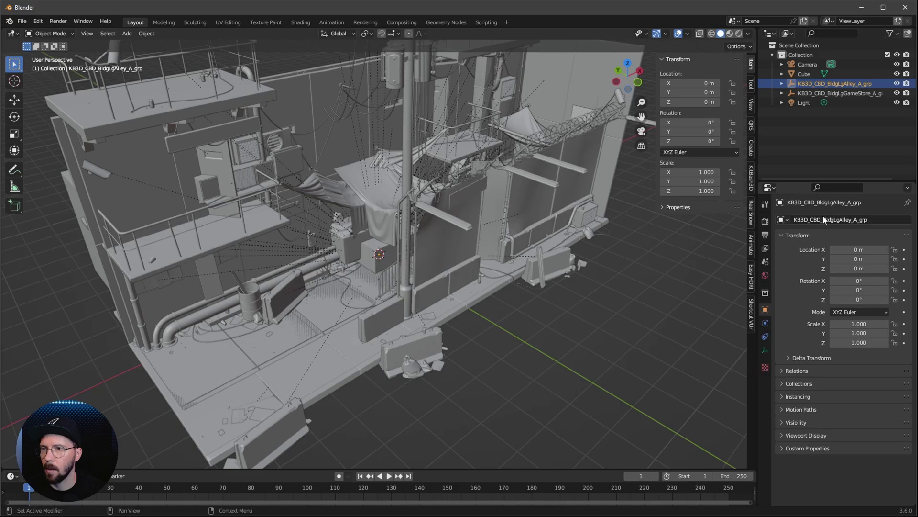
pyautogui.moveTo(826, 183); pyautogui.dragTo(847, 407)
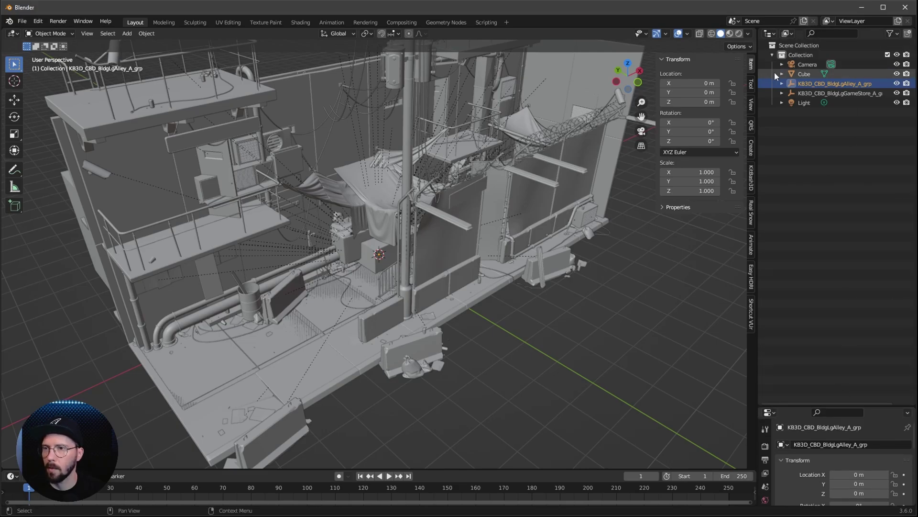
pyautogui.click(782, 84)
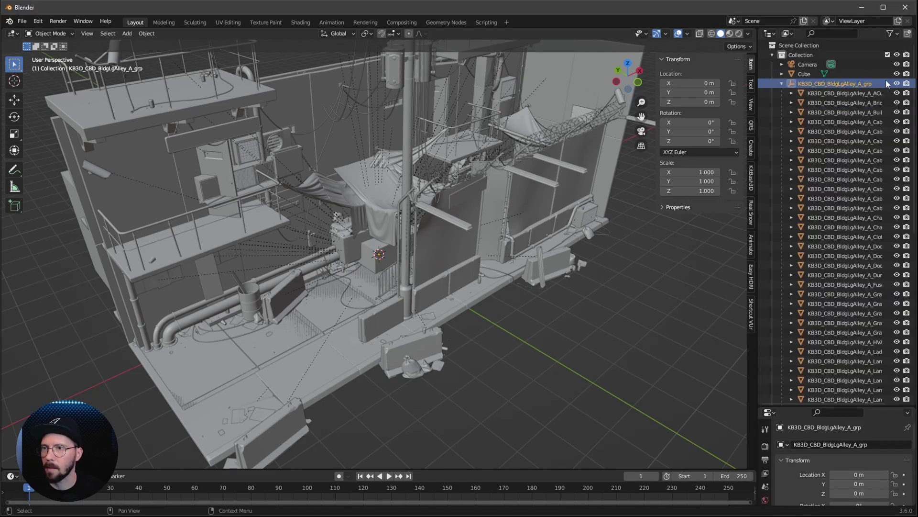
pyautogui.moveTo(914, 72); pyautogui.dragTo(915, 232)
# Duplicate all of the alley group's child objects in place
pyautogui.keyDown('shift'); pyautogui.click(848, 376); pyautogui.keyUp('shift')
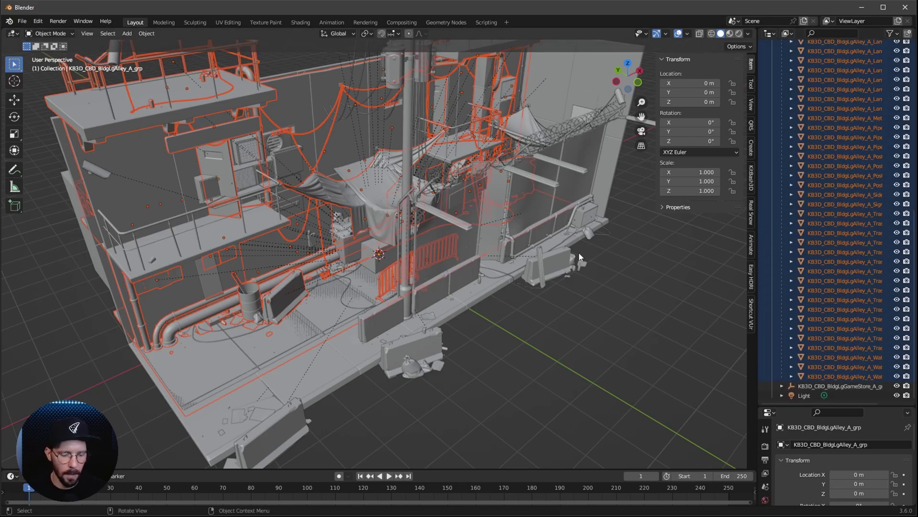
pyautogui.hotkey('shift', 'd')
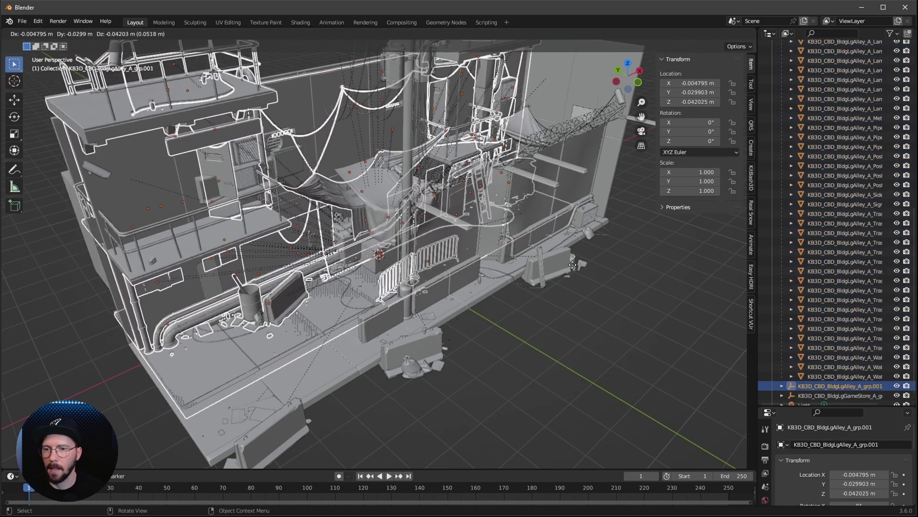
pyautogui.rightClick(579, 265)
pyautogui.scroll(2, 912, 218)
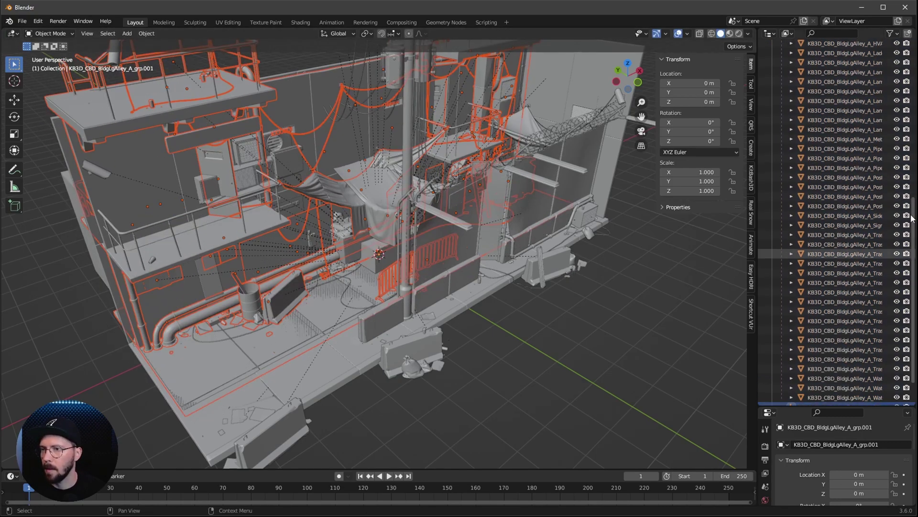
pyautogui.scroll(15, 912, 217)
# Move the duplicate KB3D_CBD_BldgLgAlley_A_grp.001 objects into a new excluded _alley collection
pyautogui.click(783, 84)
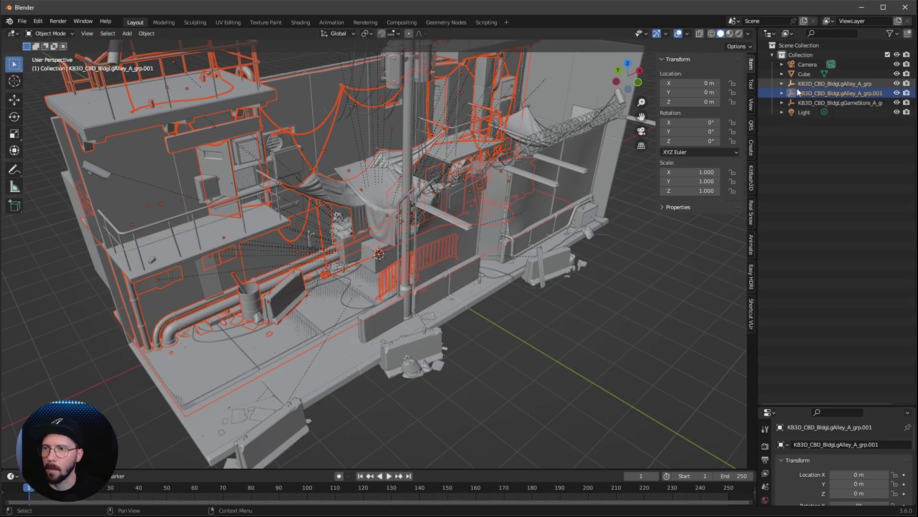
pyautogui.click(794, 94)
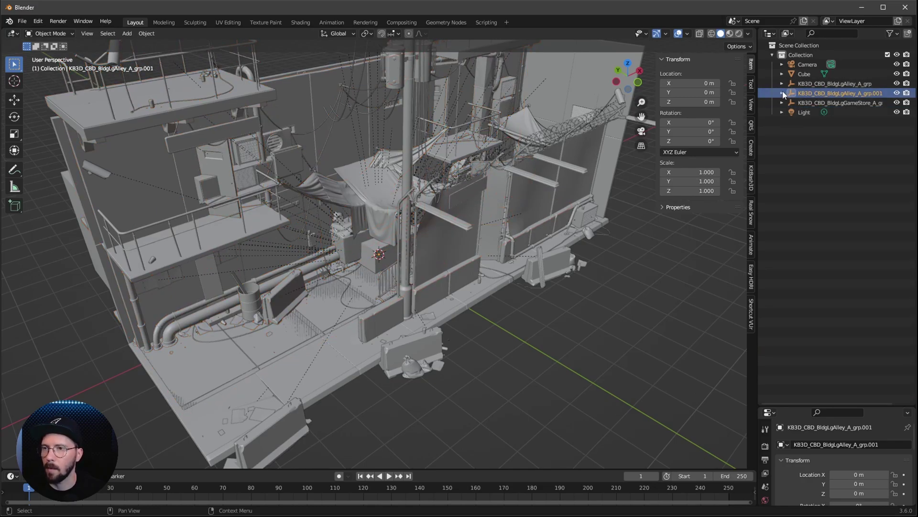
pyautogui.click(781, 94)
pyautogui.scroll(-10, 813, 215)
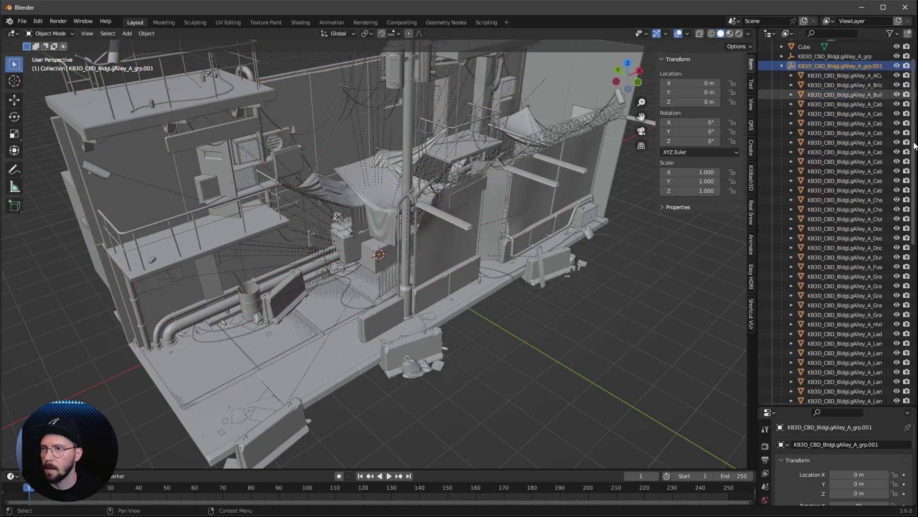
pyautogui.keyDown('shift'); pyautogui.click(853, 376); pyautogui.keyUp('shift')
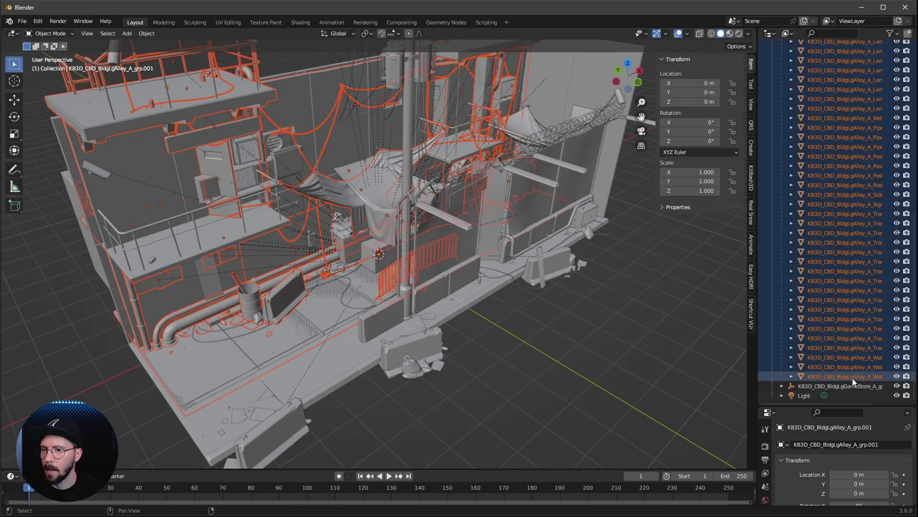
pyautogui.press('m')
pyautogui.click(838, 315)
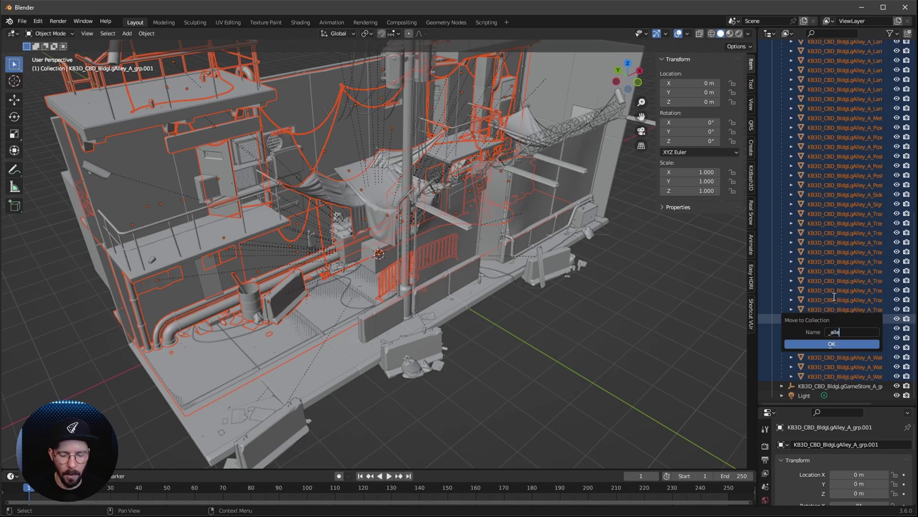
pyautogui.press('Return')
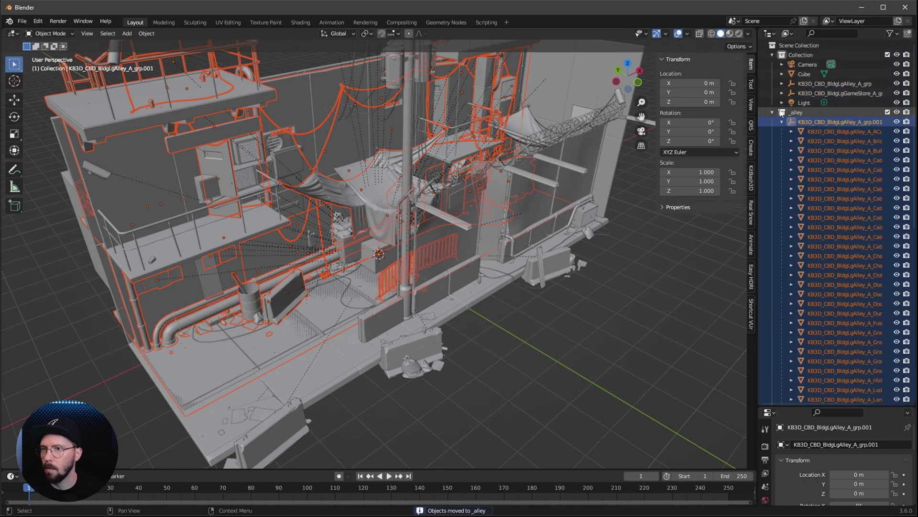
pyautogui.click(888, 112)
# Place the alley group at X 5 m, Y 5 m with 90° Z rotation
pyautogui.click(820, 93)
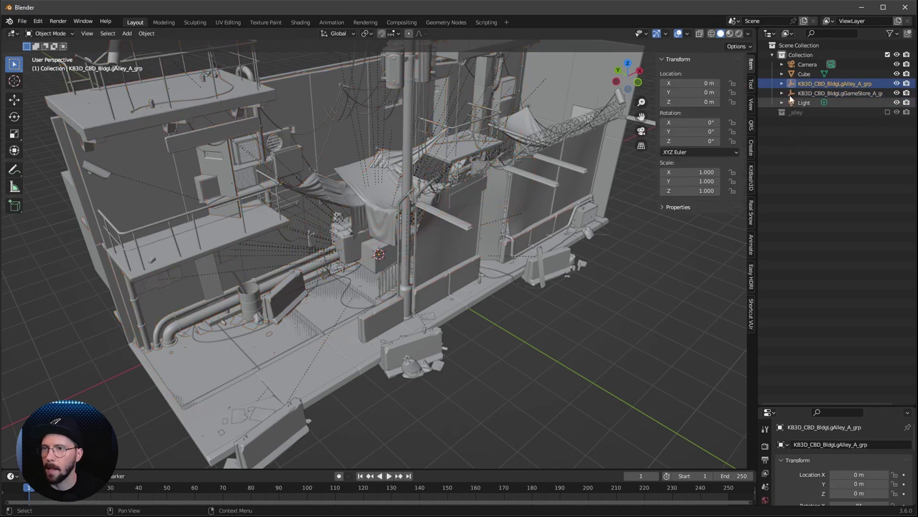
pyautogui.click(819, 84)
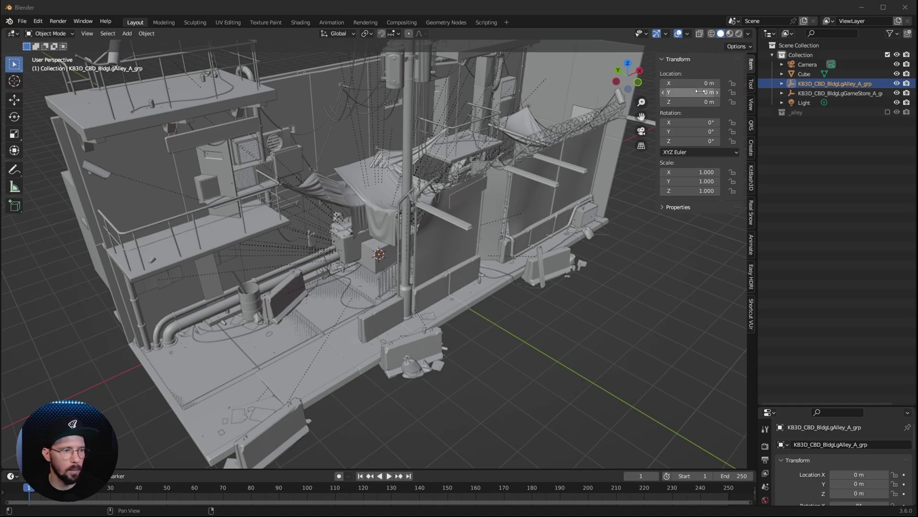
pyautogui.click(708, 83)
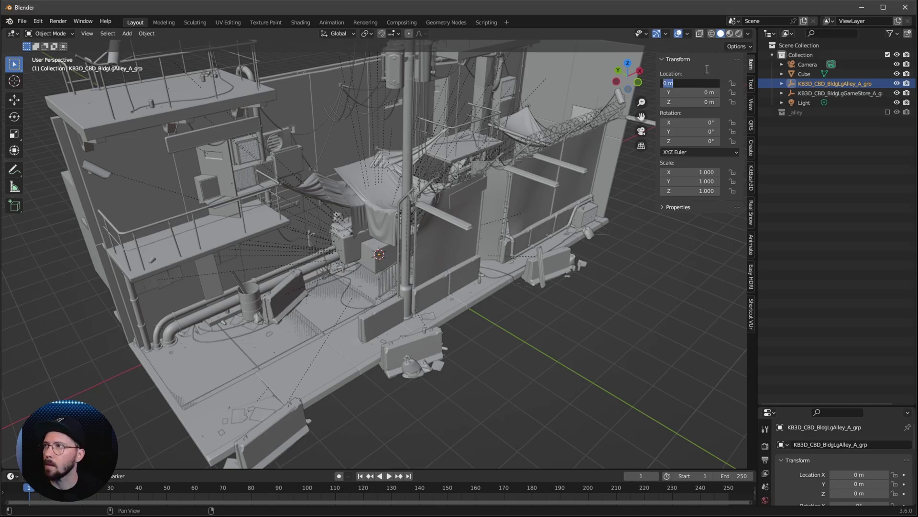
pyautogui.write('5')
pyautogui.press('Tab')
pyautogui.write('5')
pyautogui.press('Tab')
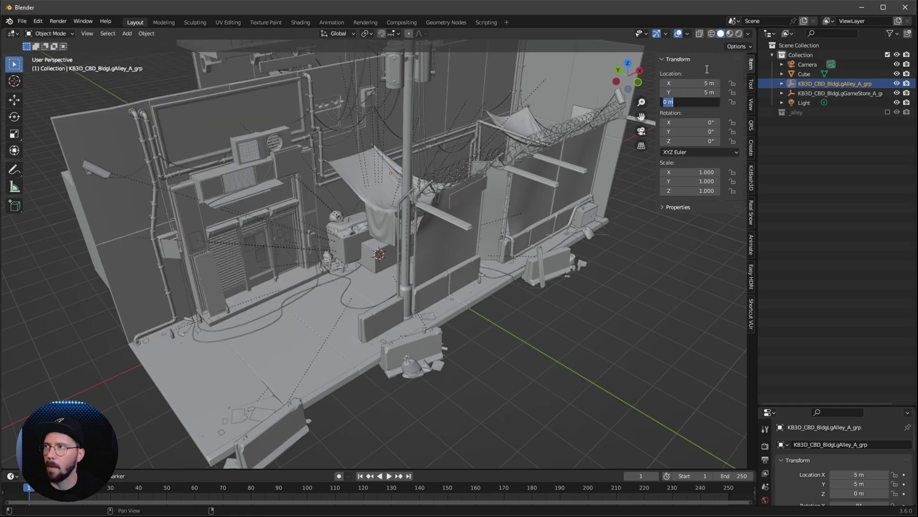
pyautogui.press('Tab')
pyautogui.press('Tab')
pyautogui.press('Tab')
pyautogui.write('90')
pyautogui.press('Return')
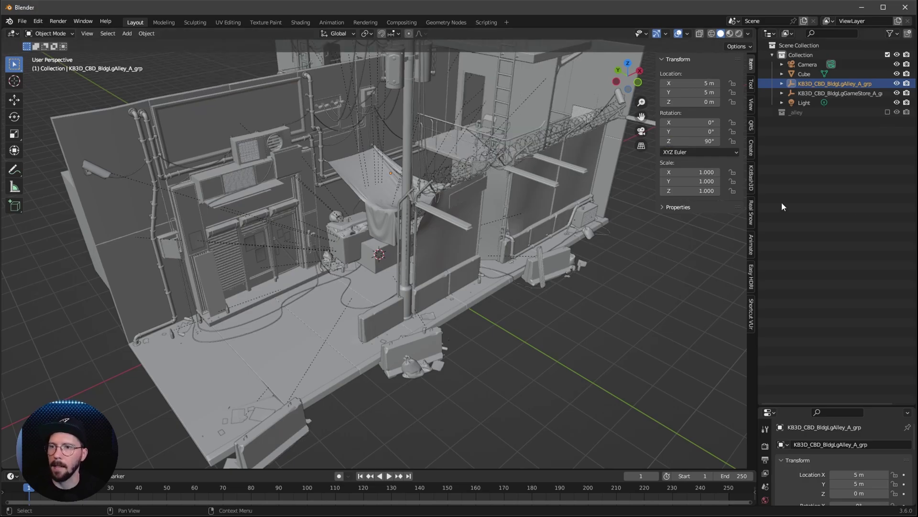
# Place the game store group at X -5 m, Y 5 m with 90° Z rotation
pyautogui.click(813, 93)
pyautogui.click(703, 83)
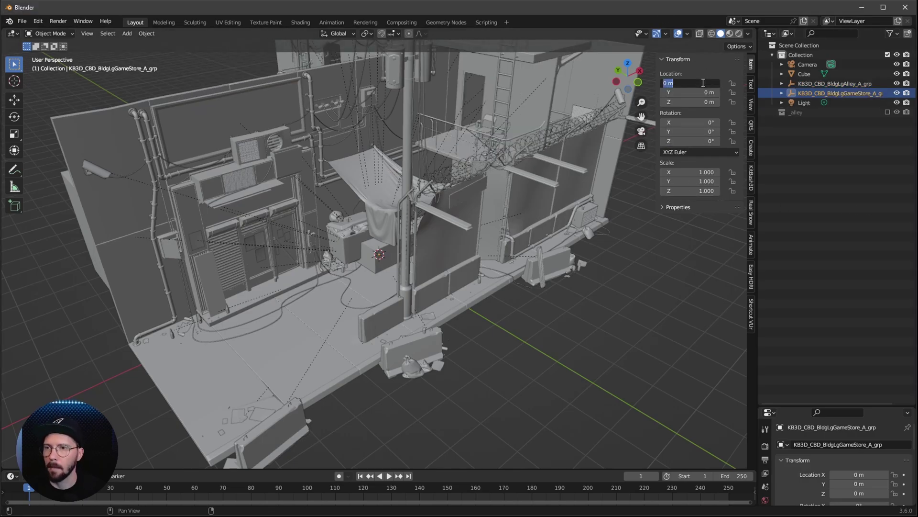
pyautogui.write('-5')
pyautogui.press('Tab')
pyautogui.write('5')
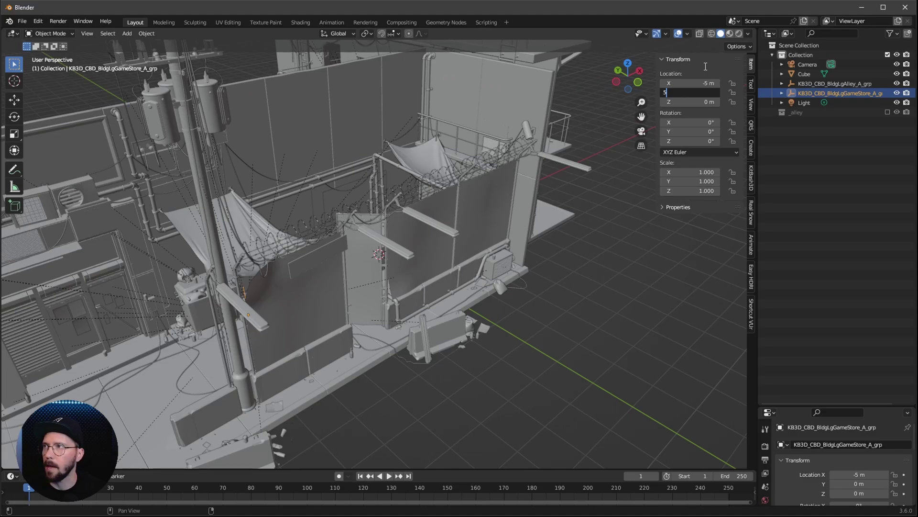
pyautogui.press('Tab')
pyautogui.press('Tab')
pyautogui.press('Tab')
pyautogui.press('Tab')
pyautogui.write('90')
pyautogui.press('Return')
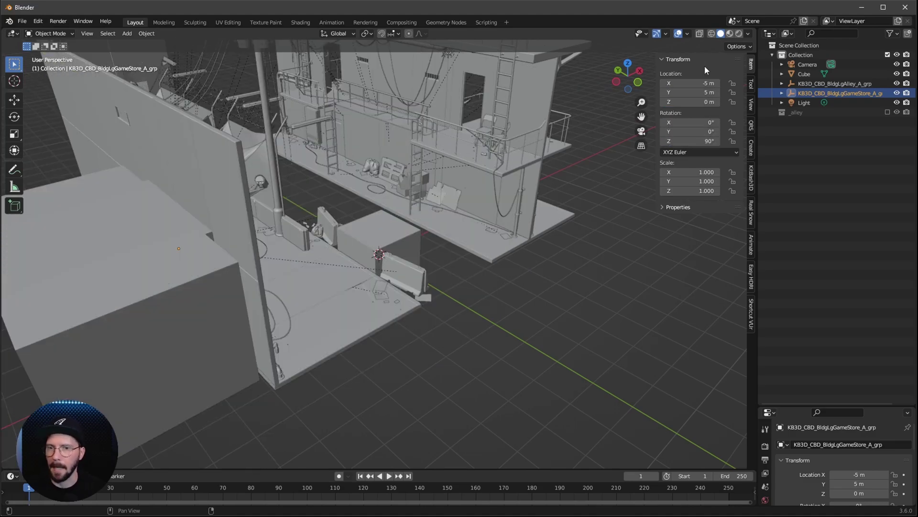
pyautogui.moveTo(462, 299); pyautogui.dragTo(392, 273, button='middle')
# Delete the default cube
pyautogui.click(392, 274)
pyautogui.press('x')
pyautogui.click(382, 282)
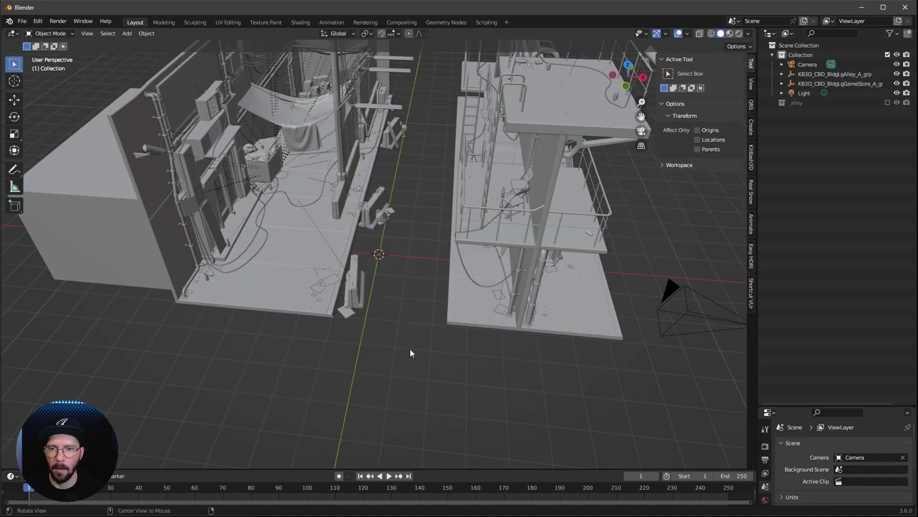
pyautogui.moveTo(410, 353)
pyautogui.mouseDown(button='middle')
pyautogui.moveTo(395, 343)
pyautogui.moveTo(403, 338)
pyautogui.mouseUp(button='middle')
# Add a plane at the origin and size it 10 m by 50 m along the alley
pyautogui.hotkey('shift', 'a')
pyautogui.moveTo(392, 319)
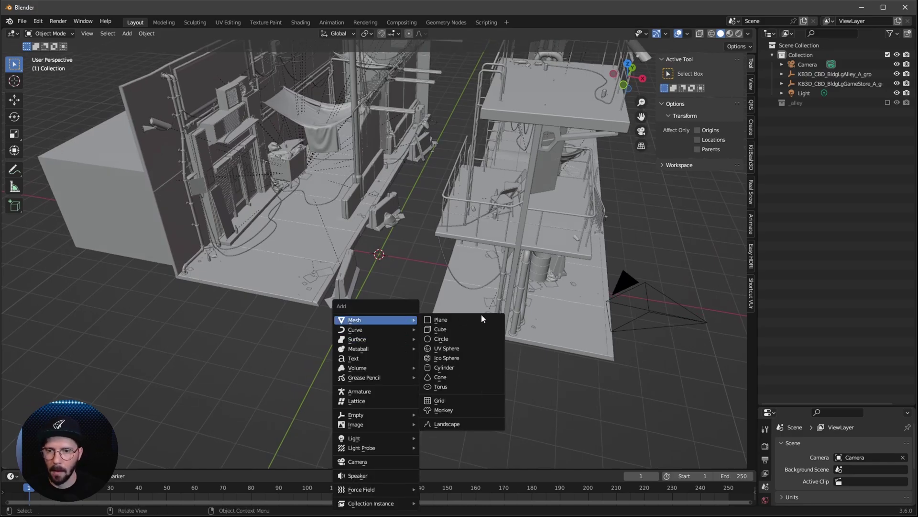
pyautogui.click(464, 320)
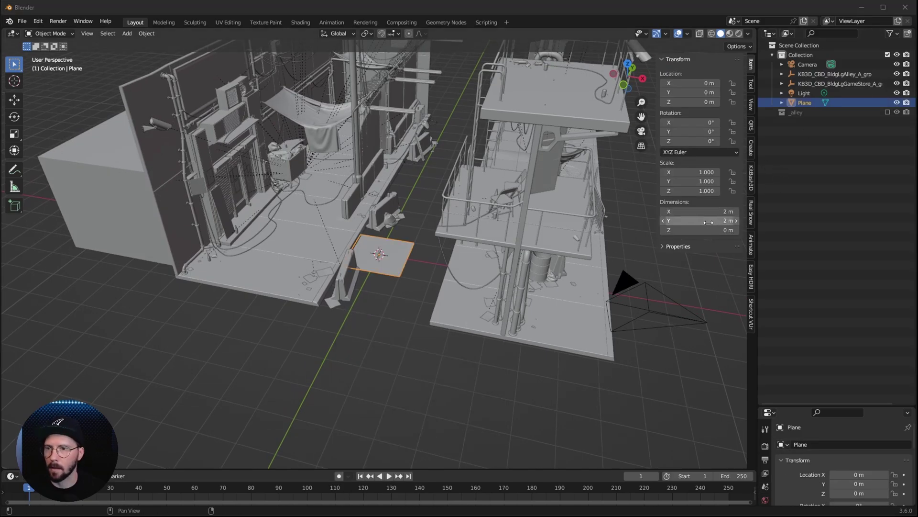
pyautogui.doubleClick(718, 211)
pyautogui.write('10')
pyautogui.press('Tab')
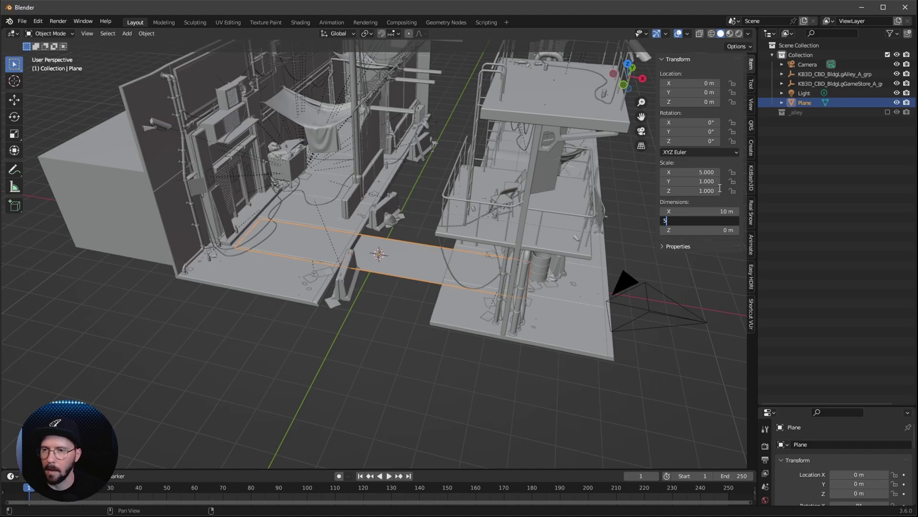
pyautogui.write('50')
pyautogui.press('Return')
pyautogui.moveTo(423, 191); pyautogui.dragTo(471, 312, button='middle')
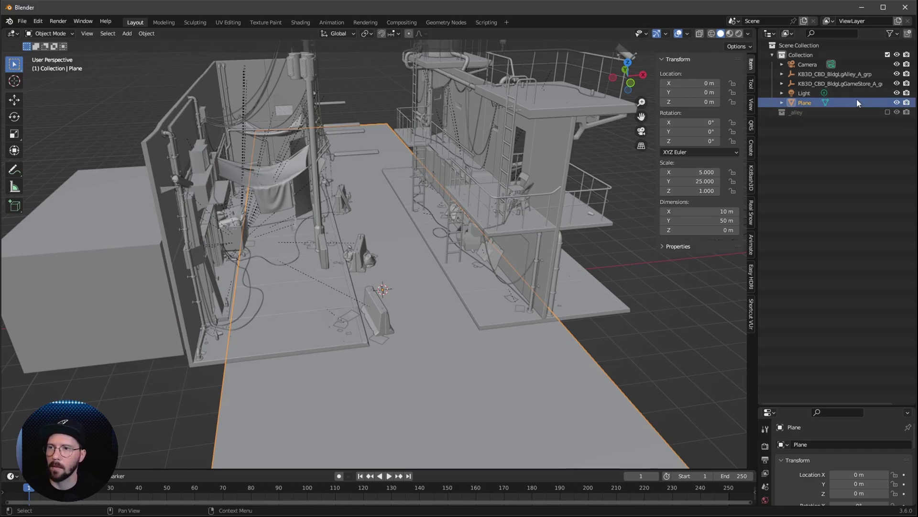
# Exclude the main Collection, enable and expand _alley, and select grp.001 in top view
pyautogui.click(887, 55)
pyautogui.click(888, 64)
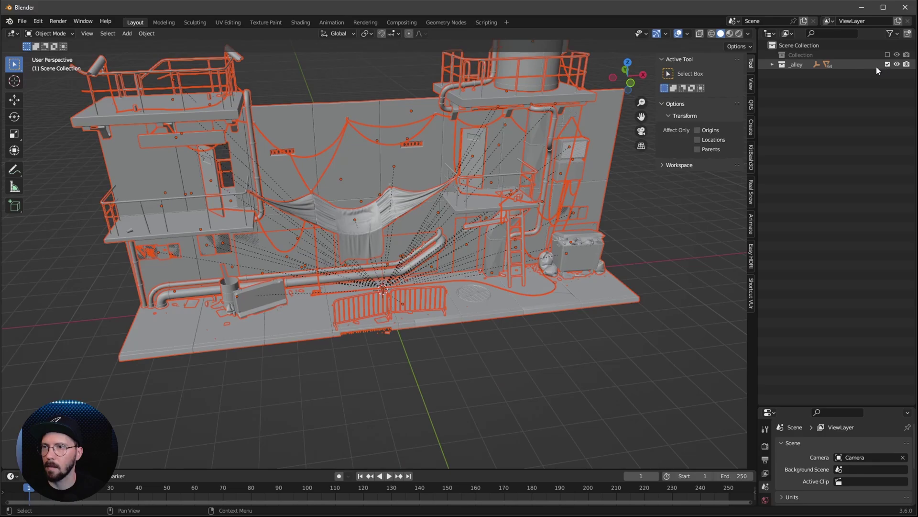
pyautogui.click(772, 64)
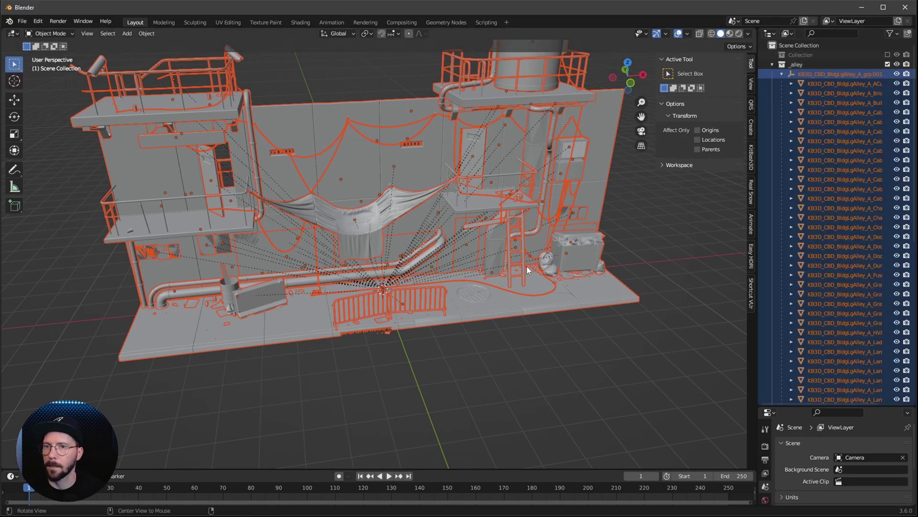
pyautogui.moveTo(527, 266); pyautogui.dragTo(528, 334, button='middle')
pyautogui.press('KP_7')
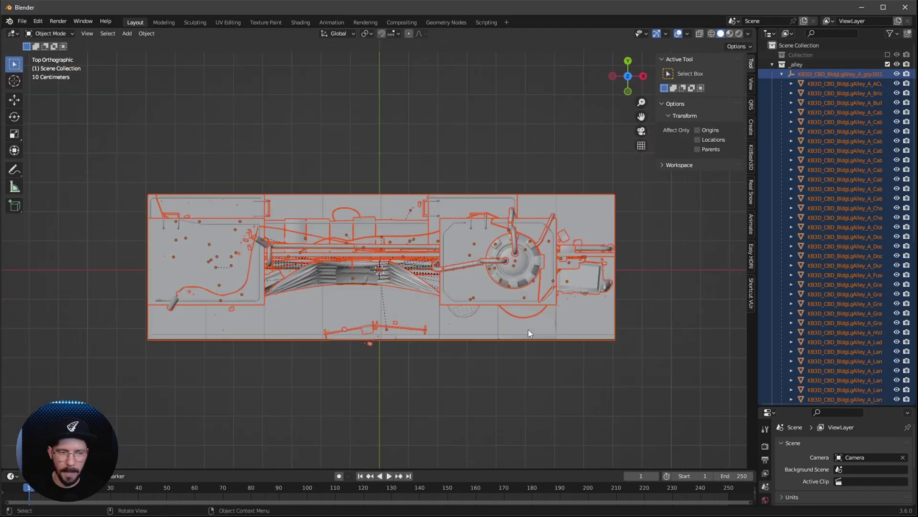
pyautogui.click(679, 306)
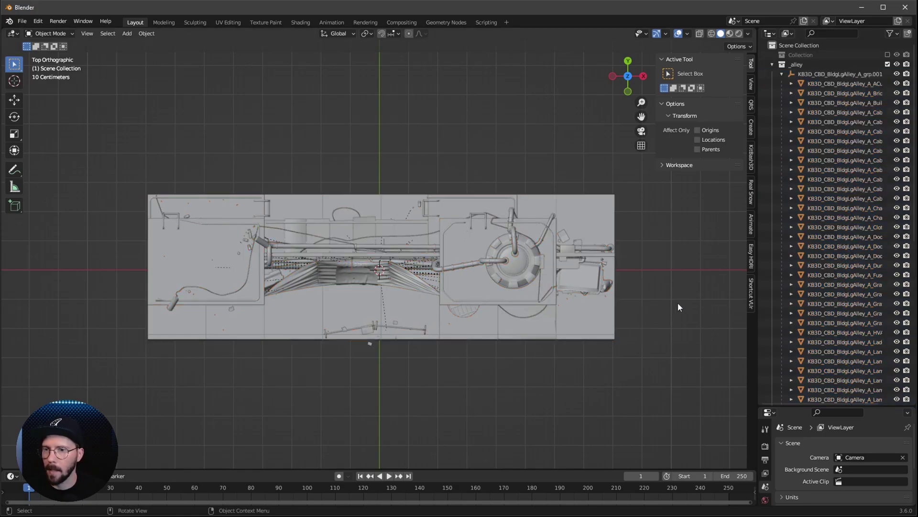
pyautogui.click(820, 76)
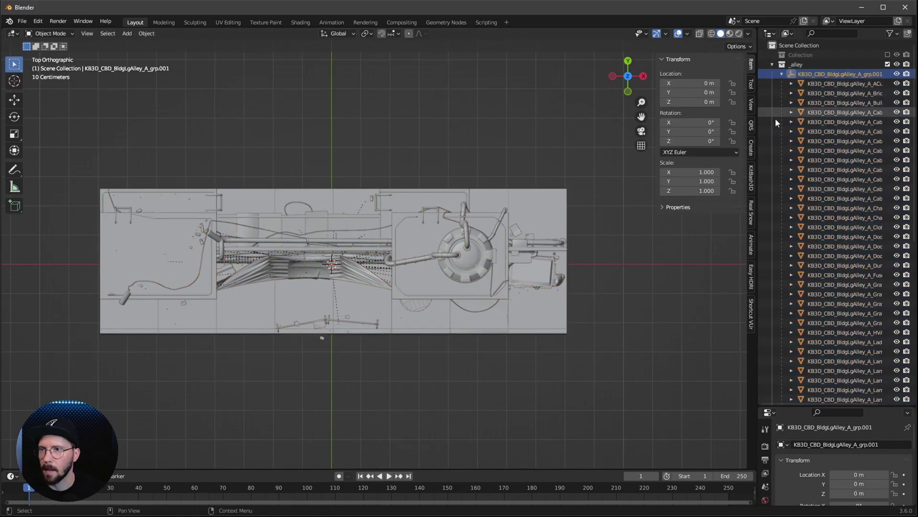
# Select the alley objects from ACunit.001 to the last one, with X-ray on
pyautogui.click(814, 83)
pyautogui.scroll(-10, 837, 223)
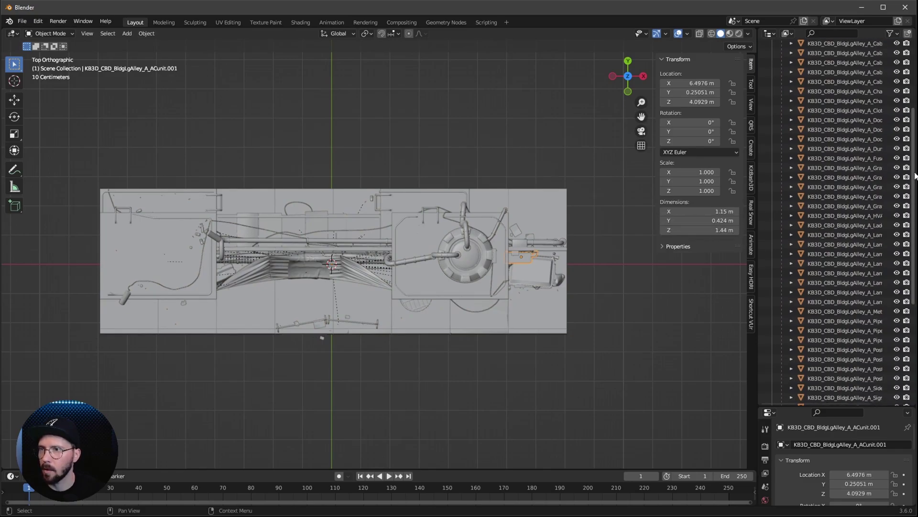
pyautogui.keyDown('shift'); pyautogui.click(831, 395); pyautogui.keyUp('shift')
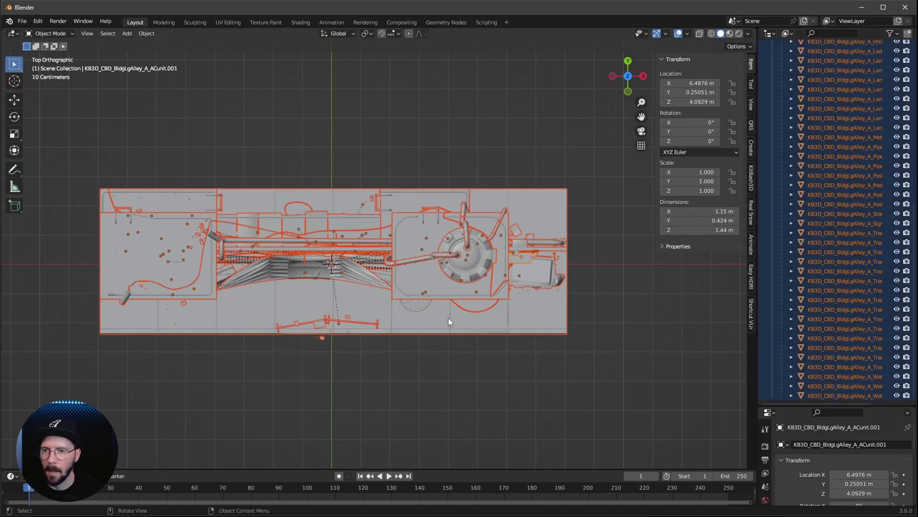
pyautogui.hotkey('alt', 'z')
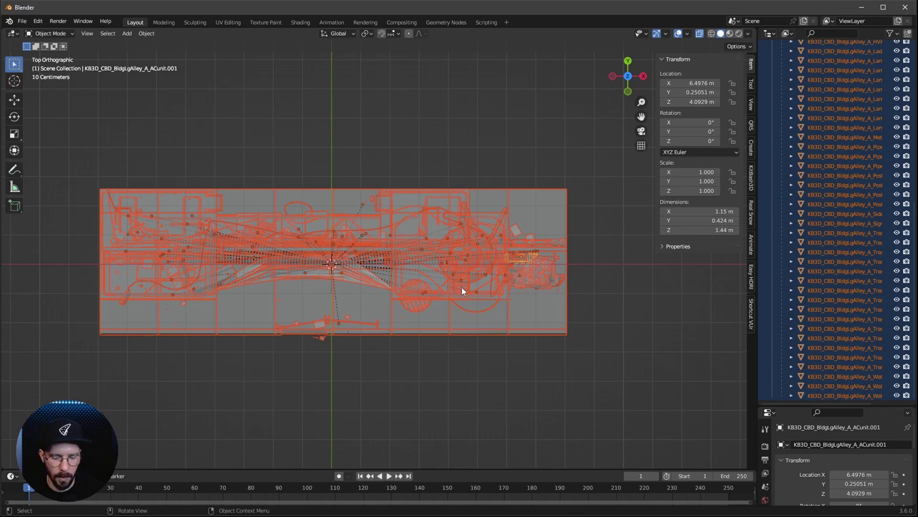
# Nudge the selection along Y so the AC unit sits at Y -0.38707 m
pyautogui.press('g')
pyautogui.press('y')
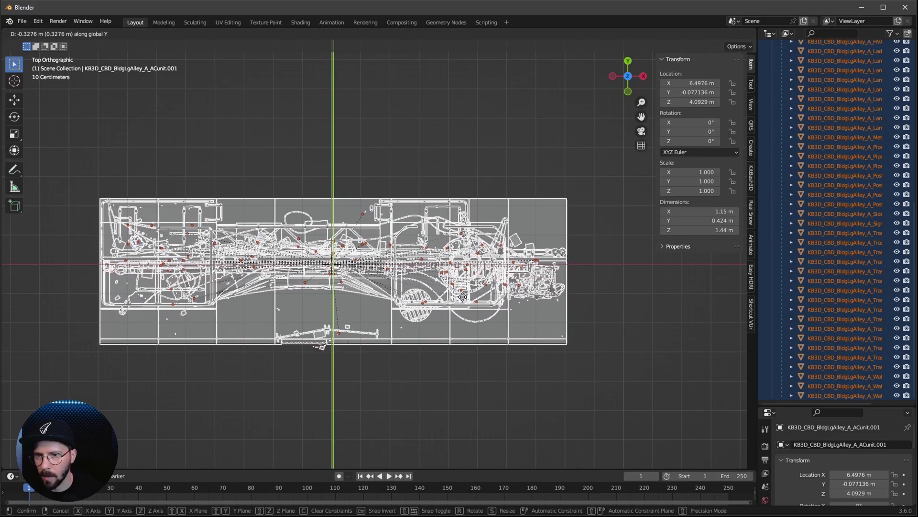
pyautogui.click(401, 294)
pyautogui.scroll(8, 401, 294)
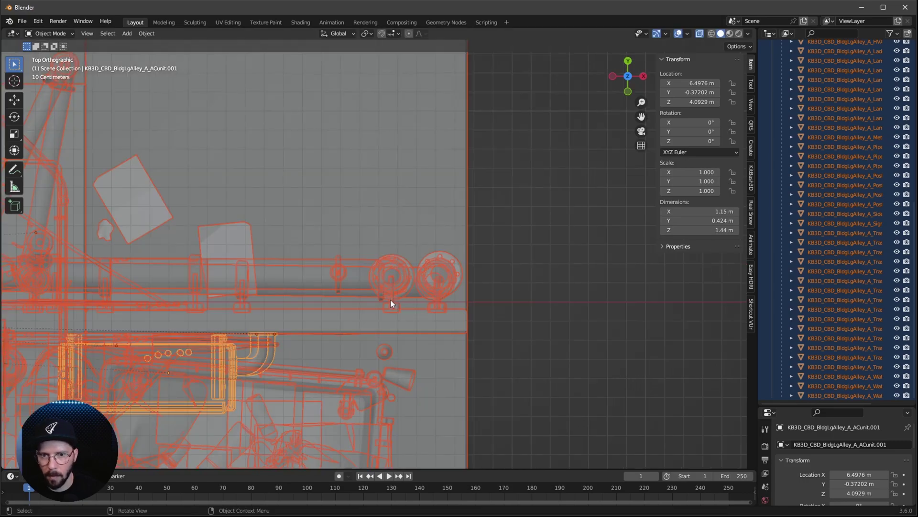
pyautogui.press('g')
pyautogui.press('y')
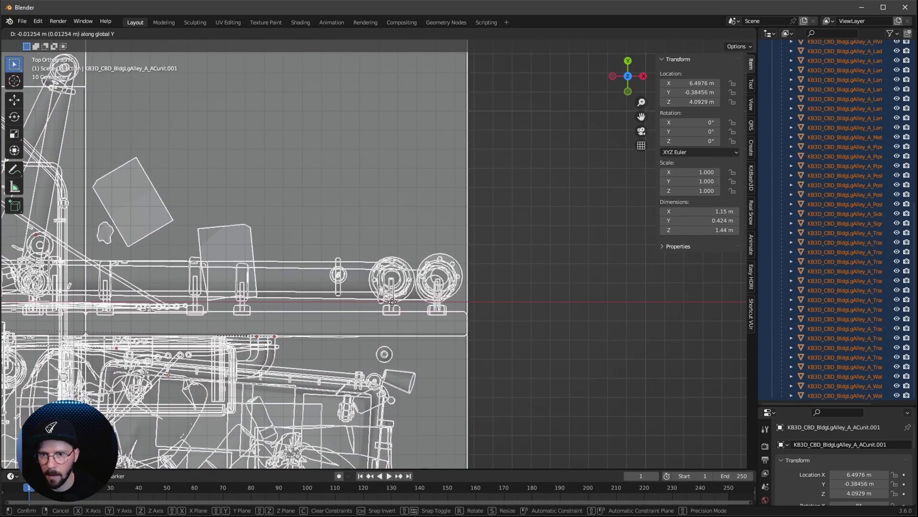
pyautogui.click(420, 293)
pyautogui.scroll(-7, 426, 287)
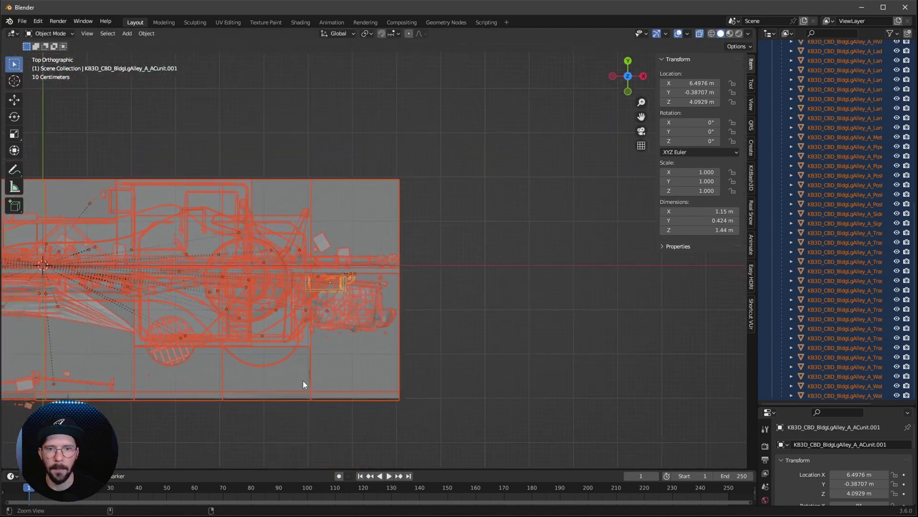
pyautogui.scroll(-1, 303, 383)
pyautogui.keyDown('shift'); pyautogui.moveTo(302, 382); pyautogui.dragTo(551, 306, button='middle'); pyautogui.keyUp('shift')
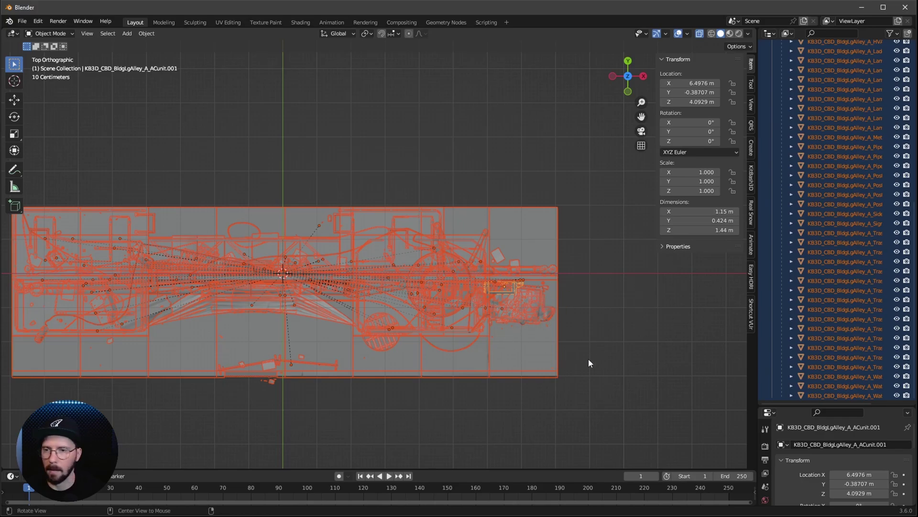
pyautogui.moveTo(588, 357); pyautogui.dragTo(633, 314, button='middle')
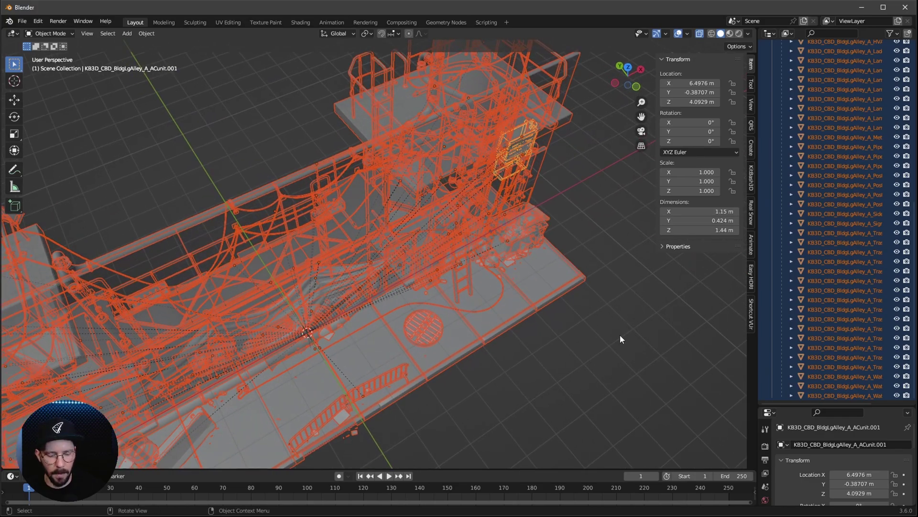
# Turn off X-ray and delete the sidewalk slab and trash pile
pyautogui.hotkey('alt', 'z')
pyautogui.moveTo(562, 372); pyautogui.dragTo(583, 367, button='middle')
pyautogui.click(583, 362)
pyautogui.moveTo(538, 397); pyautogui.dragTo(602, 329, button='middle')
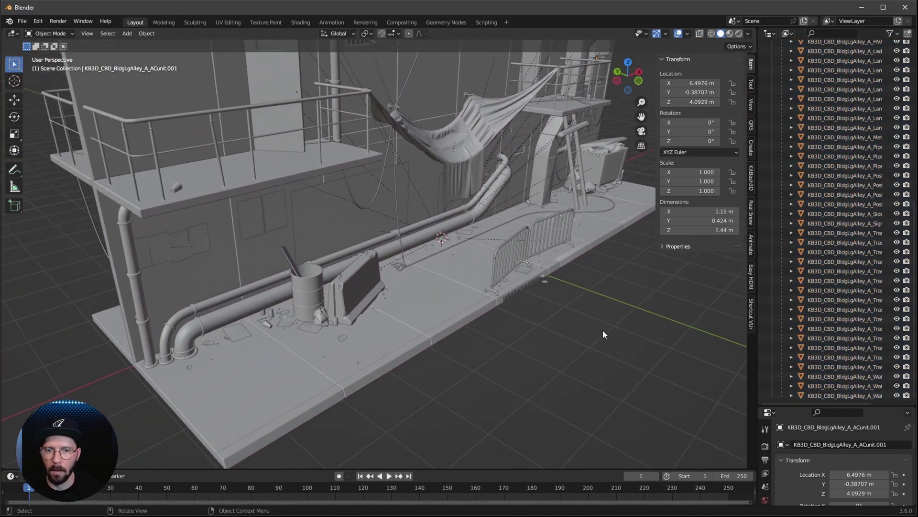
pyautogui.moveTo(469, 337); pyautogui.dragTo(494, 392, button='middle')
pyautogui.click(423, 333)
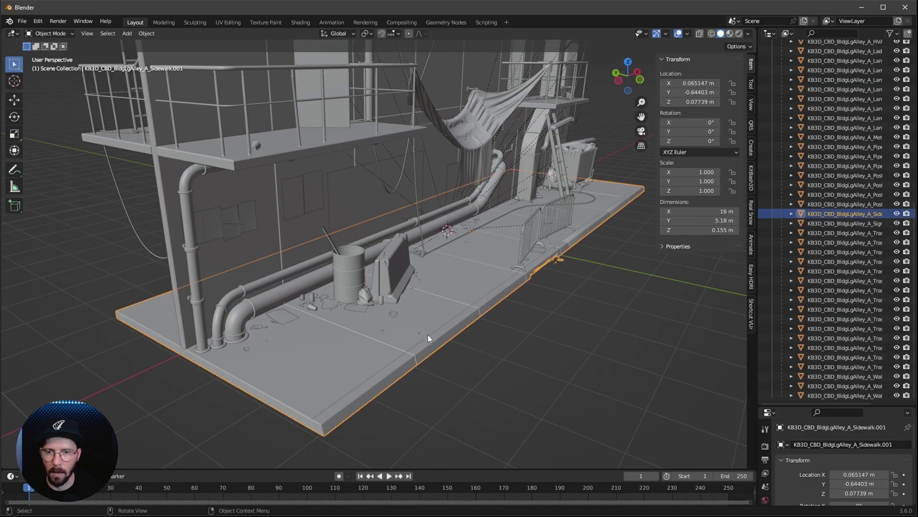
pyautogui.press('x')
pyautogui.click(419, 334)
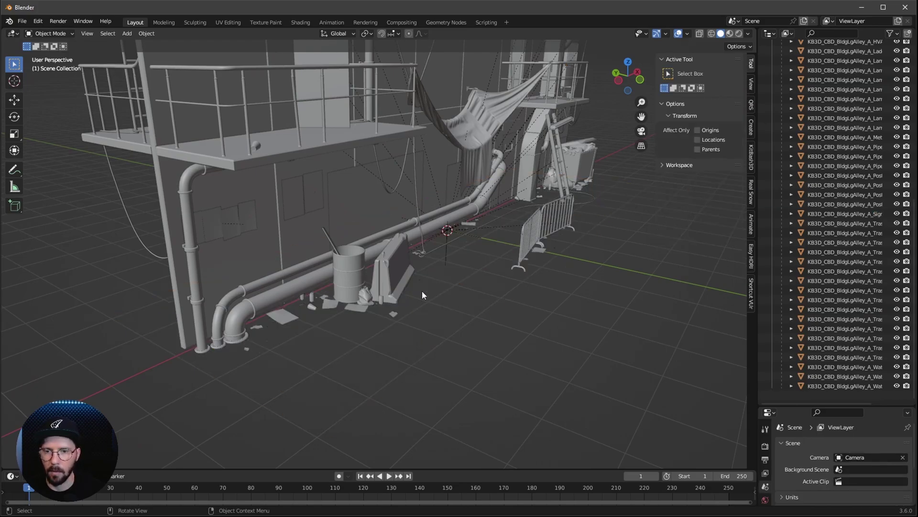
pyautogui.click(384, 287)
pyautogui.press('Delete')
# Delete the metal barricade, a ground debris piece and the ground cable
pyautogui.click(538, 245)
pyautogui.press('x')
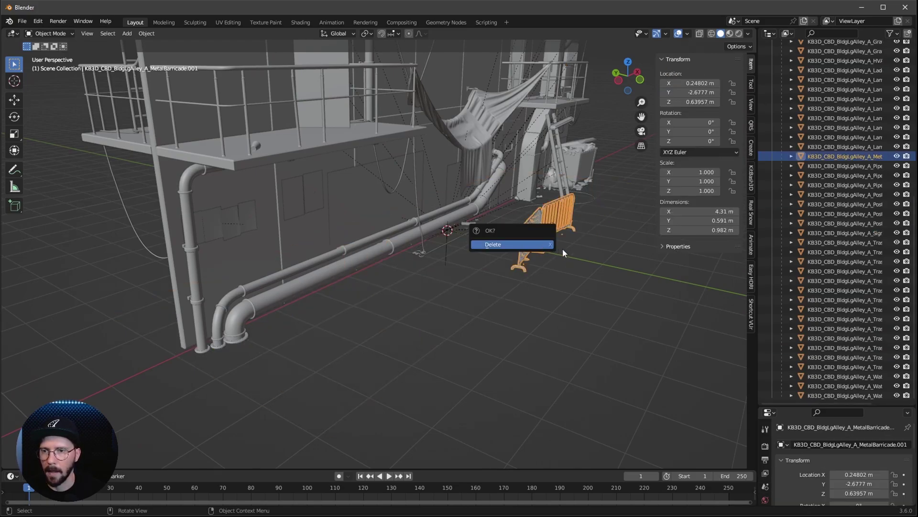
pyautogui.press('x')
pyautogui.click(525, 237)
pyautogui.moveTo(542, 260); pyautogui.dragTo(410, 288, button='middle')
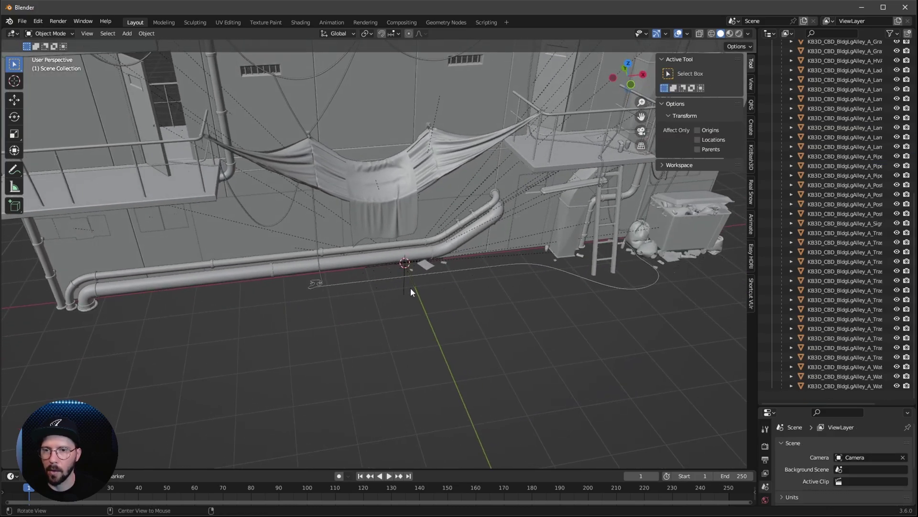
pyautogui.click(430, 269)
pyautogui.press('Delete')
pyautogui.click(430, 270)
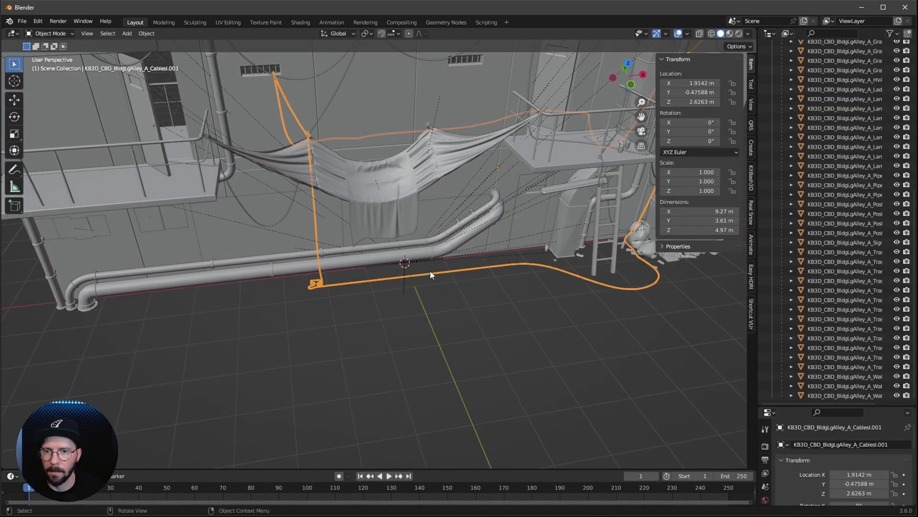
pyautogui.press('Delete')
# Delete a pipe on the building's side and select another trash object
pyautogui.moveTo(555, 314); pyautogui.dragTo(289, 340, button='middle')
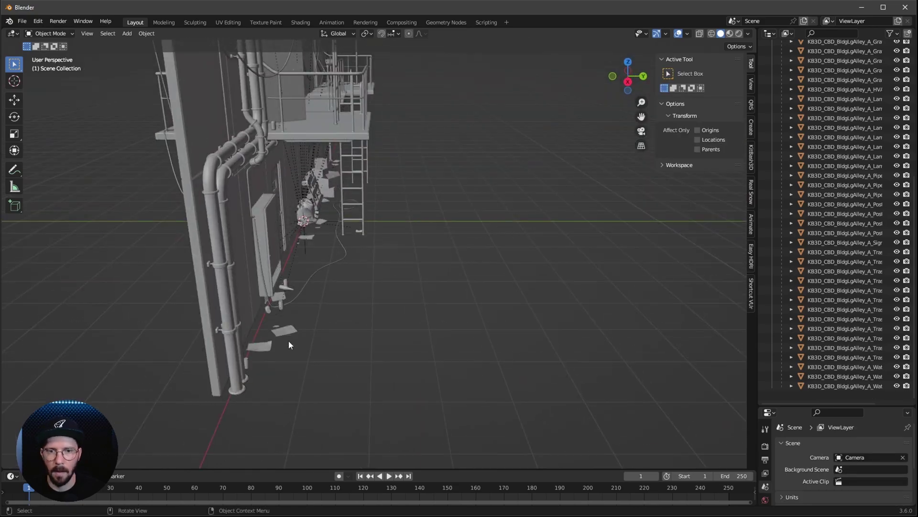
pyautogui.click(287, 287)
pyautogui.press('x')
pyautogui.click(277, 283)
pyautogui.moveTo(362, 235); pyautogui.dragTo(347, 272, button='middle')
pyautogui.click(347, 273)
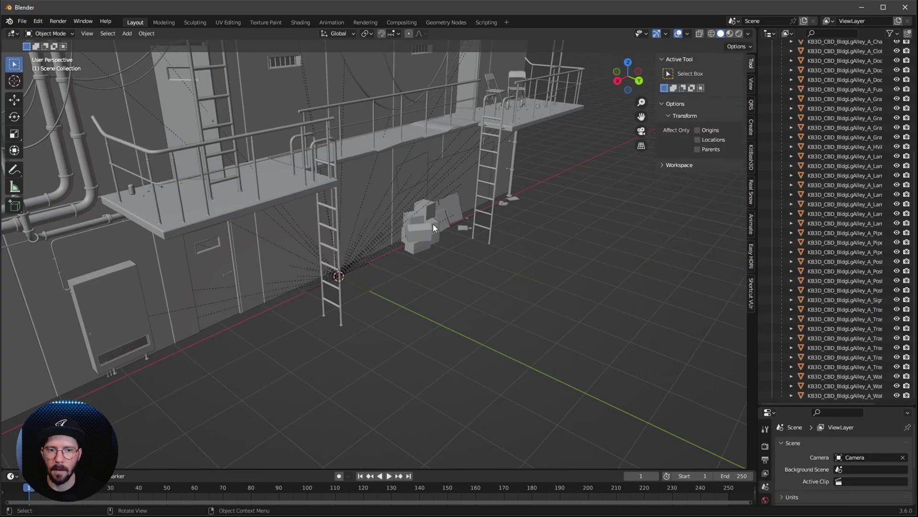
pyautogui.moveTo(433, 223); pyautogui.dragTo(360, 279, button='middle')
pyautogui.scroll(2, 861, 144)
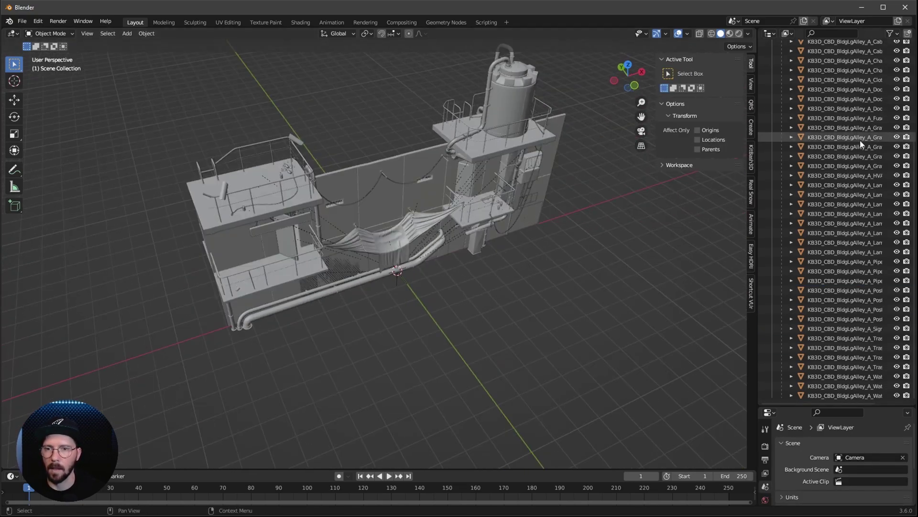
# Add instances of the _alley collection and turn the alley copy 180° around Z
pyautogui.scroll(10, 856, 144)
pyautogui.click(794, 65)
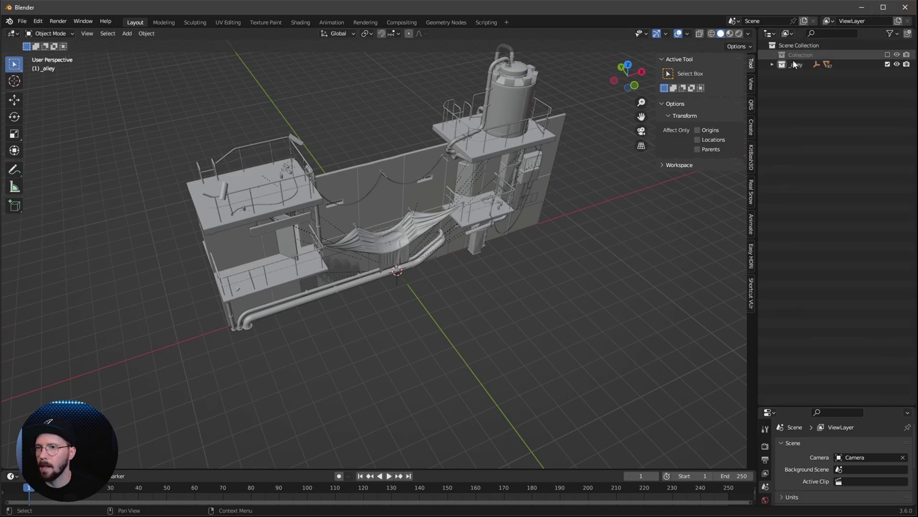
pyautogui.rightClick(794, 64)
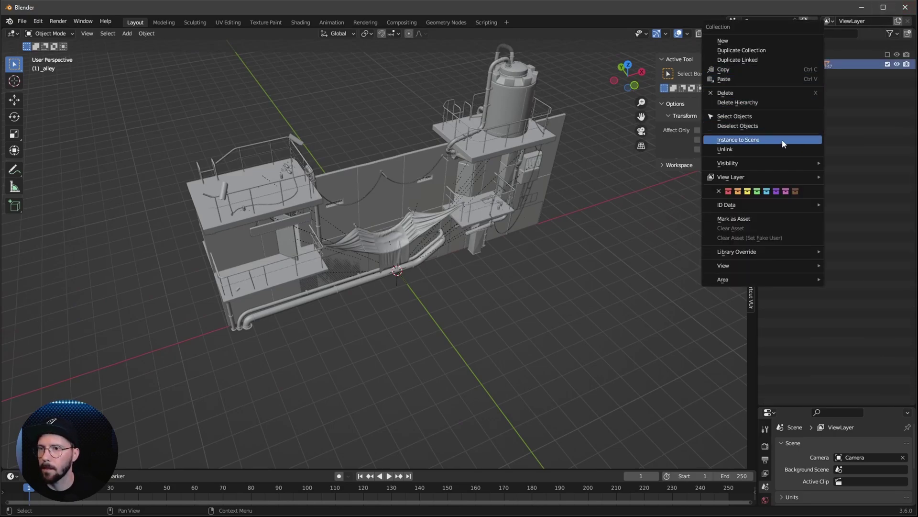
pyautogui.click(784, 143)
pyautogui.click(807, 127)
pyautogui.click(796, 75)
pyautogui.click(798, 65)
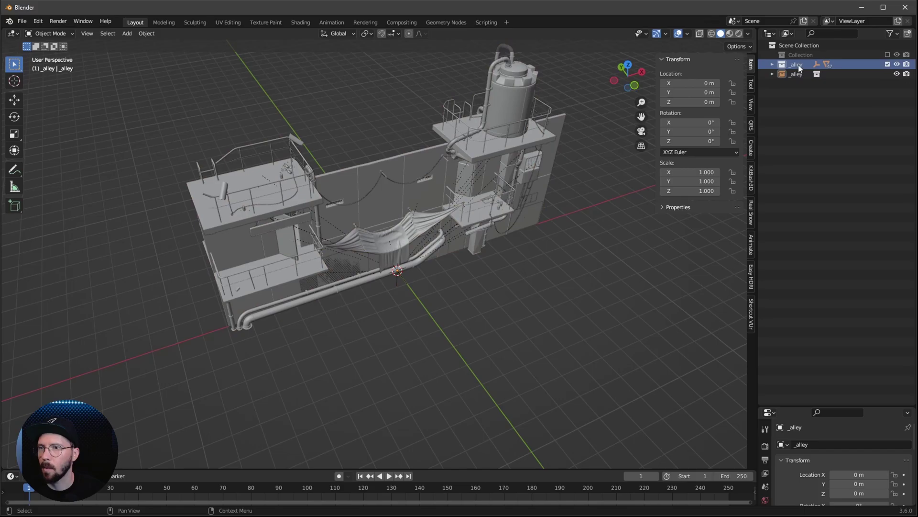
pyautogui.rightClick(798, 68)
pyautogui.click(783, 134)
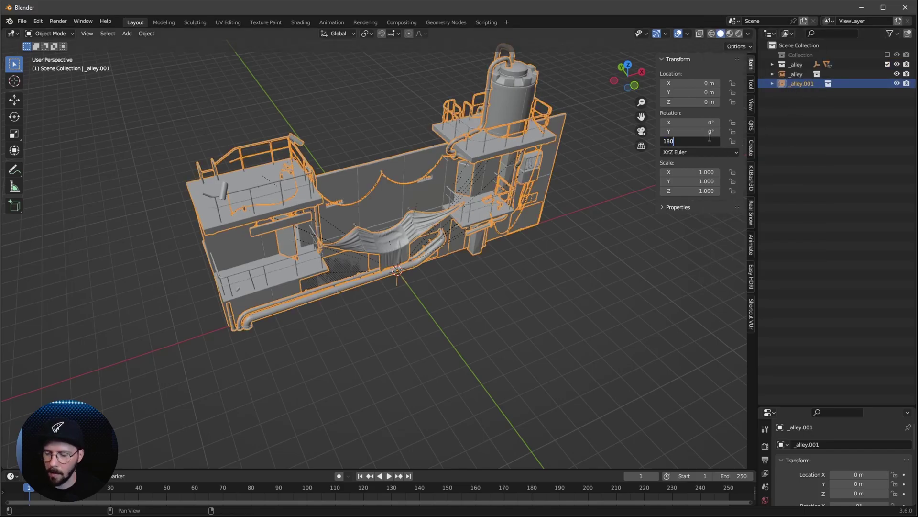
pyautogui.press('Return')
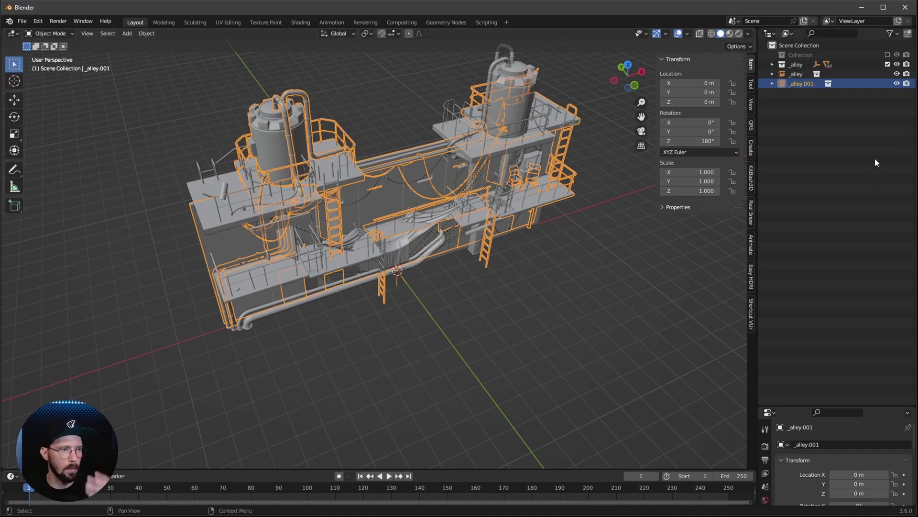
# Move both alley models into a new _alleyAll collection and exclude it
pyautogui.keyDown('ctrl'); pyautogui.click(797, 75); pyautogui.keyUp('ctrl')
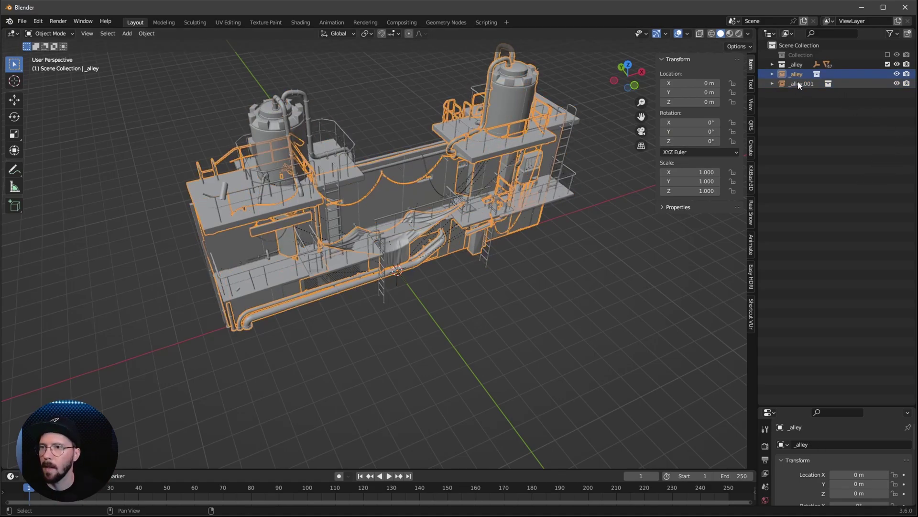
pyautogui.press('m')
pyautogui.click(806, 83)
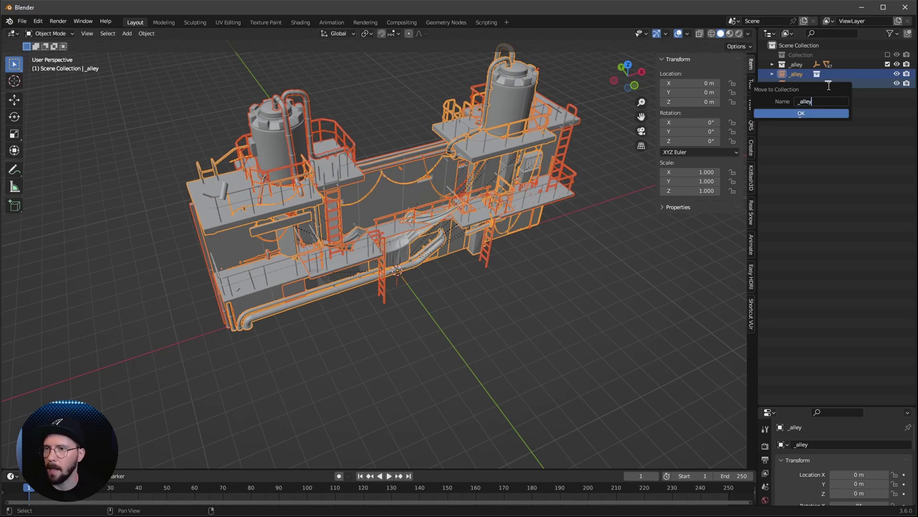
pyautogui.press('Return')
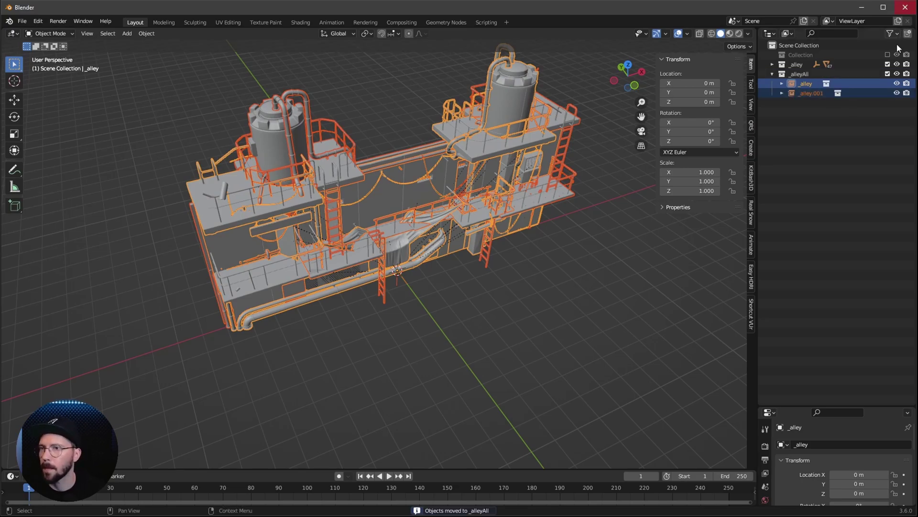
pyautogui.click(888, 73)
# Exclude the _alley collection from the view layer and add a cube at the origin
pyautogui.click(888, 64)
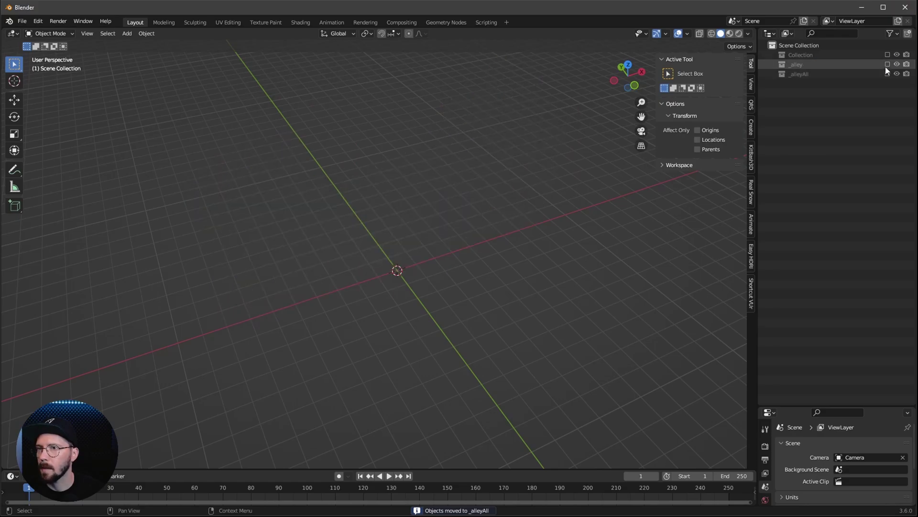
pyautogui.hotkey('shift', 'a')
pyautogui.moveTo(449, 297)
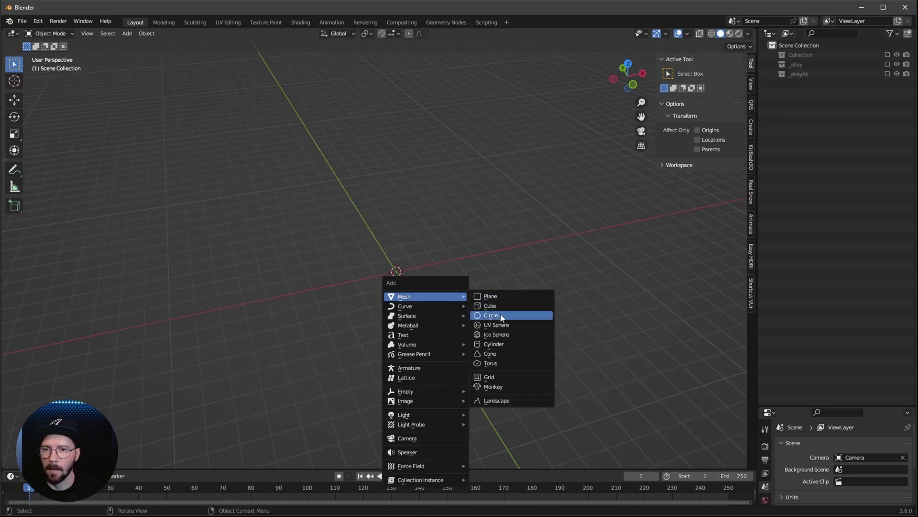
pyautogui.click(502, 305)
# Rename the new cube to GN_wall in the Outliner
pyautogui.doubleClick(798, 76)
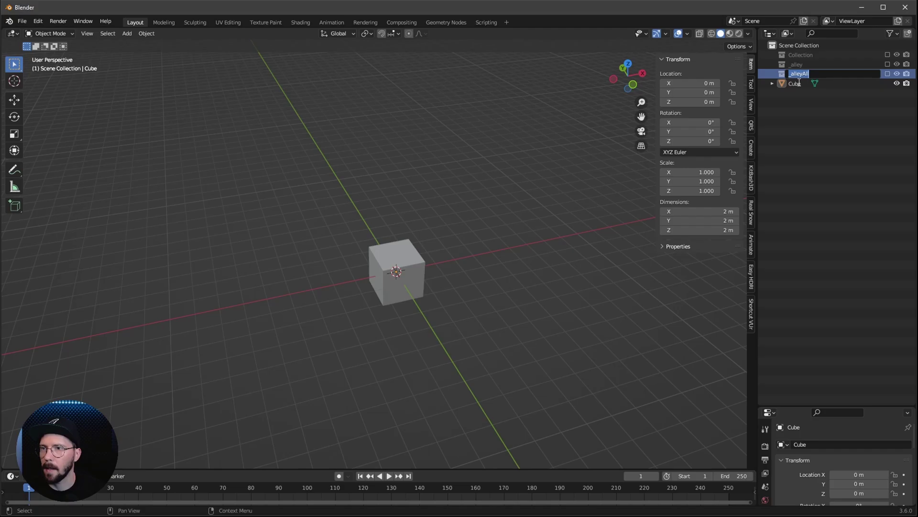
pyautogui.click(799, 82)
pyautogui.doubleClick(796, 83)
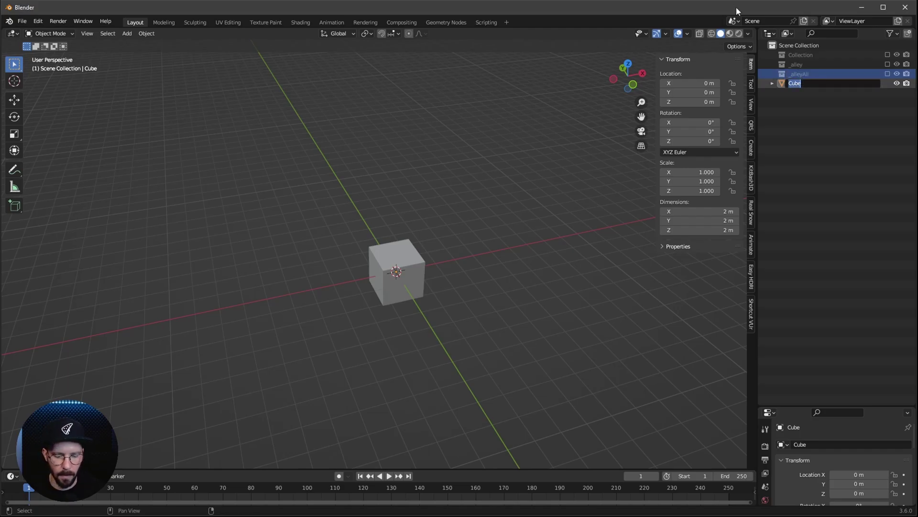
pyautogui.write('GN_wall')
pyautogui.press('Return')
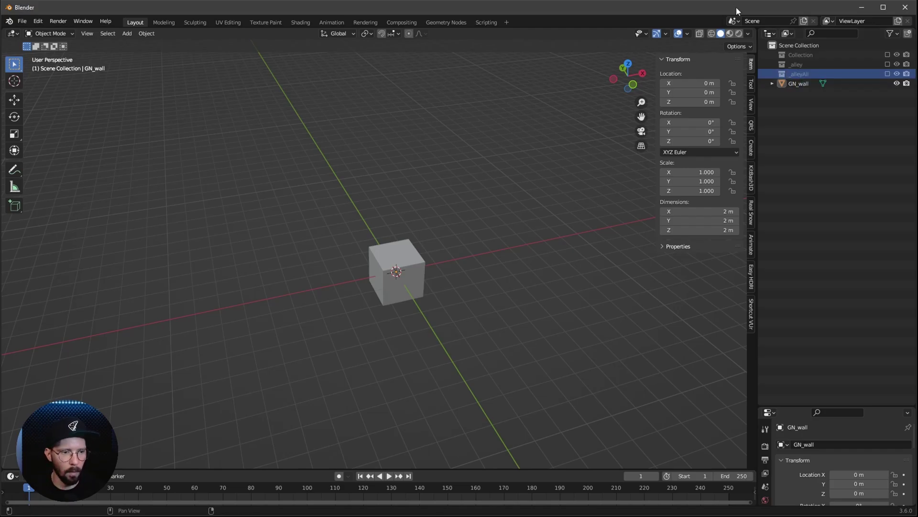
pyautogui.click(789, 163)
# Turn the enlarged lower area into a Geometry Node Editor with a new node group on GN_wall
pyautogui.moveTo(379, 468); pyautogui.dragTo(380, 302)
pyautogui.click(12, 305)
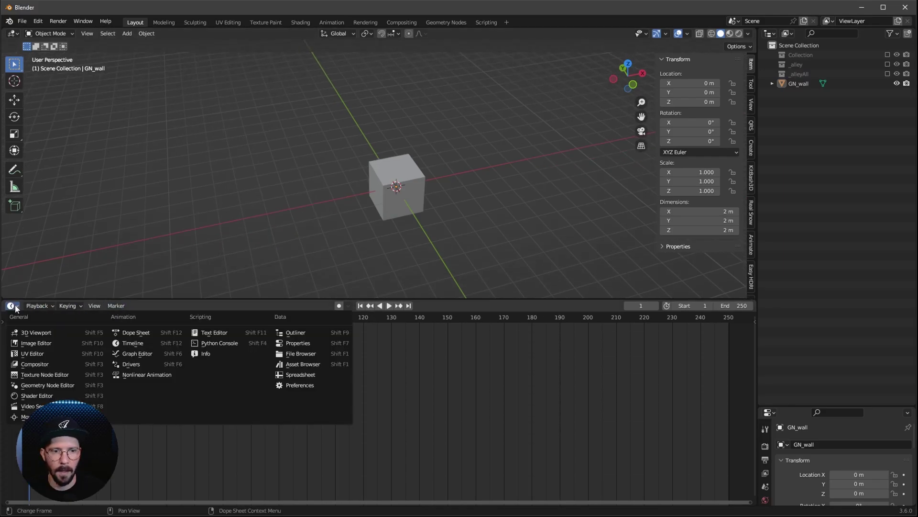
pyautogui.click(54, 386)
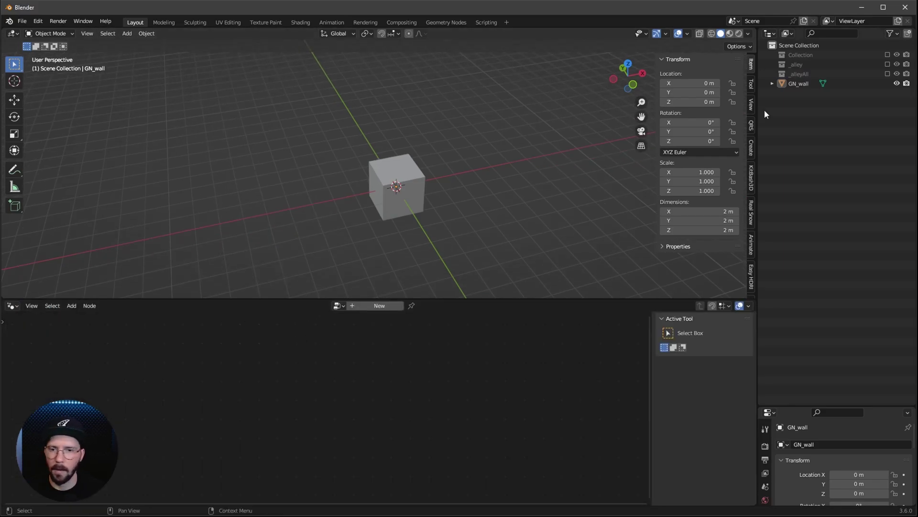
pyautogui.click(380, 305)
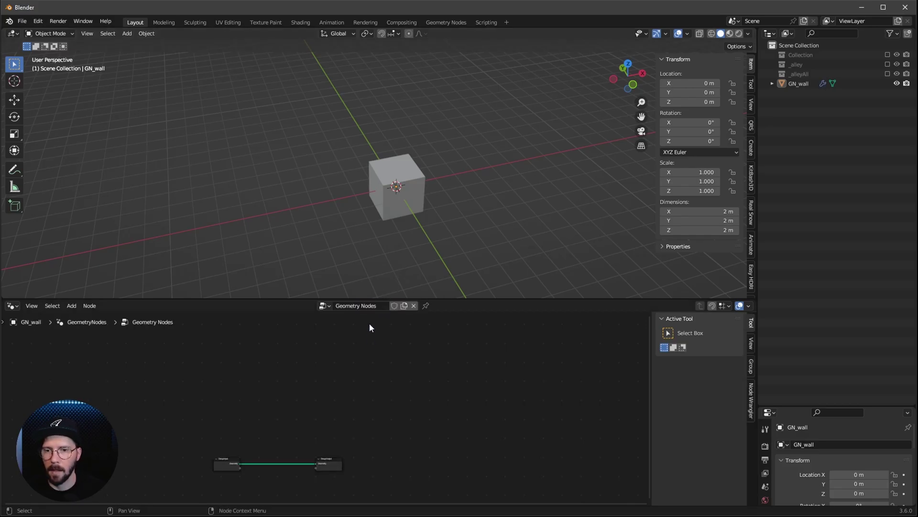
# Add a Collection Info node for _alleyAll and a Grid node
pyautogui.moveTo(798, 84); pyautogui.dragTo(226, 400)
pyautogui.click(802, 75)
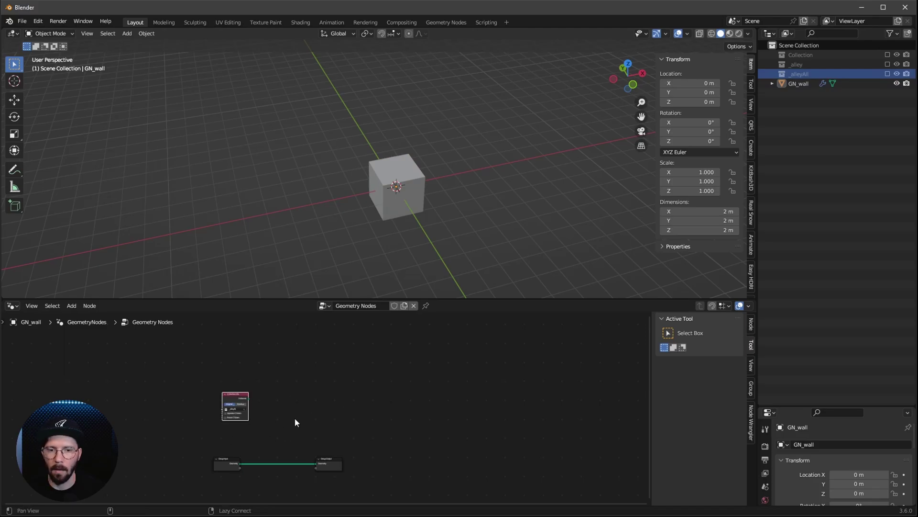
pyautogui.keyDown('ctrl'); pyautogui.moveTo(295, 417); pyautogui.dragTo(460, 398, button='middle'); pyautogui.keyUp('ctrl')
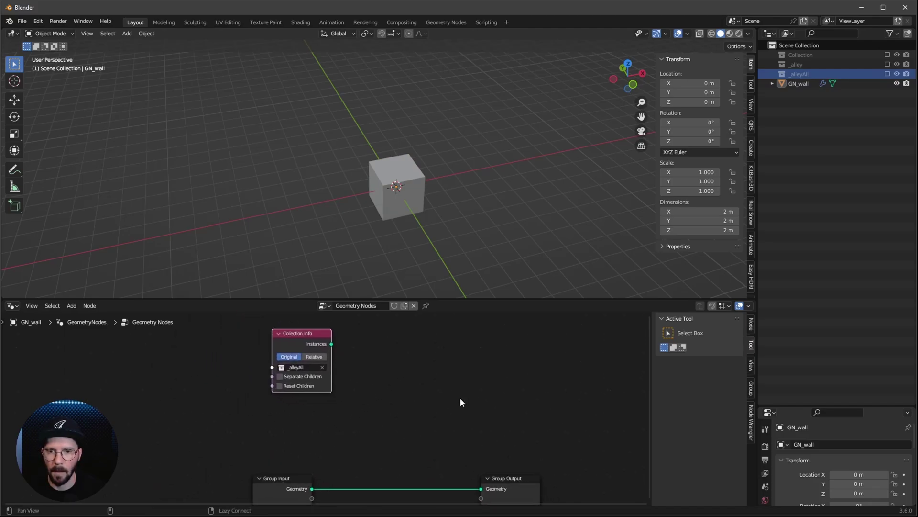
pyautogui.hotkey('shift', 'a')
pyautogui.click(433, 308)
pyautogui.write('grid')
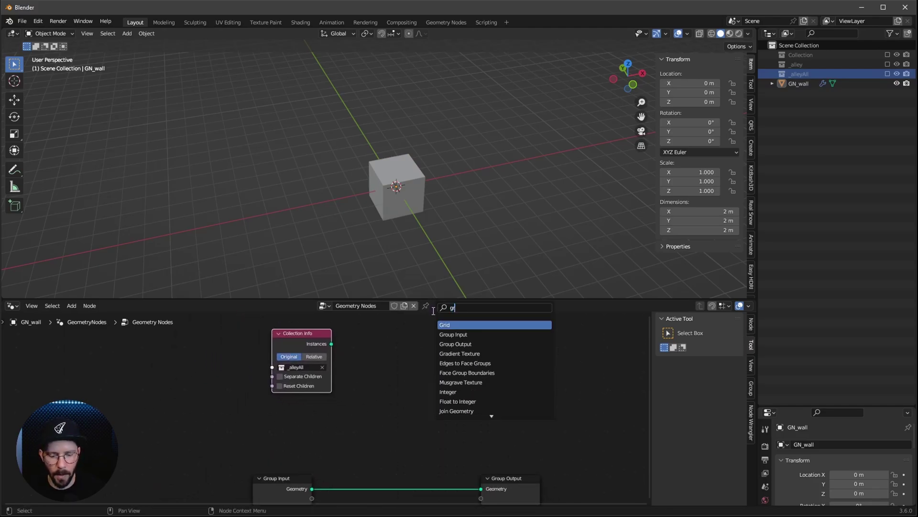
pyautogui.press('Return')
pyautogui.click(421, 340)
# Add an Instance on Points node by searching 'on poi'
pyautogui.hotkey('shift', 'a')
pyautogui.click(484, 322)
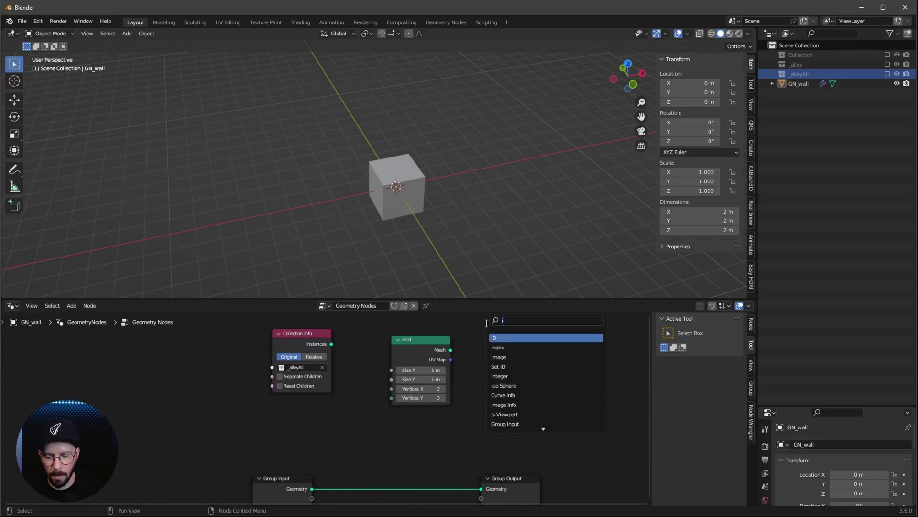
pyautogui.write('on poi')
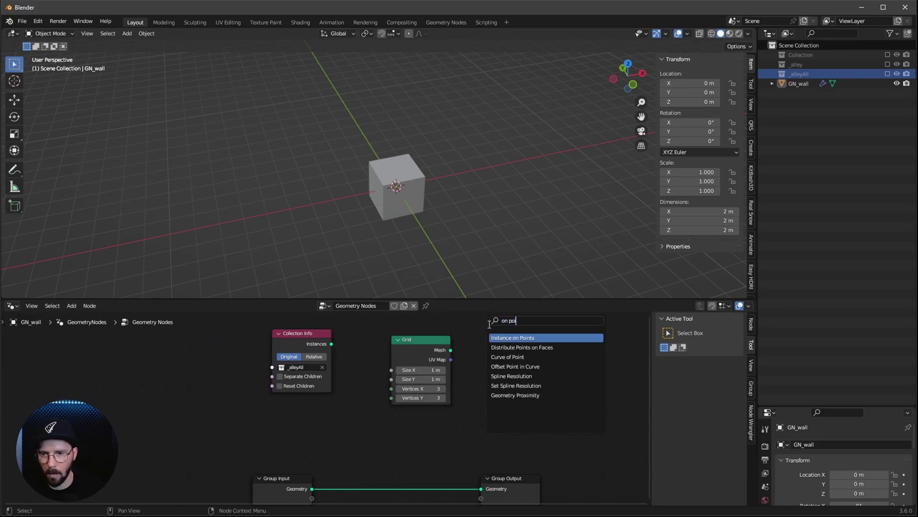
pyautogui.click(506, 339)
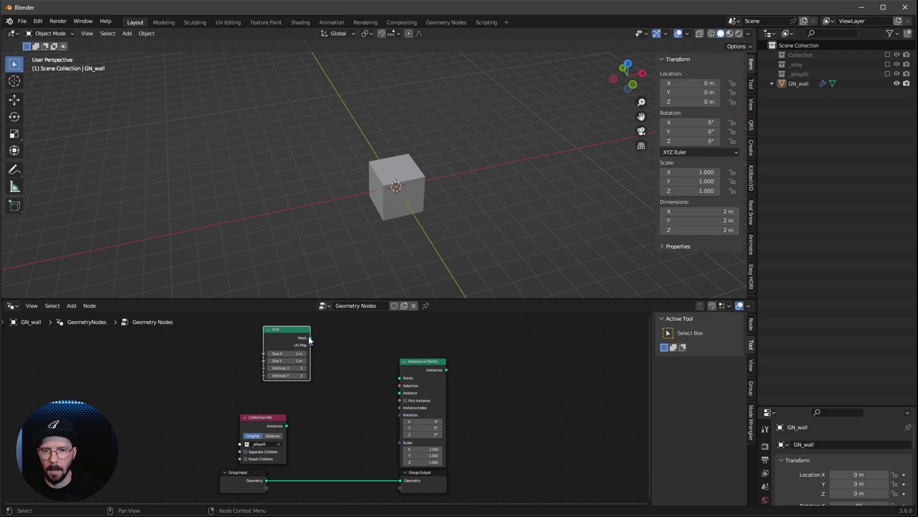
# Link the Grid mesh to Points and the Collection Info output to Instance
pyautogui.moveTo(311, 338); pyautogui.dragTo(400, 380)
pyautogui.moveTo(287, 426); pyautogui.dragTo(400, 393)
pyautogui.moveTo(424, 364); pyautogui.dragTo(464, 471)
pyautogui.moveTo(448, 193); pyautogui.dragTo(458, 237, button='middle')
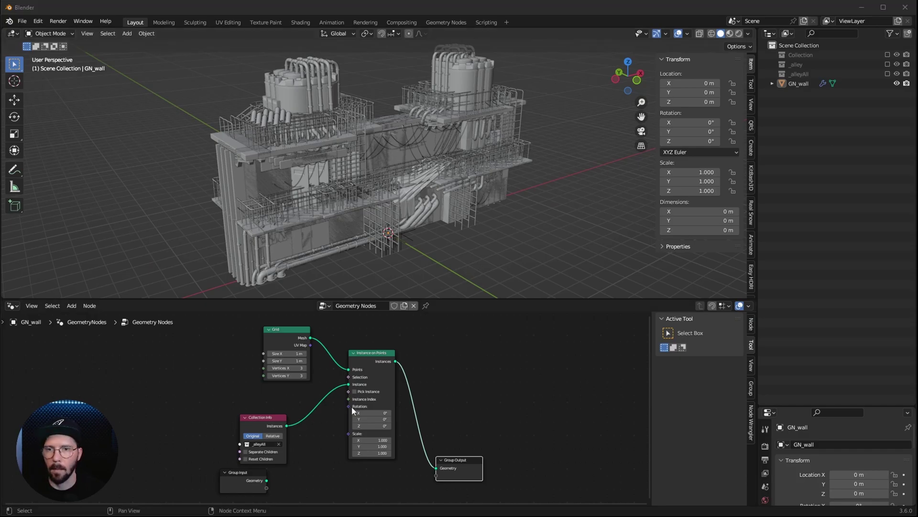
# Enable Separate Children on Collection Info and Pick Instance on Instance on Points
pyautogui.click(303, 459)
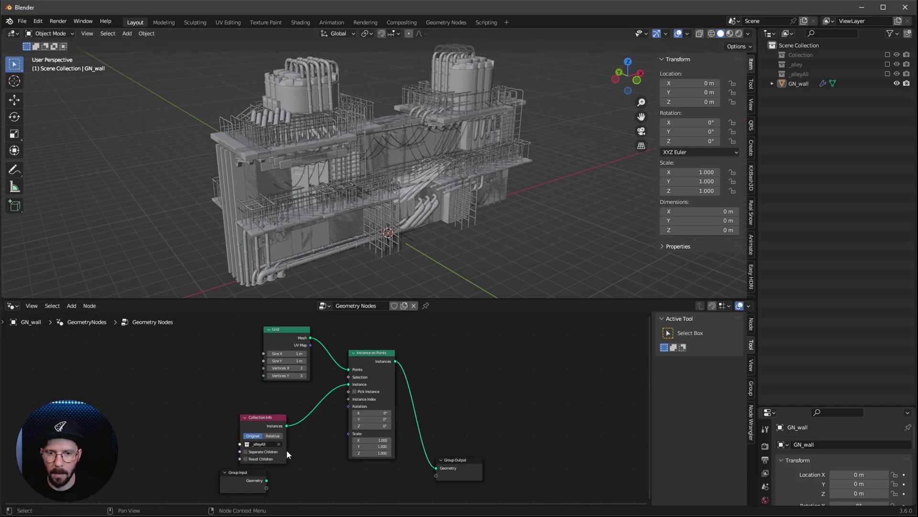
pyautogui.click(245, 452)
pyautogui.click(354, 391)
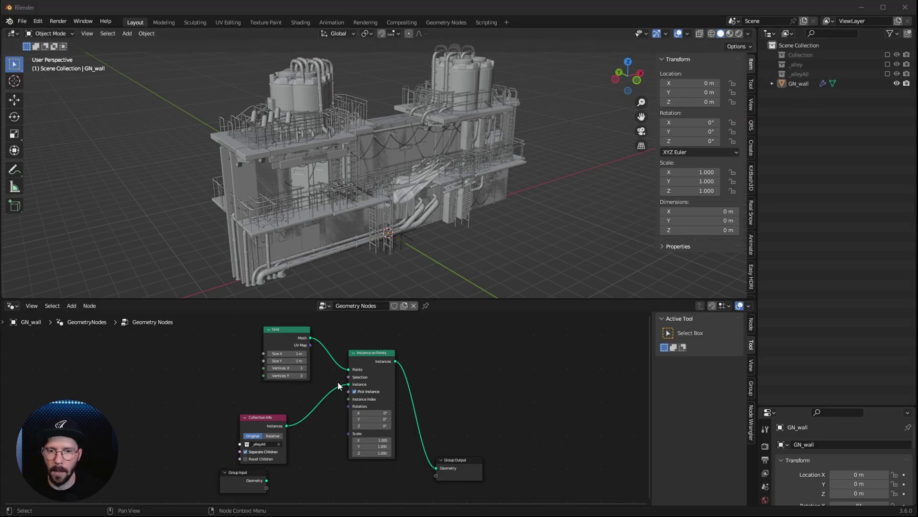
# Set the Grid size to 63.3 m in X and 18.6 m in Y
pyautogui.scroll(2, 326, 346)
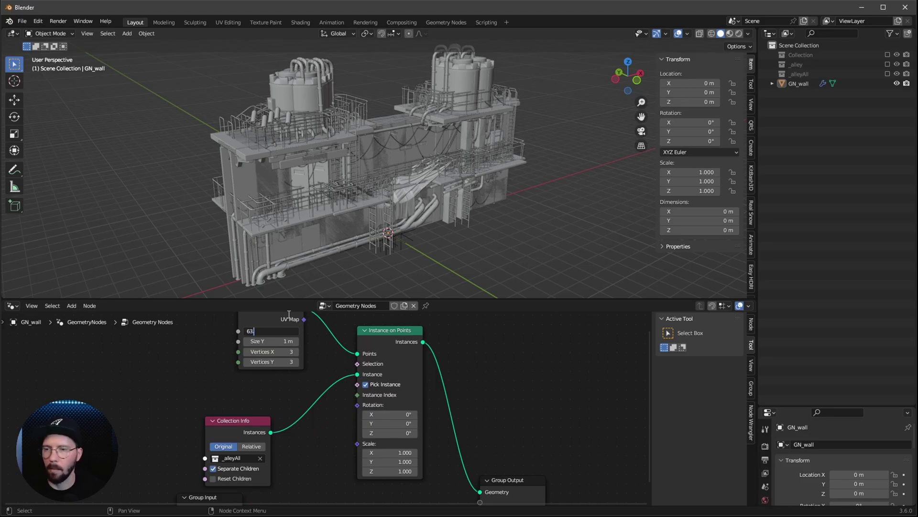
pyautogui.write('.3')
pyautogui.press('Tab')
pyautogui.write('18')
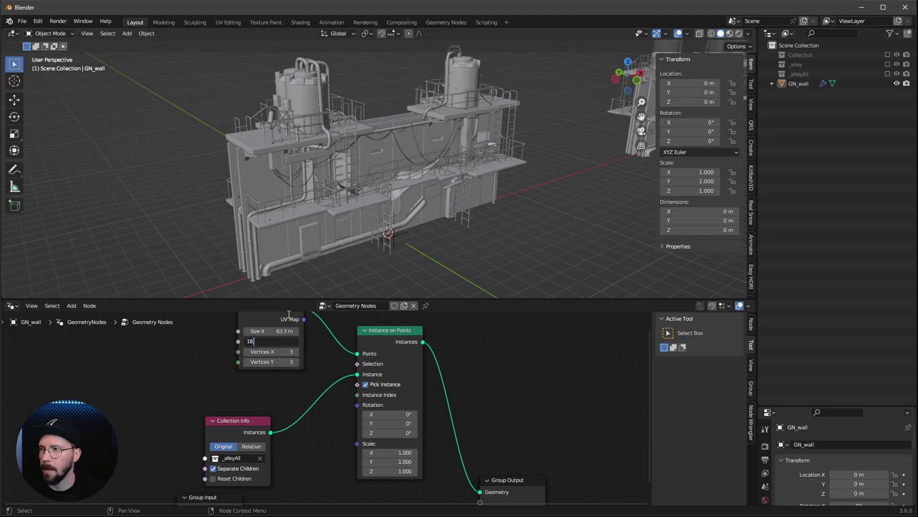
pyautogui.write('.6')
pyautogui.press('Return')
# Insert a Transform Geometry node after the Grid with 90° X rotation to stand the walls upright
pyautogui.scroll(-5, 391, 210)
pyautogui.moveTo(391, 209); pyautogui.dragTo(446, 194, button='middle')
pyautogui.moveTo(268, 332); pyautogui.dragTo(260, 392, button='middle')
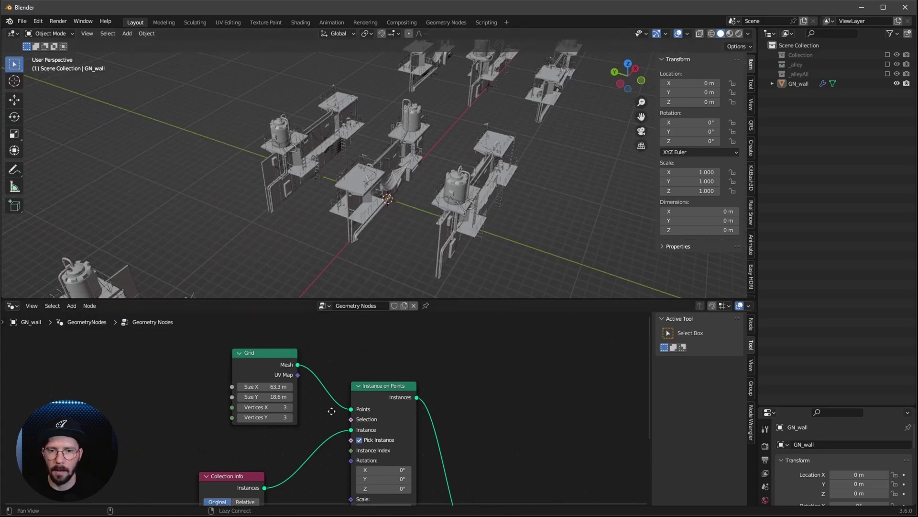
pyautogui.moveTo(275, 356); pyautogui.dragTo(190, 357)
pyautogui.hotkey('shift', 'a')
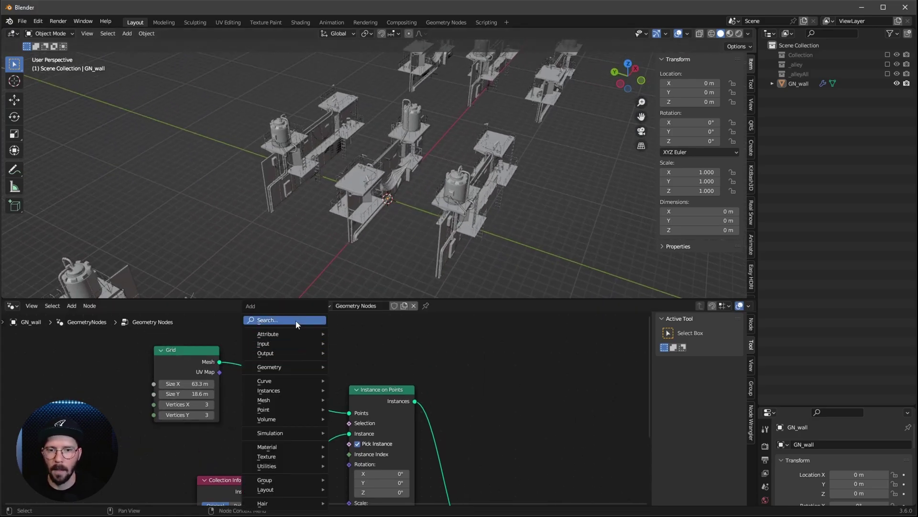
pyautogui.write('tra')
pyautogui.click(325, 337)
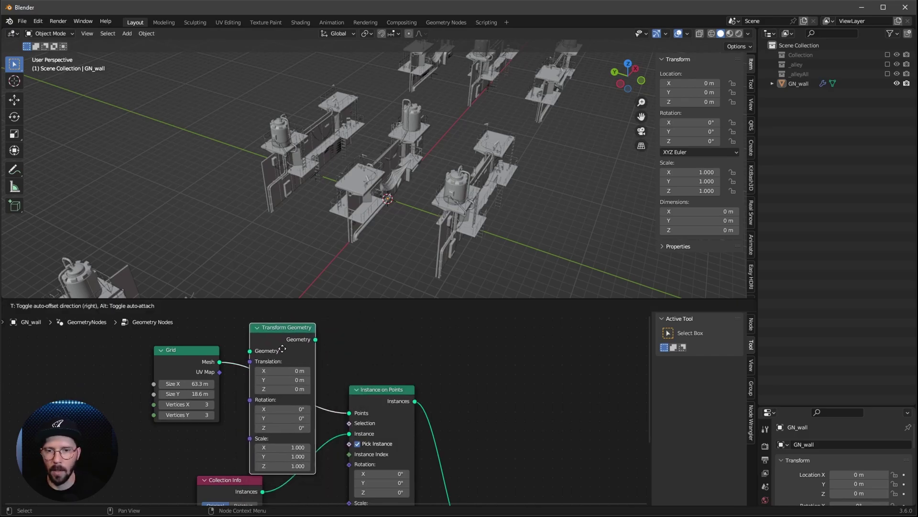
pyautogui.click(325, 360)
pyautogui.moveTo(331, 408); pyautogui.dragTo(335, 345, button='middle')
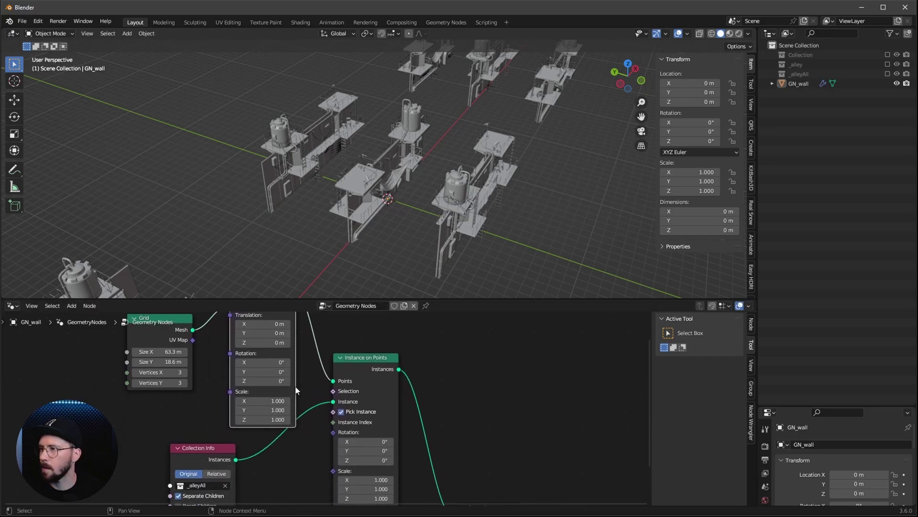
pyautogui.click(280, 360)
pyautogui.write('90')
pyautogui.press('Return')
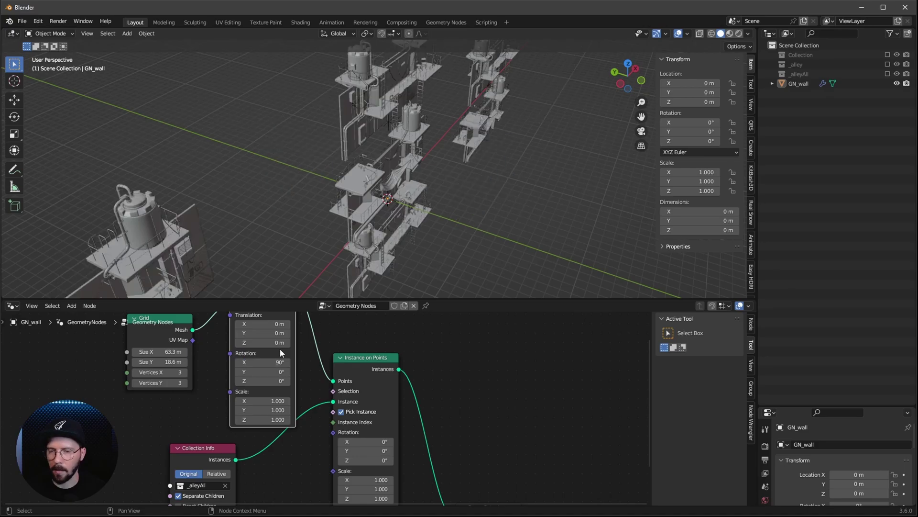
# Set the Grid vertices to 5 in X and 4 in Y and frame the wall
pyautogui.moveTo(391, 120); pyautogui.dragTo(432, 195, button='middle')
pyautogui.scroll(-2, 433, 194)
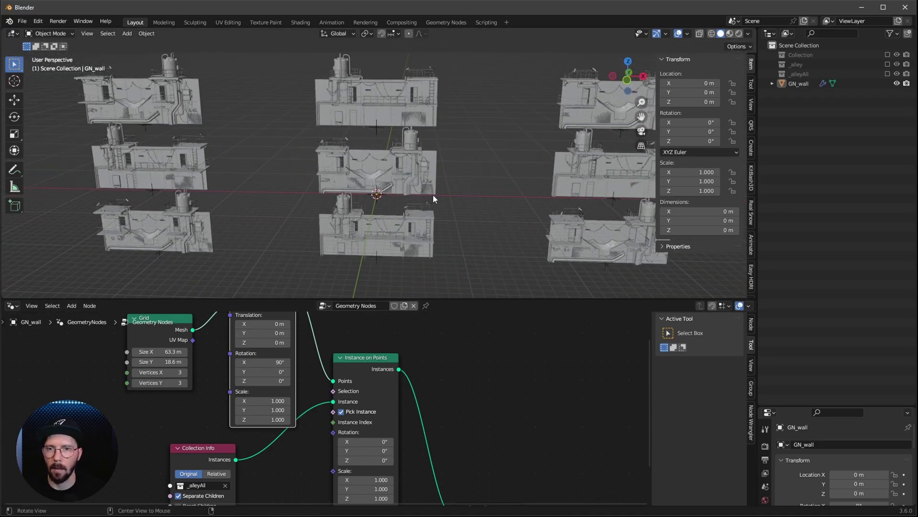
pyautogui.moveTo(184, 377); pyautogui.dragTo(315, 411, button='middle')
pyautogui.click(312, 402)
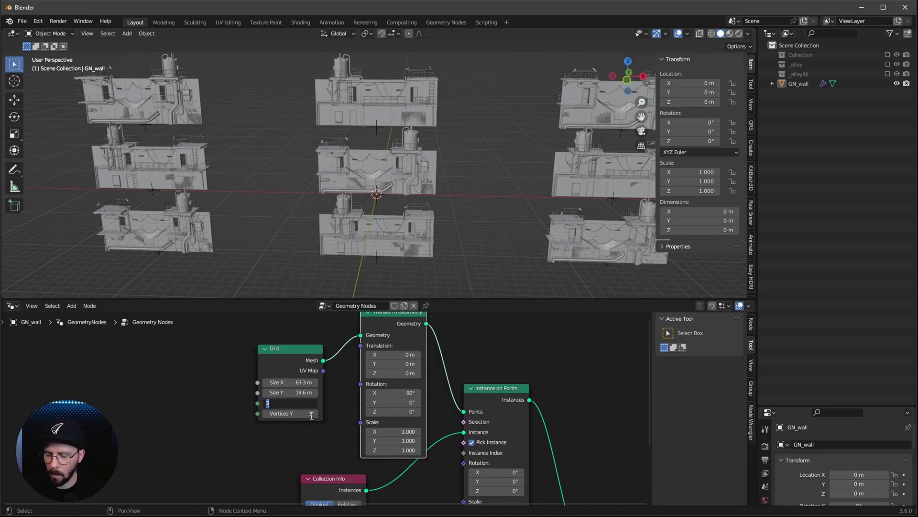
pyautogui.write('5')
pyautogui.press('Tab')
pyautogui.write('4')
pyautogui.press('Return')
pyautogui.press('Home')
pyautogui.press('Home')
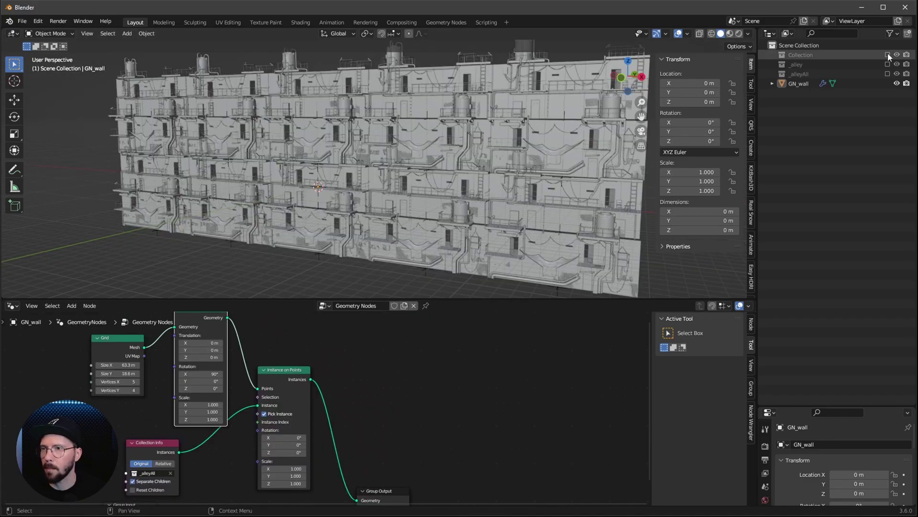
# Re-include the main Collection and insert a Transform Geometry node before the Group Output
pyautogui.click(888, 55)
pyautogui.moveTo(504, 218); pyautogui.dragTo(406, 268, button='middle')
pyautogui.moveTo(419, 432); pyautogui.dragTo(420, 406, button='middle')
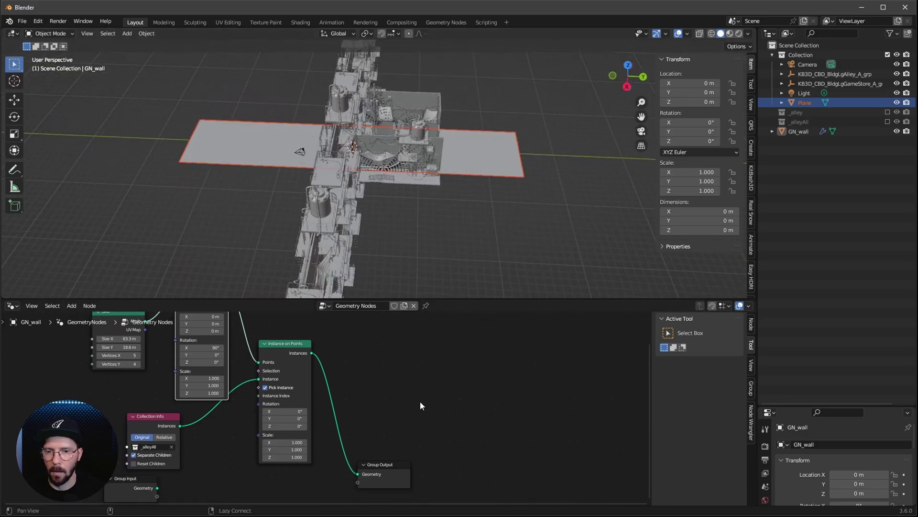
pyautogui.moveTo(381, 464); pyautogui.dragTo(528, 455)
pyautogui.moveTo(445, 368); pyautogui.dragTo(412, 416, button='middle')
pyautogui.hotkey('shift', 'a')
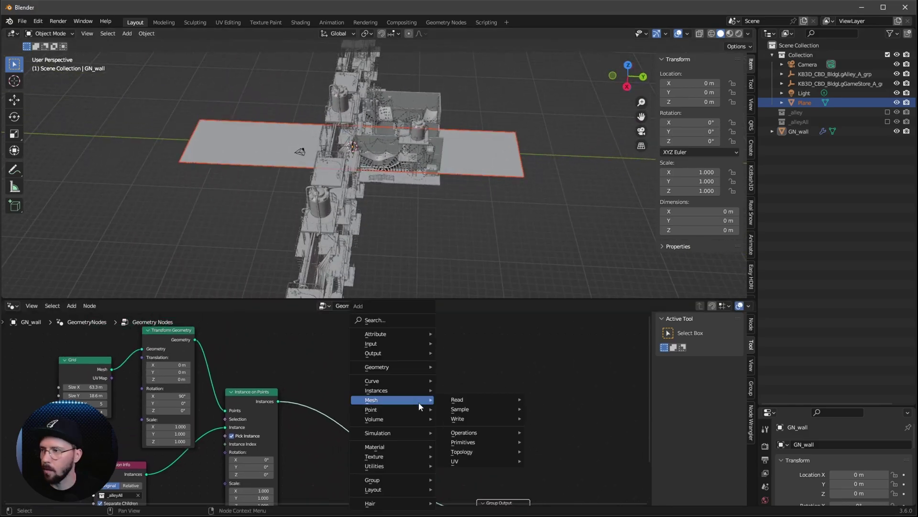
pyautogui.click(392, 320)
pyautogui.write('tra')
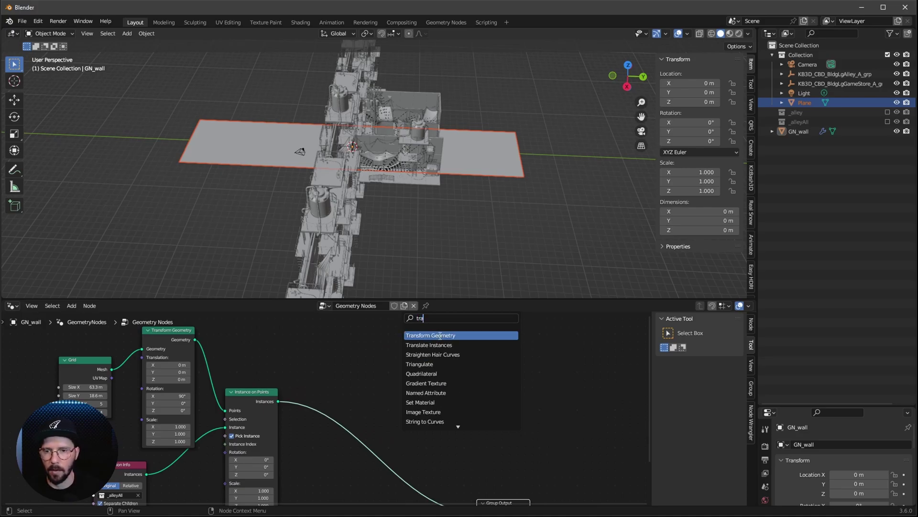
pyautogui.click(440, 336)
pyautogui.click(361, 406)
pyautogui.moveTo(452, 390); pyautogui.dragTo(403, 374, button='middle')
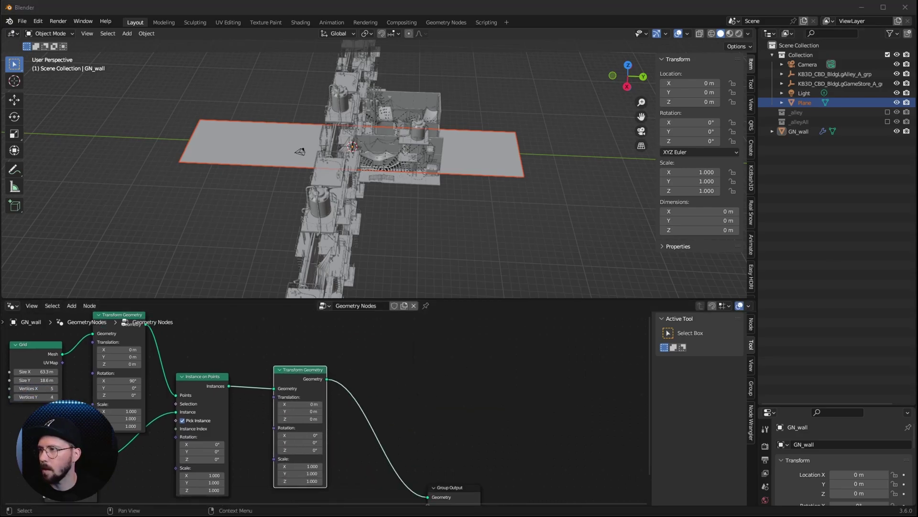
# Set the wall's Translation to 5.6, 10 and 9.1 m
pyautogui.click(308, 404)
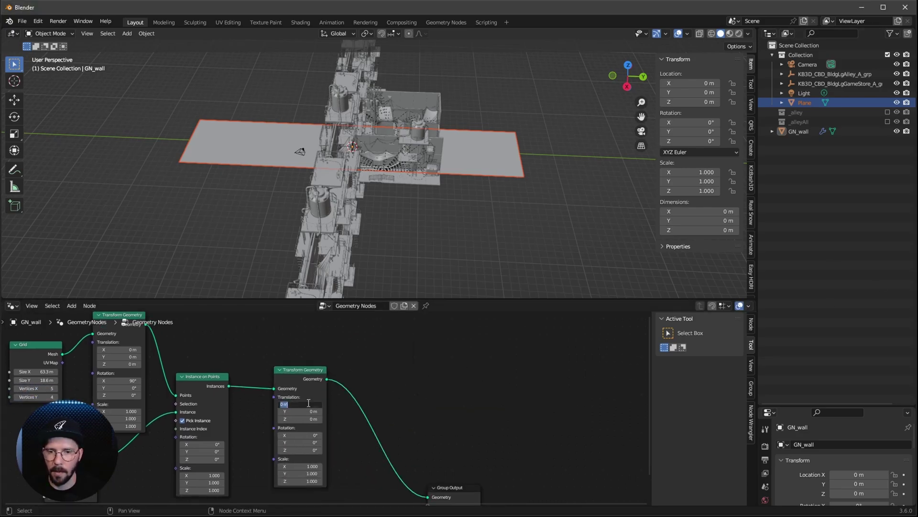
pyautogui.write('5.6')
pyautogui.press('Tab')
pyautogui.write('10')
pyautogui.press('Tab')
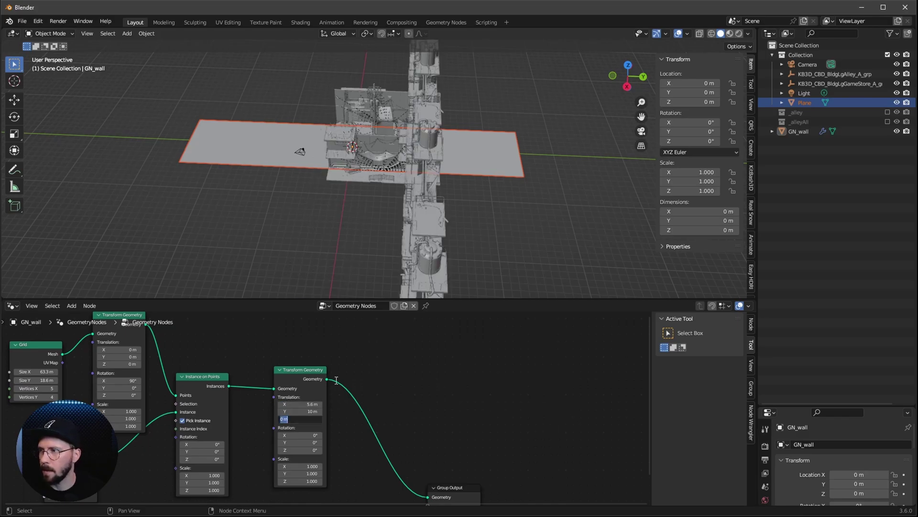
pyautogui.write('9.1')
pyautogui.press('Return')
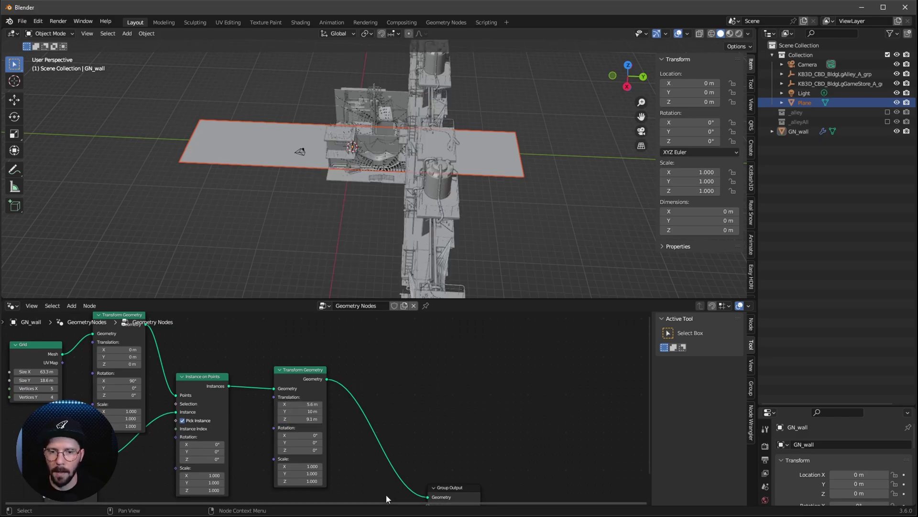
# Rotate the wall 90° around Z
pyautogui.click(313, 450)
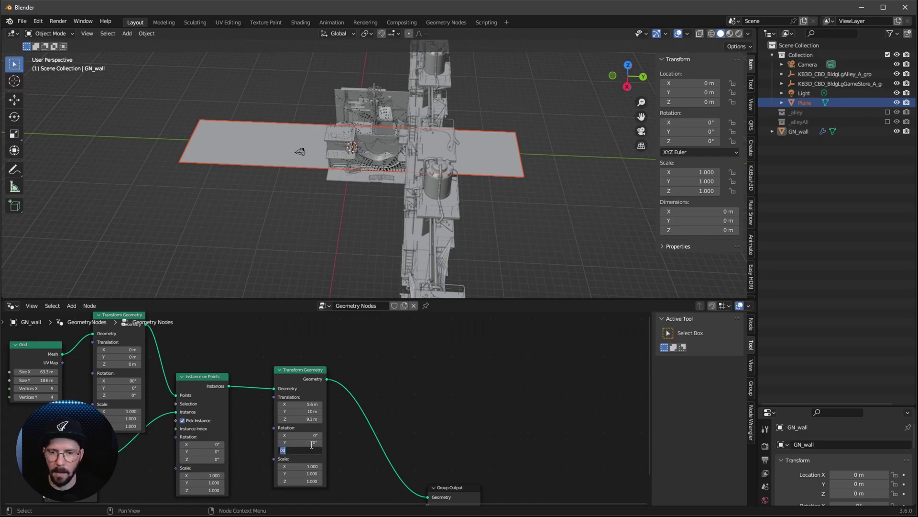
pyautogui.write('90')
pyautogui.press('Return')
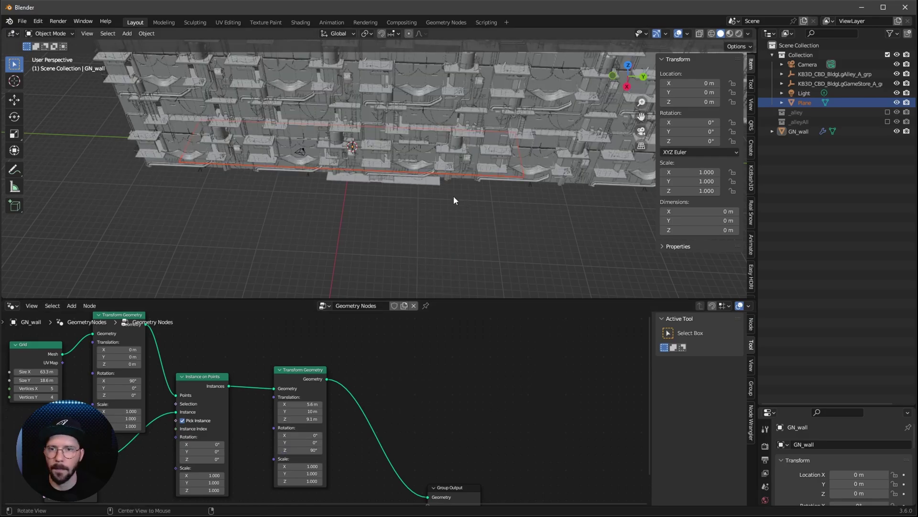
pyautogui.moveTo(453, 196); pyautogui.dragTo(432, 243, button='middle')
pyautogui.scroll(6, 369, 231)
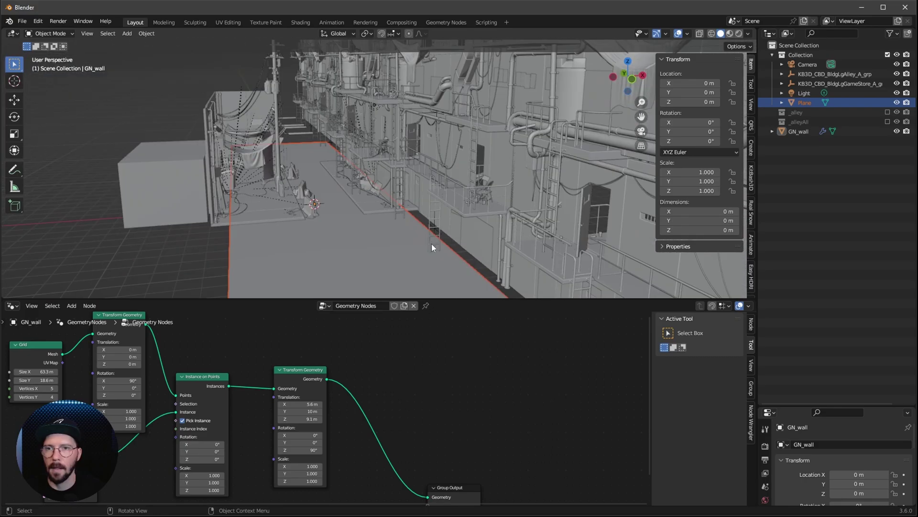
pyautogui.click(513, 219)
pyautogui.moveTo(447, 501); pyautogui.dragTo(390, 449, button='middle')
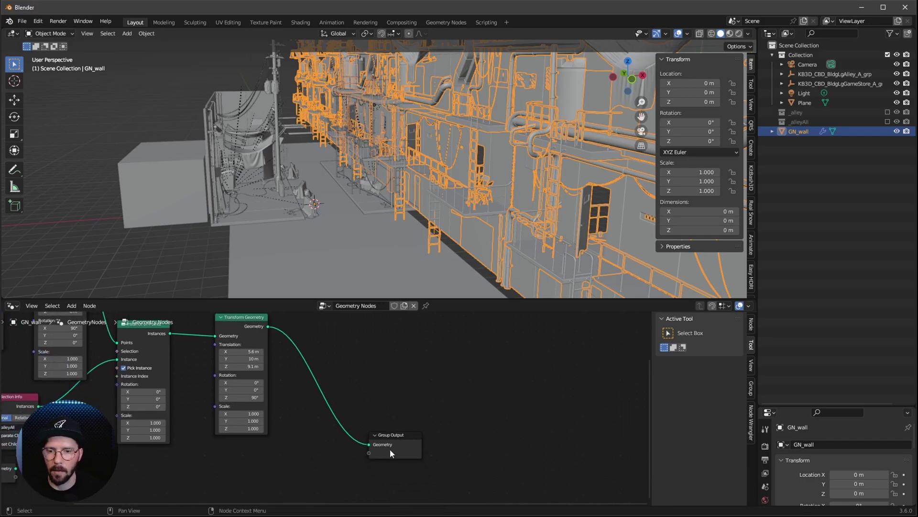
# Add two Join Geometry nodes, feeding the transformed wall through the lower one into the upper
pyautogui.moveTo(390, 436); pyautogui.dragTo(523, 425)
pyautogui.hotkey('shift', 'a')
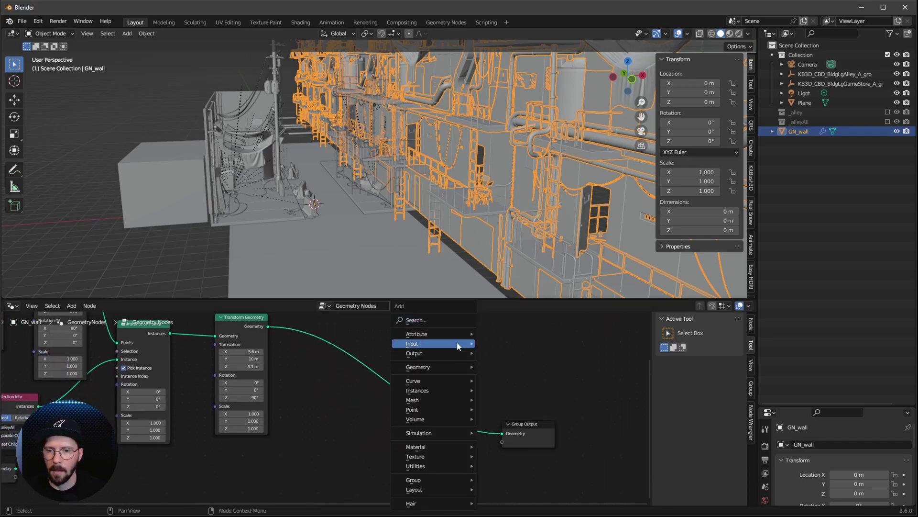
pyautogui.write('joi')
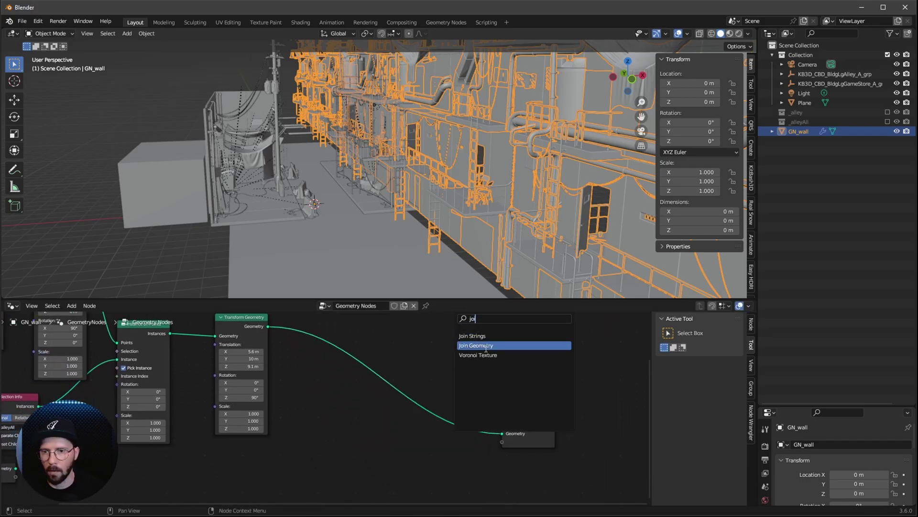
pyautogui.click(479, 345)
pyautogui.click(444, 428)
pyautogui.moveTo(444, 427); pyautogui.dragTo(459, 404, button='middle')
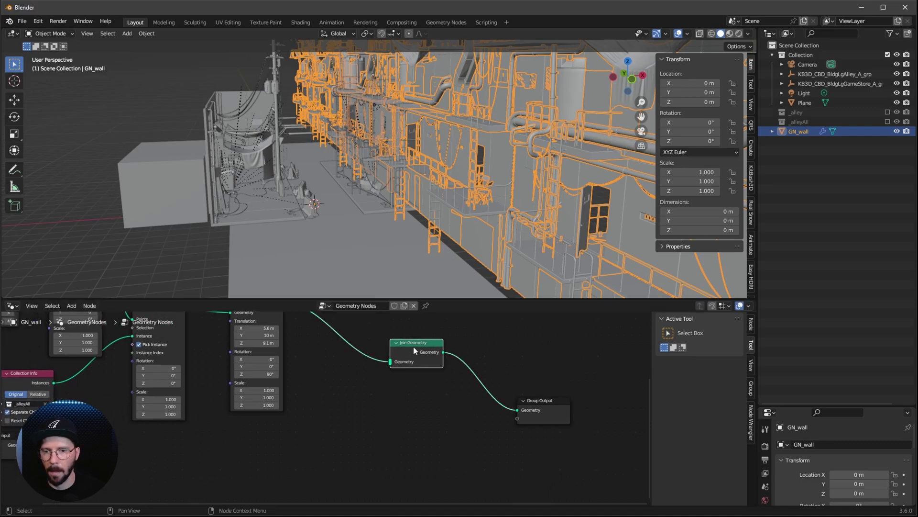
pyautogui.hotkey('shift', 'd')
pyautogui.click(363, 412)
pyautogui.moveTo(363, 412); pyautogui.dragTo(383, 422, button='middle')
pyautogui.moveTo(289, 338); pyautogui.dragTo(301, 362)
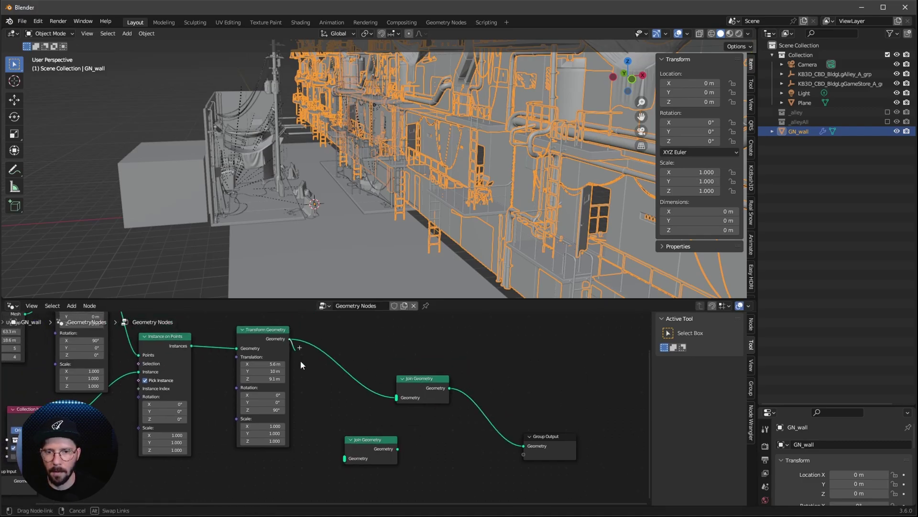
pyautogui.moveTo(344, 459); pyautogui.dragTo(344, 458)
pyautogui.moveTo(398, 448); pyautogui.dragTo(397, 397)
pyautogui.moveTo(455, 426); pyautogui.dragTo(388, 429, button='middle')
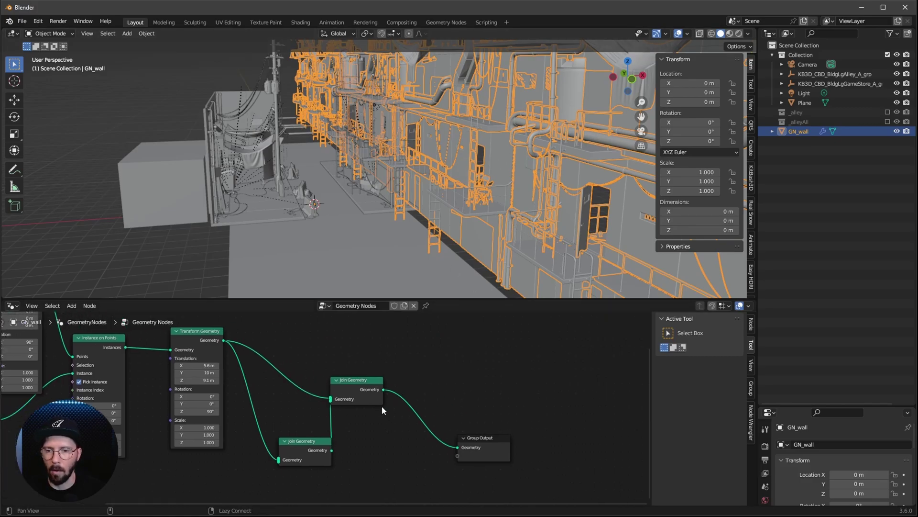
# Add another Transform Geometry node after the lower Join Geometry
pyautogui.hotkey('shift', 'a')
pyautogui.write('tra')
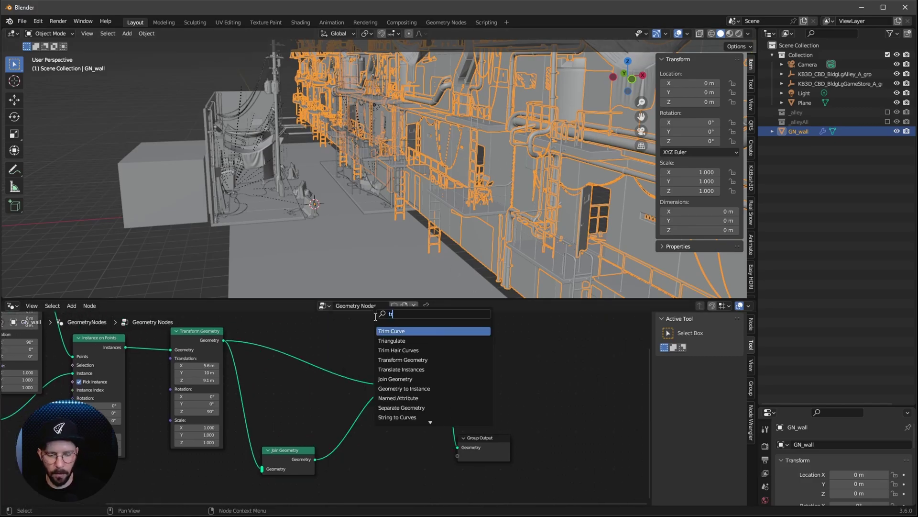
pyautogui.click(401, 331)
pyautogui.click(375, 418)
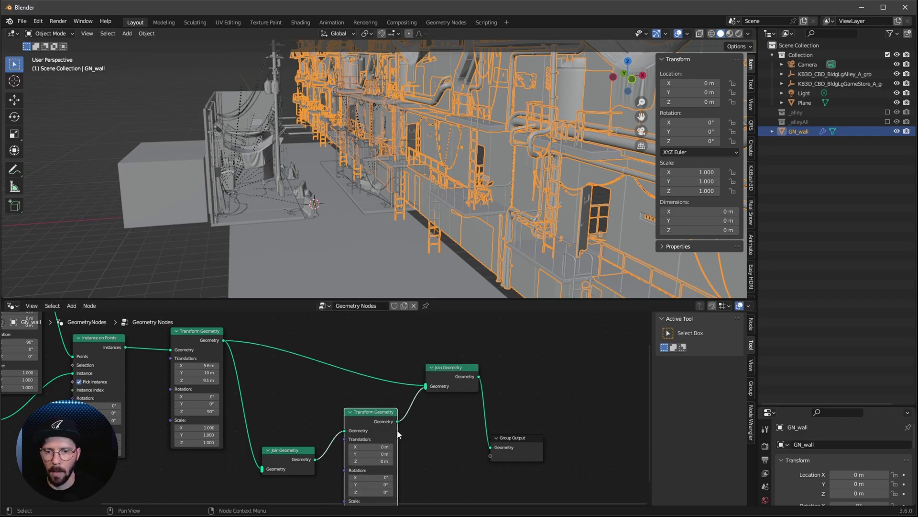
pyautogui.scroll(-5, 462, 426)
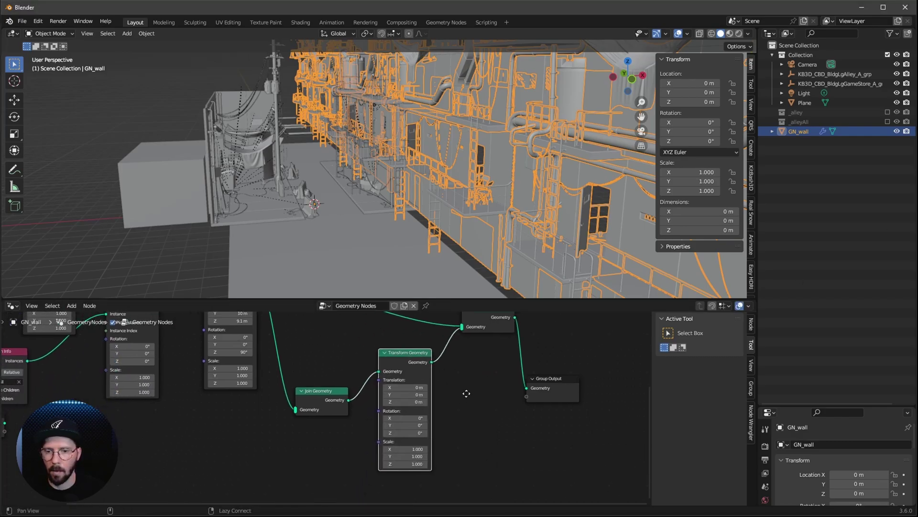
# Offset the second wall copy -2 m in X and 20 m in Y and rotate it 180° on Z
pyautogui.click(448, 363)
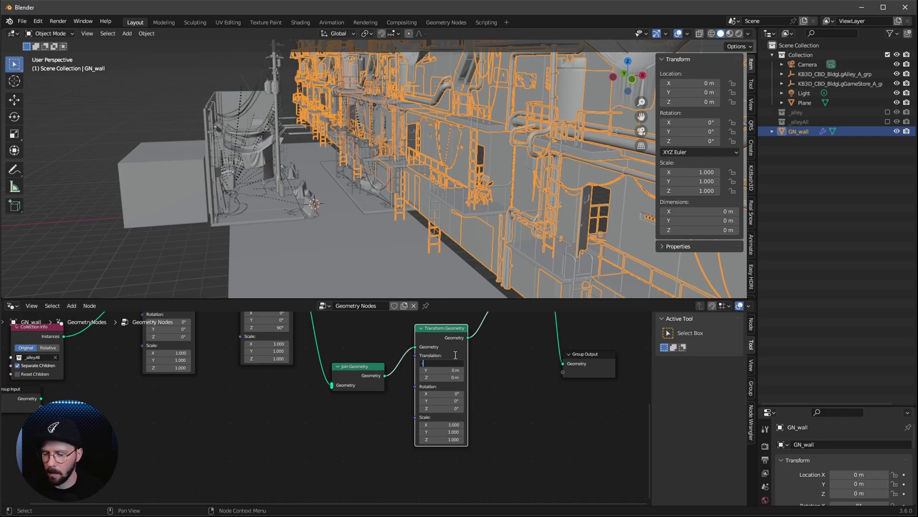
pyautogui.write('-2')
pyautogui.press('Tab')
pyautogui.write('1')
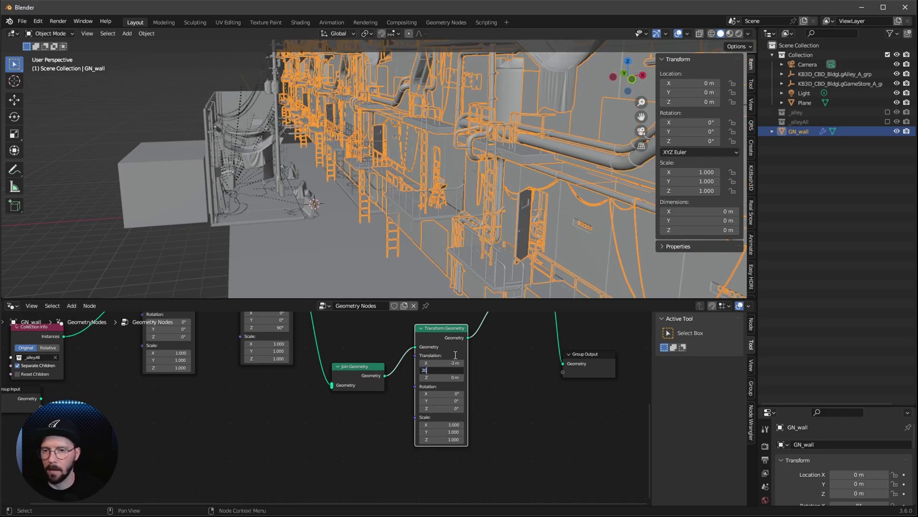
pyautogui.write('0')
pyautogui.press('Return')
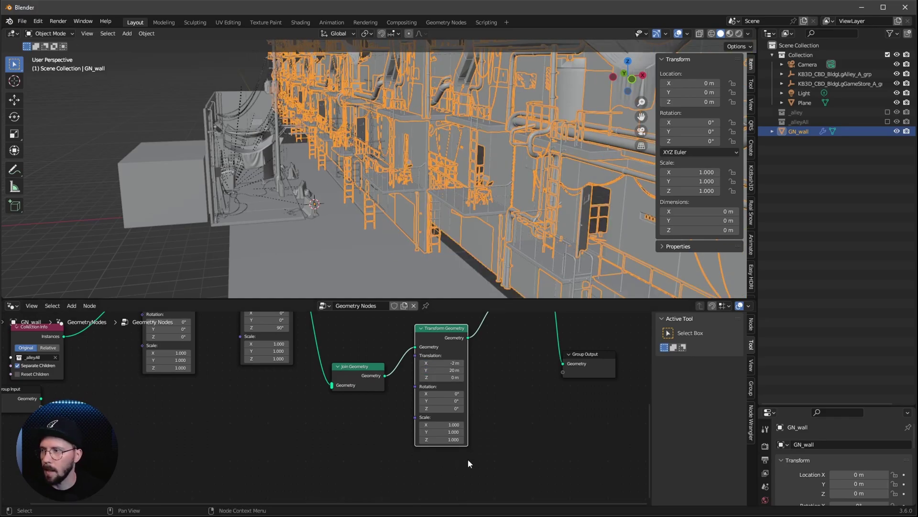
pyautogui.click(442, 408)
pyautogui.write('180')
pyautogui.press('Return')
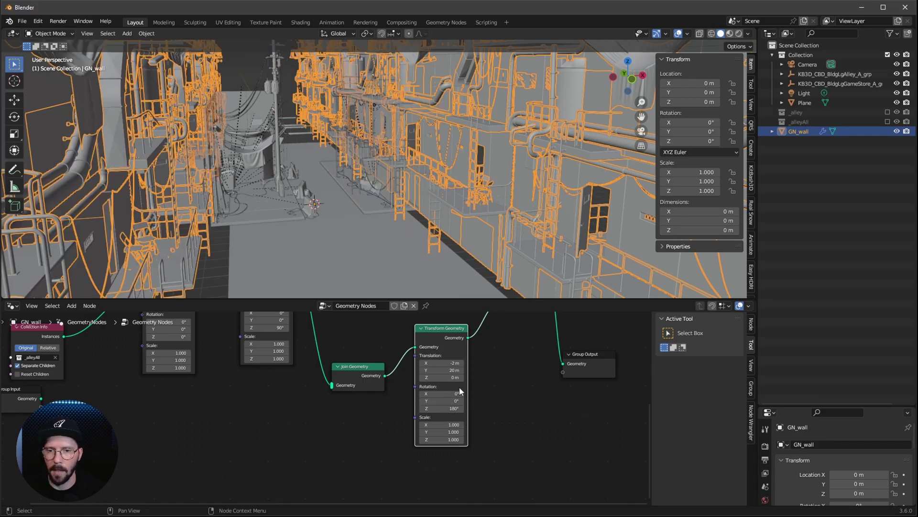
pyautogui.moveTo(421, 230); pyautogui.dragTo(537, 219, button='middle')
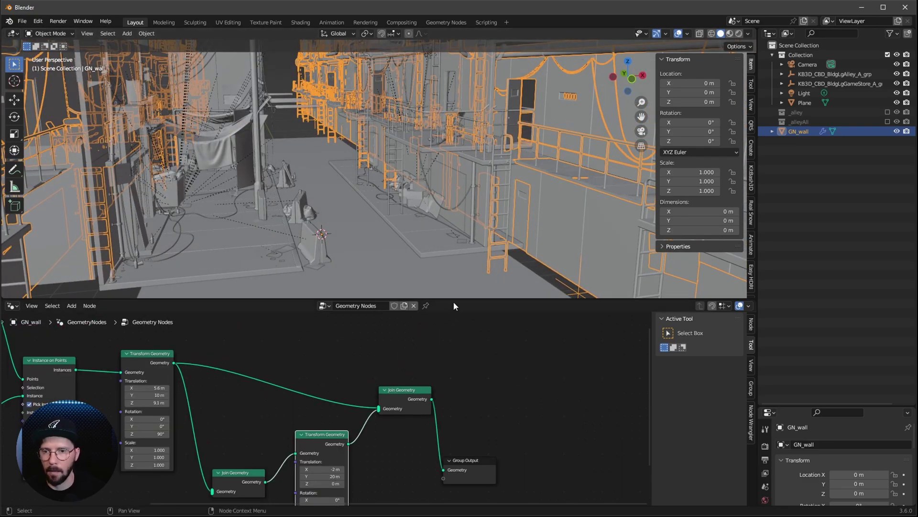
# Switch the lower area to the Asset Browser showing the People catalog
pyautogui.moveTo(453, 300); pyautogui.dragTo(425, 379)
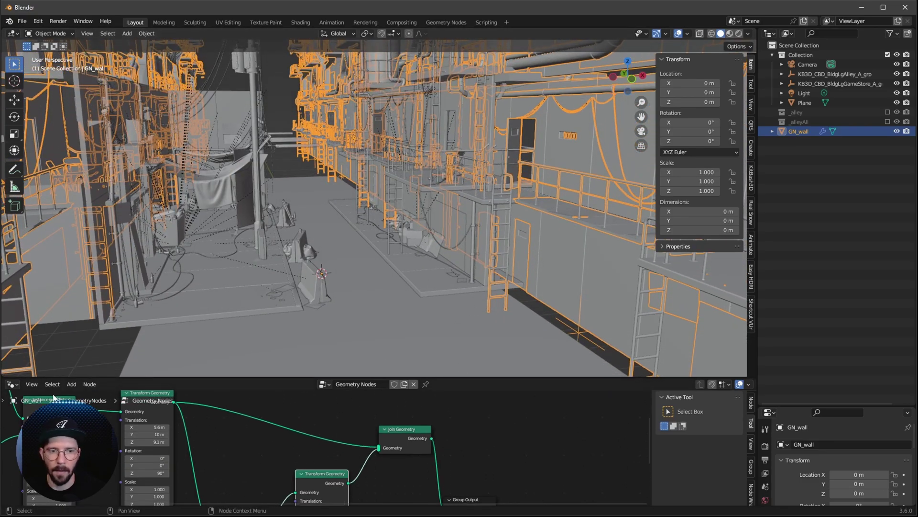
pyautogui.click(12, 384)
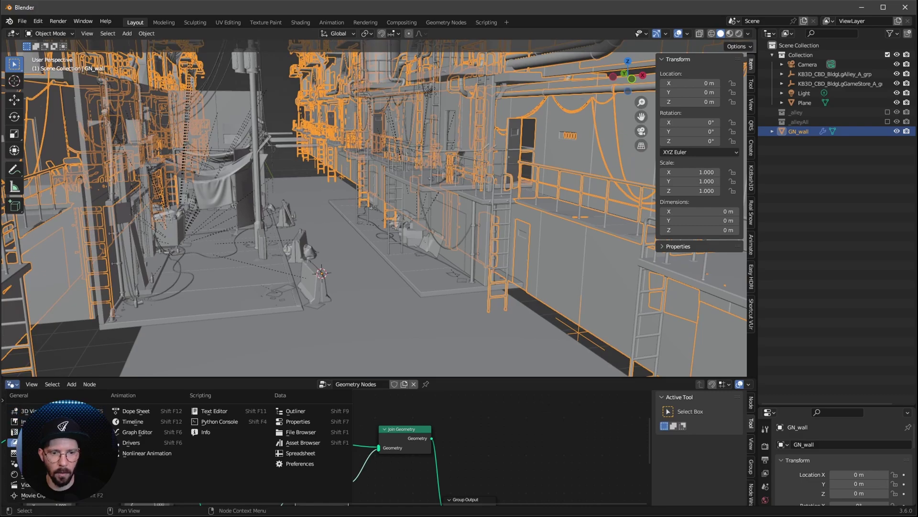
pyautogui.click(306, 443)
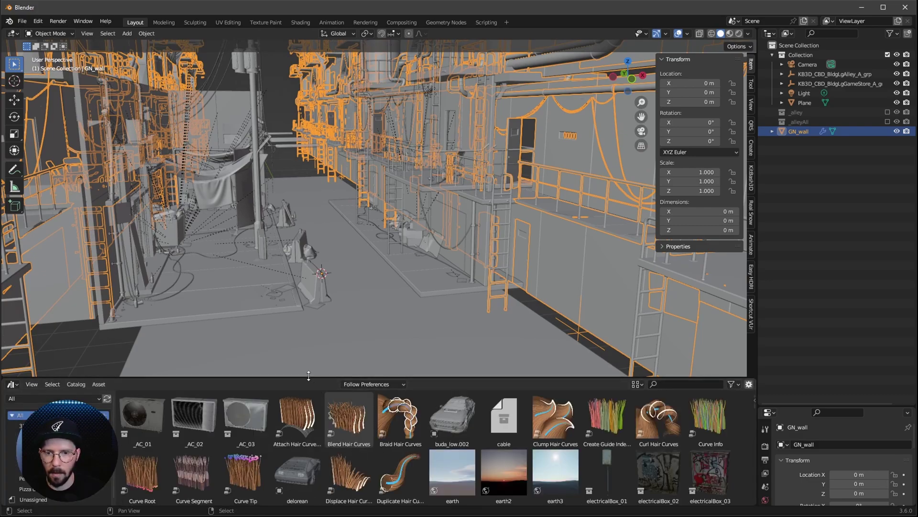
pyautogui.moveTo(309, 376); pyautogui.dragTo(308, 311)
pyautogui.click(27, 411)
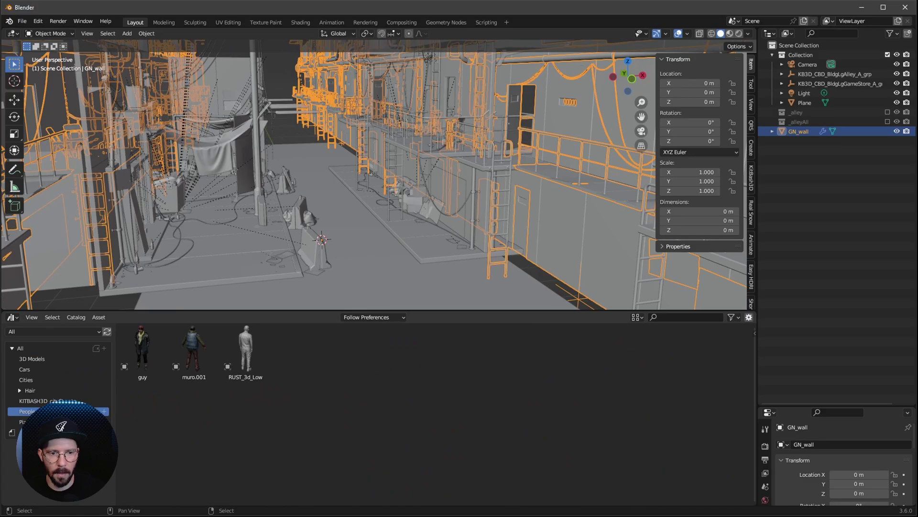
# Drop the RUST_3d_Low figure into the alley and clear its location with Alt+G
pyautogui.moveTo(248, 351); pyautogui.dragTo(373, 261)
pyautogui.moveTo(379, 317); pyautogui.dragTo(373, 261)
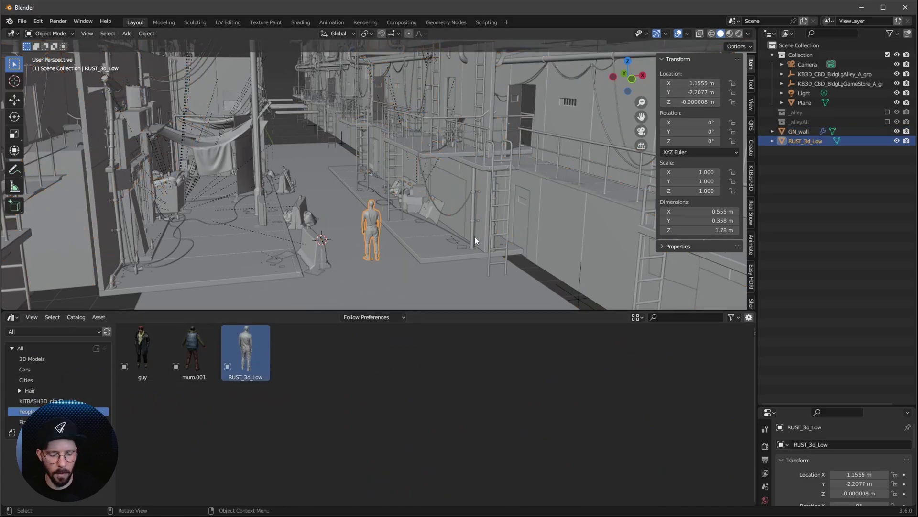
pyautogui.hotkey('alt', 'g')
pyautogui.keyDown('shift'); pyautogui.moveTo(435, 258); pyautogui.dragTo(383, 287, button='middle'); pyautogui.keyUp('shift')
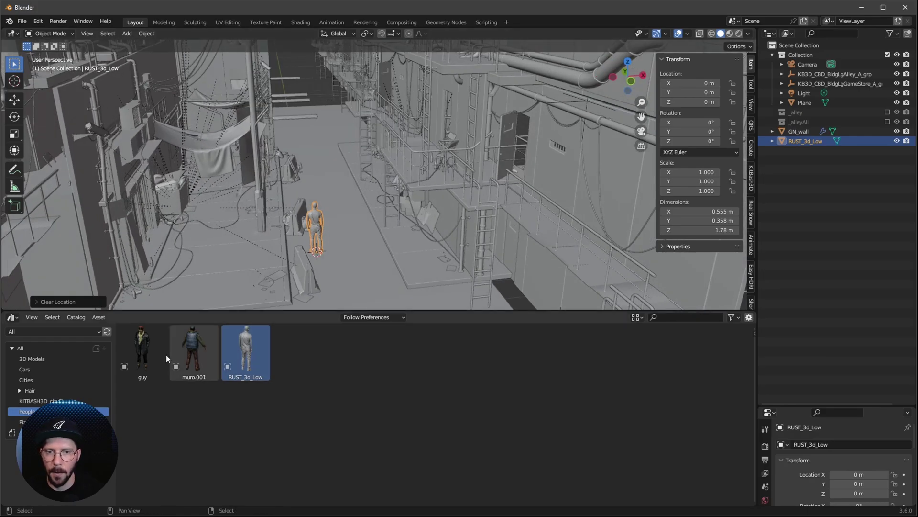
pyautogui.moveTo(191, 311); pyautogui.dragTo(191, 376)
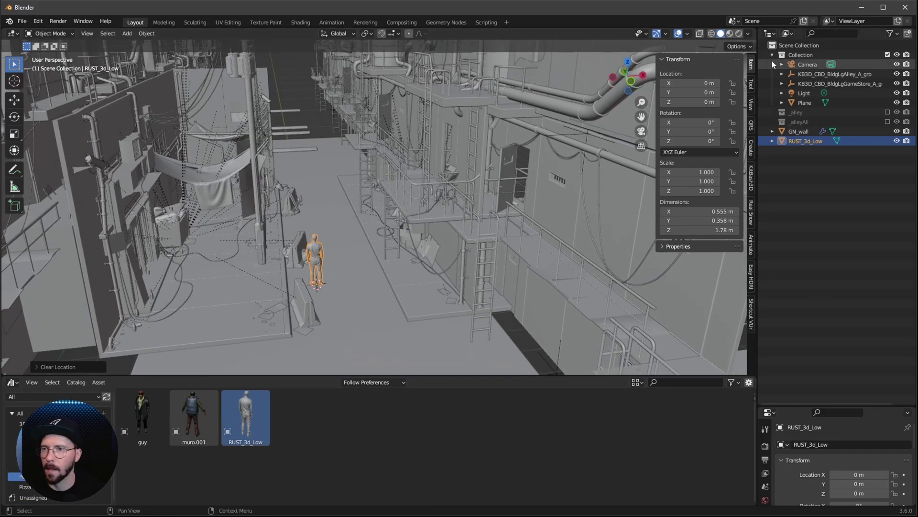
# Select the camera, view through it, and set its location to 2, -1.6, 0.05 m
pyautogui.click(816, 61)
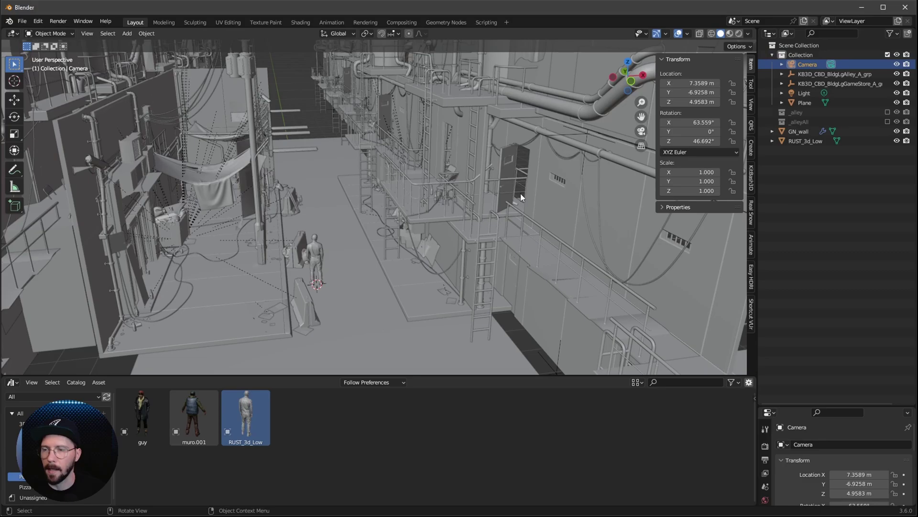
pyautogui.press('KP_0')
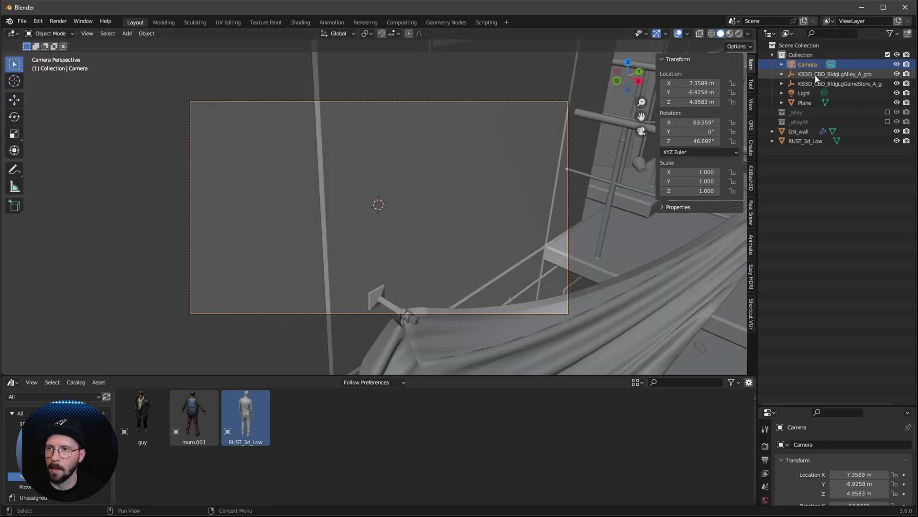
pyautogui.click(703, 83)
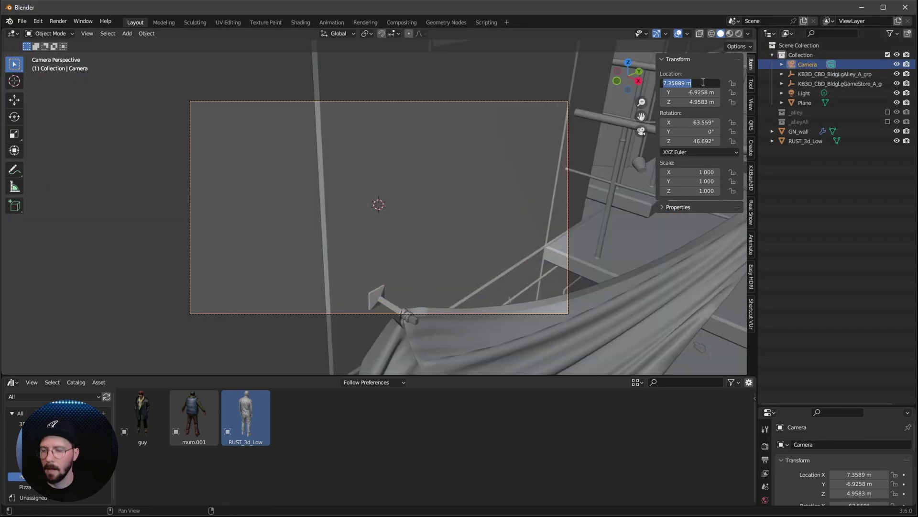
pyautogui.write('2')
pyautogui.press('Tab')
pyautogui.write('-1.6')
pyautogui.press('Tab')
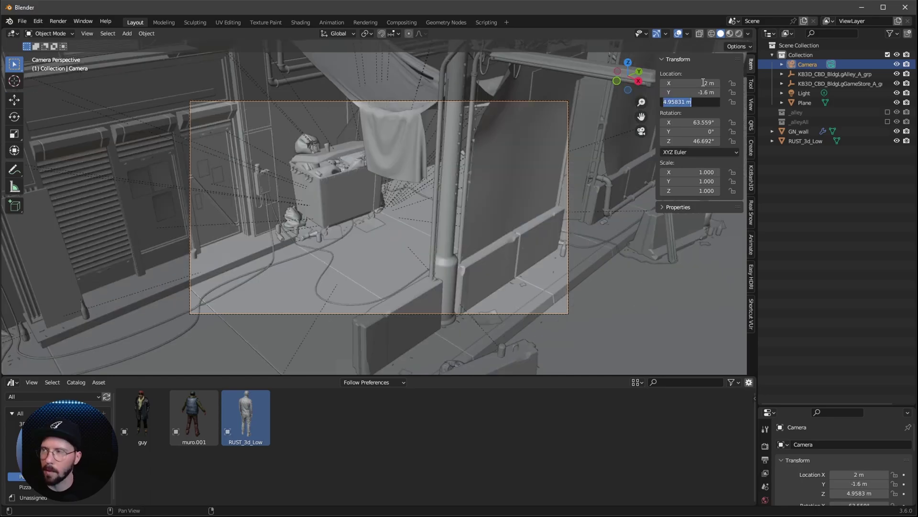
pyautogui.write('.05')
pyautogui.press('Return')
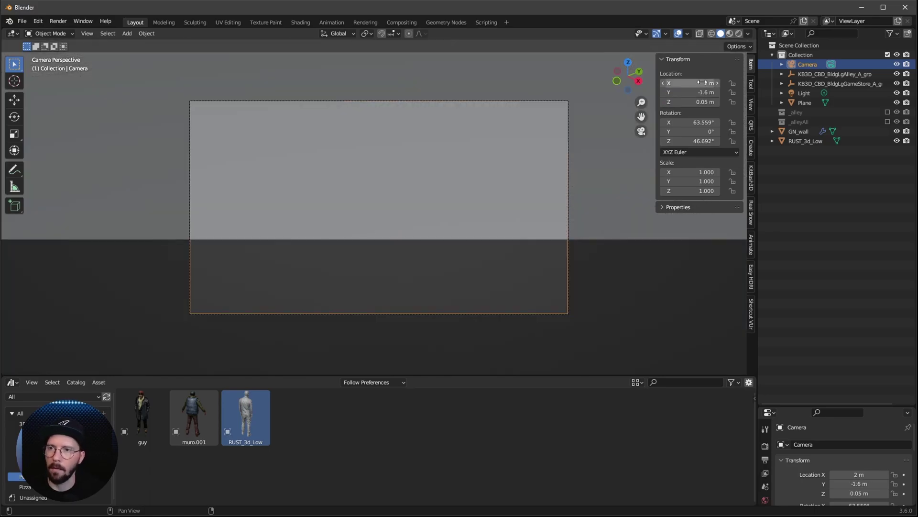
# Set the camera rotation to 127° on X and 12° on Z
pyautogui.click(704, 119)
pyautogui.write('12')
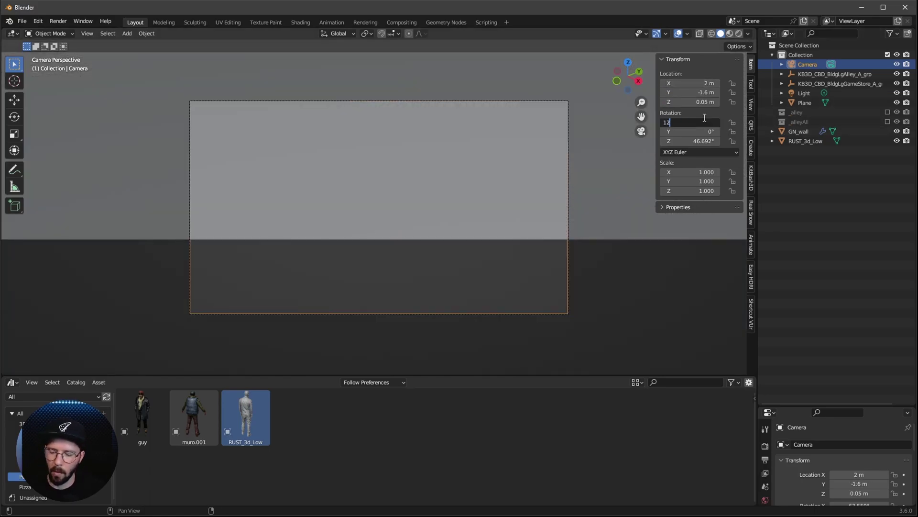
pyautogui.write('7')
pyautogui.press('Tab')
pyautogui.press('Tab')
pyautogui.write('12')
pyautogui.press('Return')
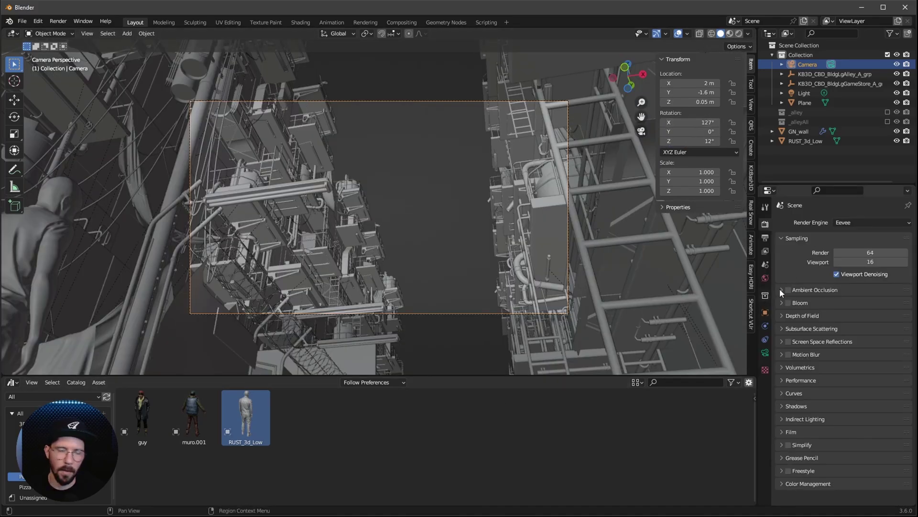
# Look over the camera's lens type options, then switch the render engine to Cycles
pyautogui.click(765, 353)
pyautogui.click(860, 252)
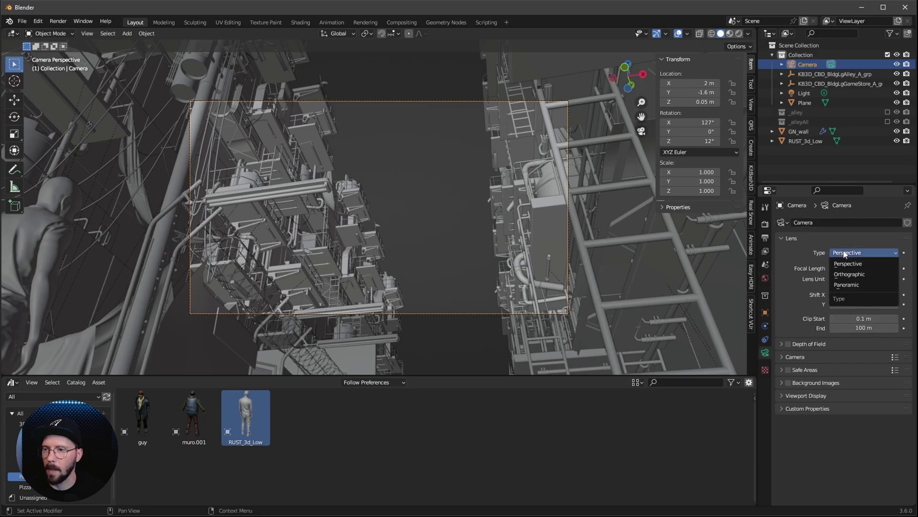
pyautogui.click(817, 241)
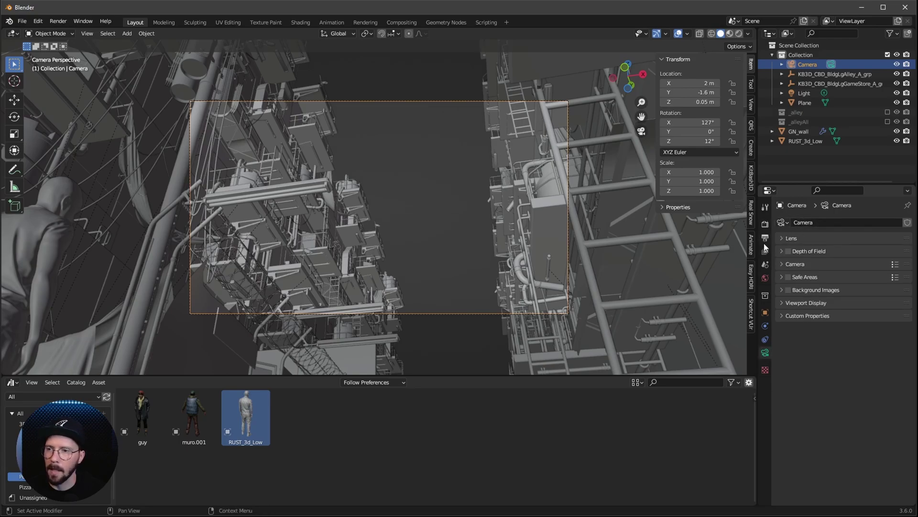
pyautogui.click(785, 237)
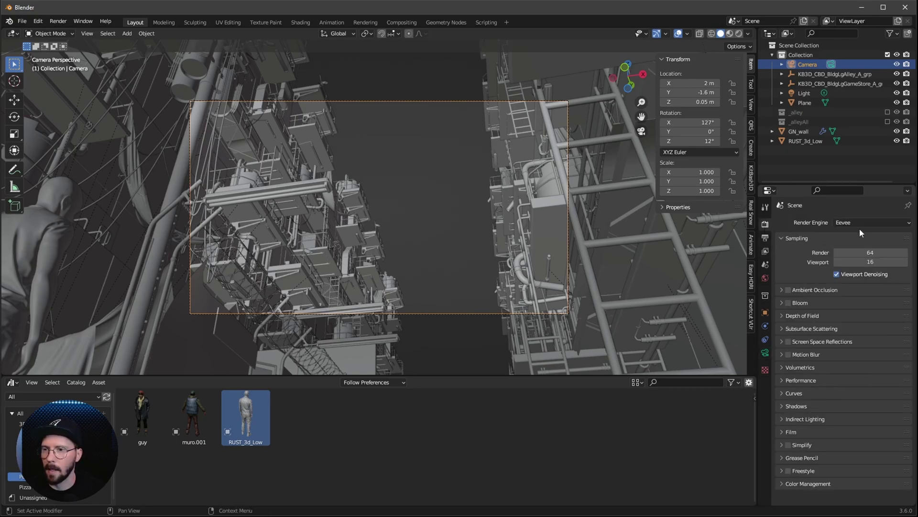
pyautogui.click(860, 224)
pyautogui.click(860, 252)
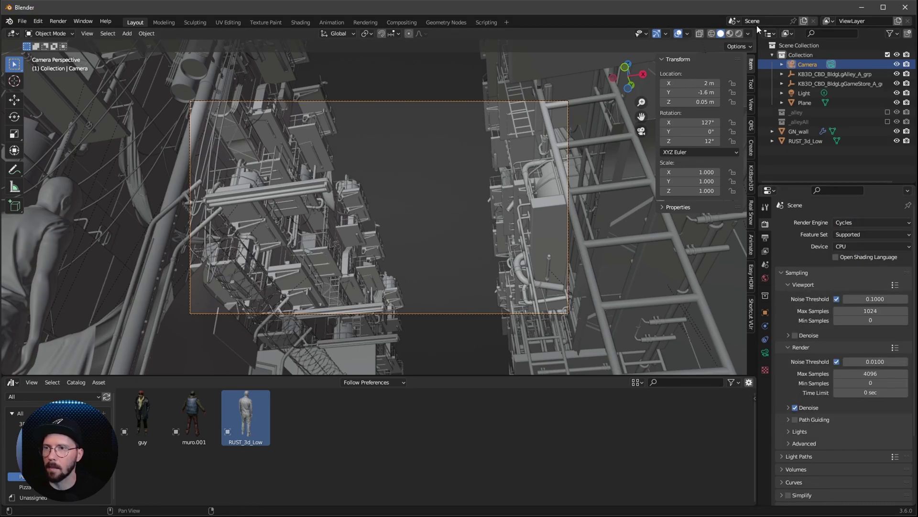
# Split the 3D view into two side-by-side views without the sidebar, and render on GPU Compute
pyautogui.moveTo(756, 29); pyautogui.dragTo(470, 246)
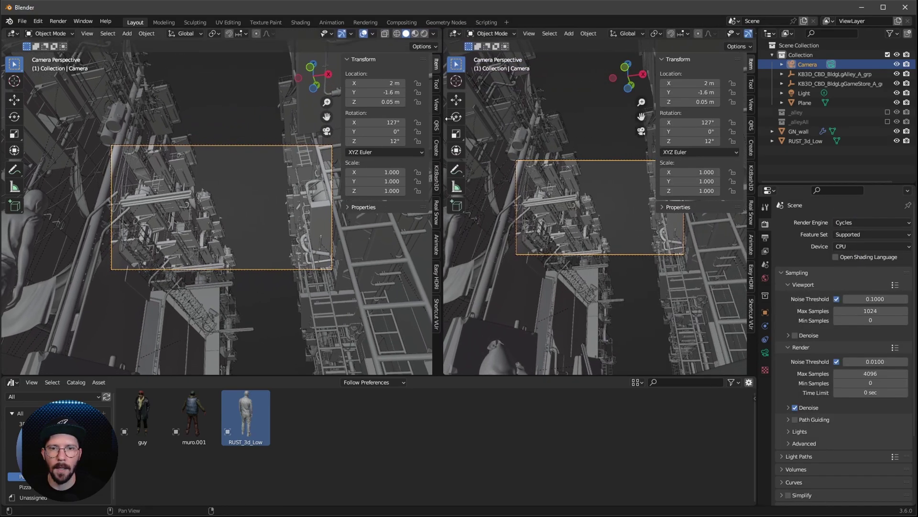
pyautogui.press('n')
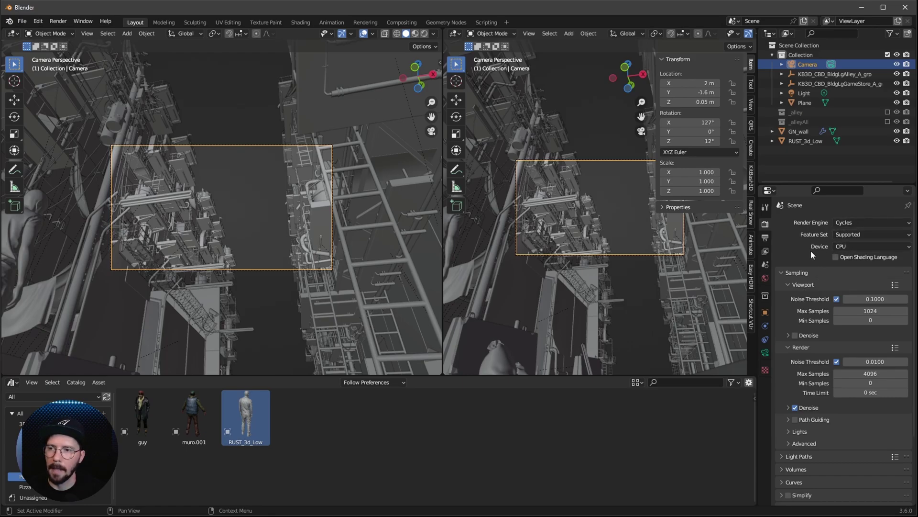
pyautogui.click(851, 246)
pyautogui.click(853, 270)
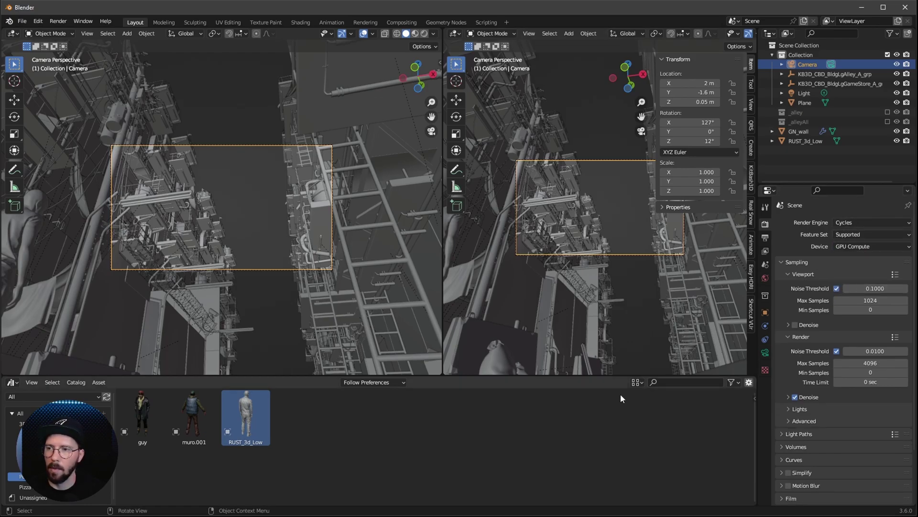
# Show the left view in Rendered shading and make the camera lens Panoramic Fisheye
pyautogui.press('z')
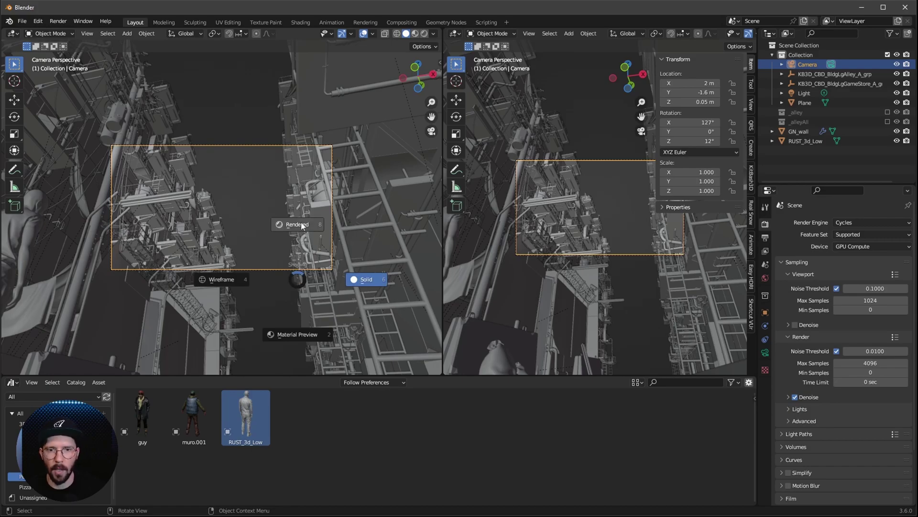
pyautogui.click(314, 238)
pyautogui.click(765, 353)
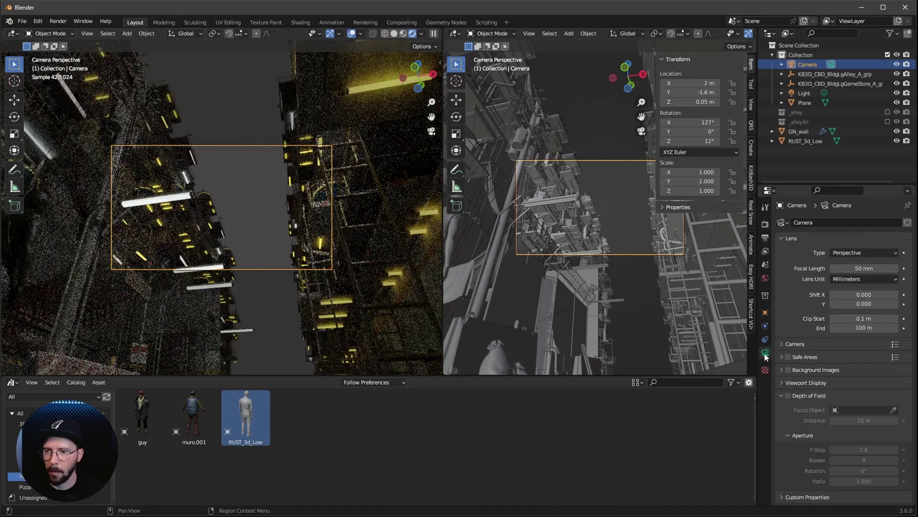
pyautogui.click(865, 253)
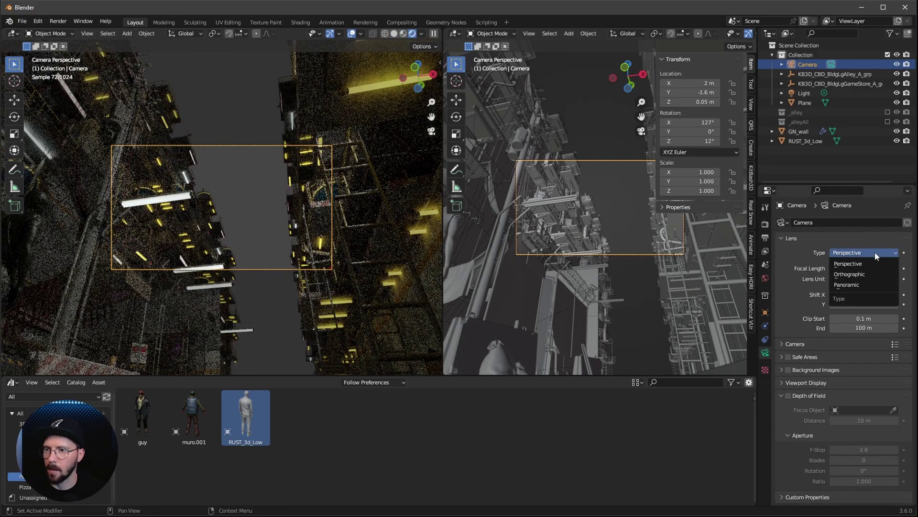
pyautogui.click(865, 285)
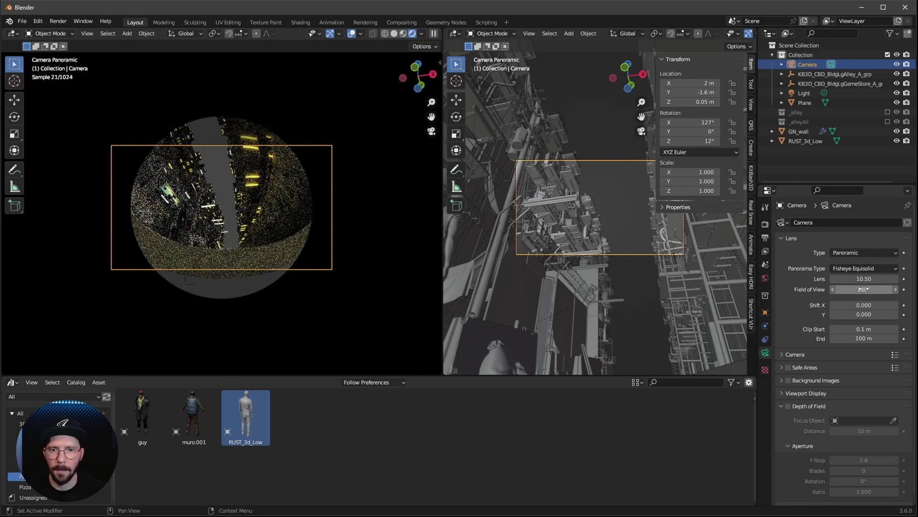
# Set the fisheye lens to 15 mm and the viewport passepartout to 1.000
pyautogui.click(862, 279)
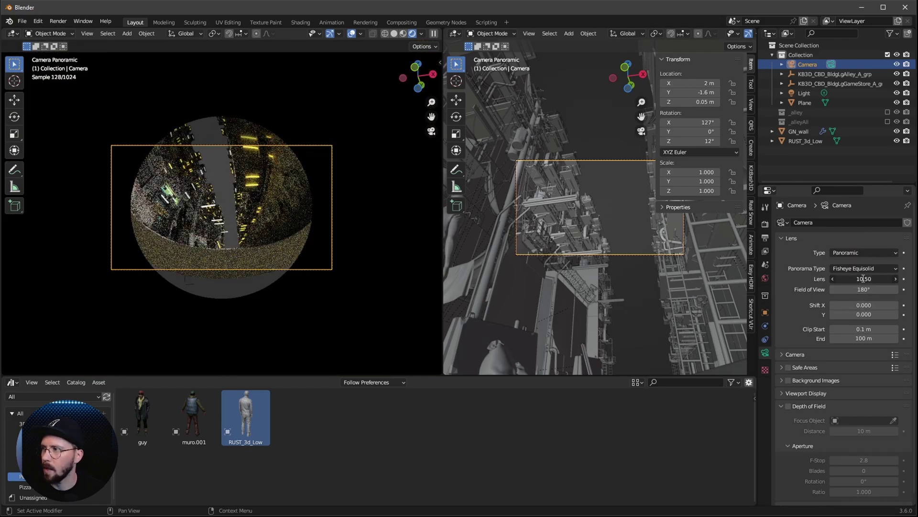
pyautogui.write('15')
pyautogui.press('Return')
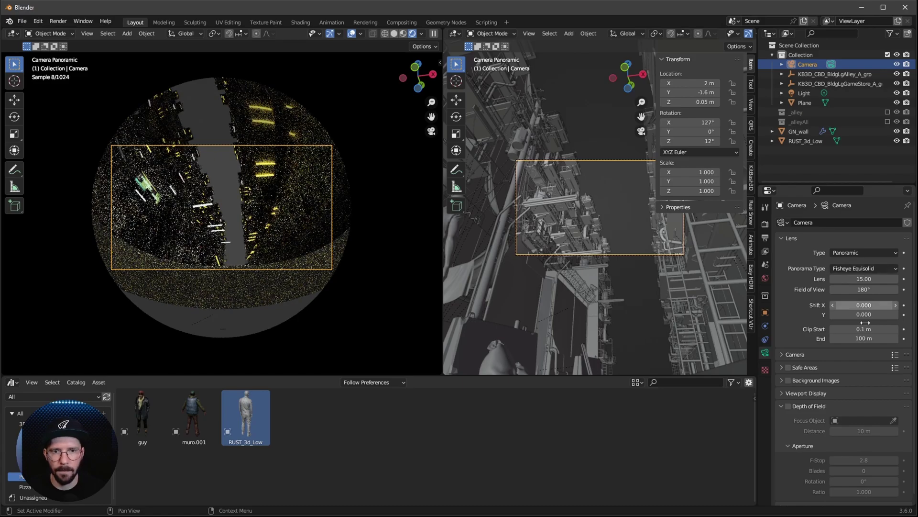
pyautogui.click(781, 393)
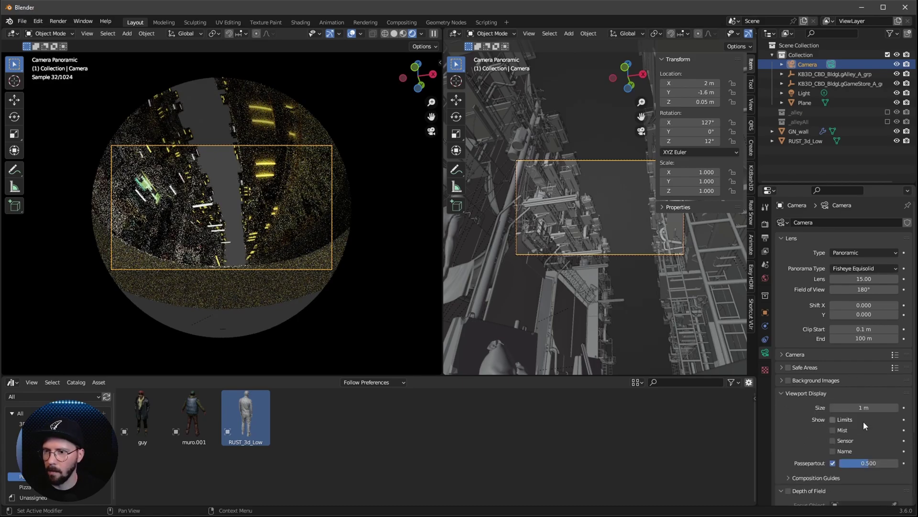
pyautogui.moveTo(861, 463); pyautogui.dragTo(899, 462)
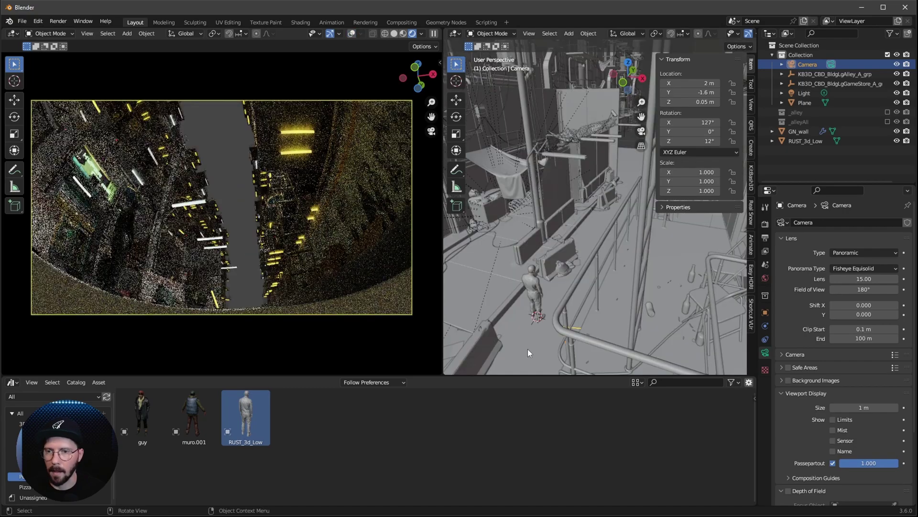
# Select the ground Plane and turn the enlarged bottom area into the Shader Editor
pyautogui.click(527, 348)
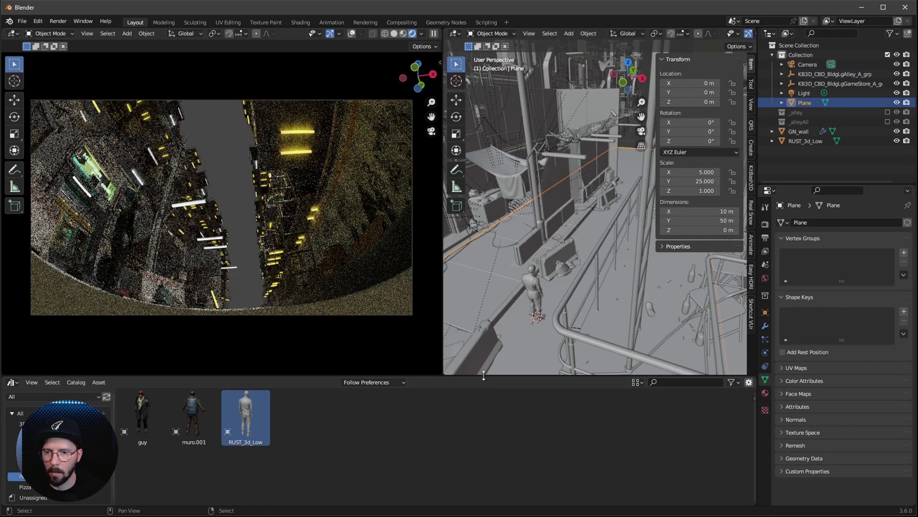
pyautogui.moveTo(481, 378); pyautogui.dragTo(490, 299)
pyautogui.click(11, 305)
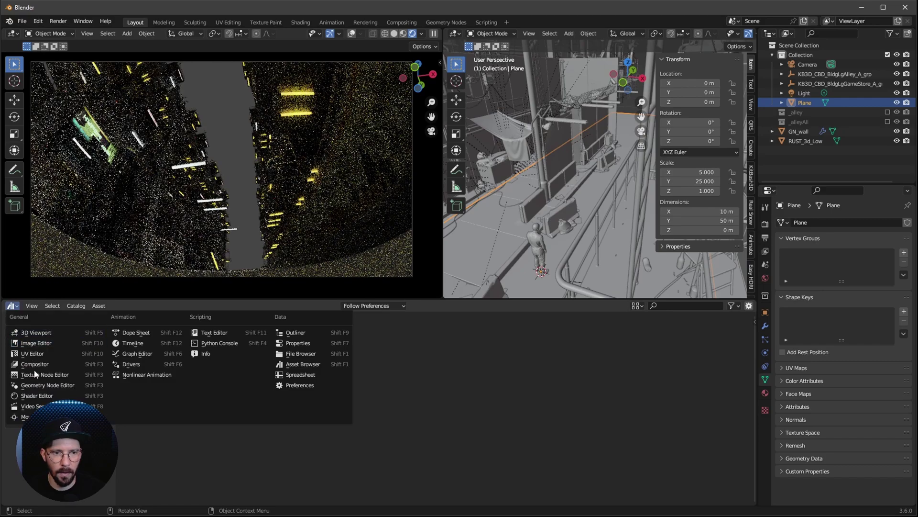
pyautogui.click(43, 397)
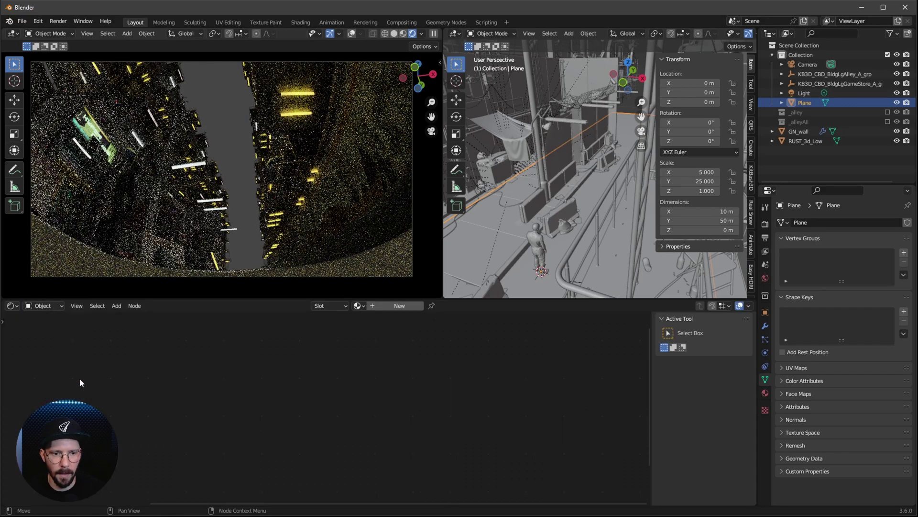
# Give the plane a new material named M_asphalt and frame its nodes
pyautogui.click(398, 306)
pyautogui.doubleClick(378, 305)
pyautogui.write('M_asphalt')
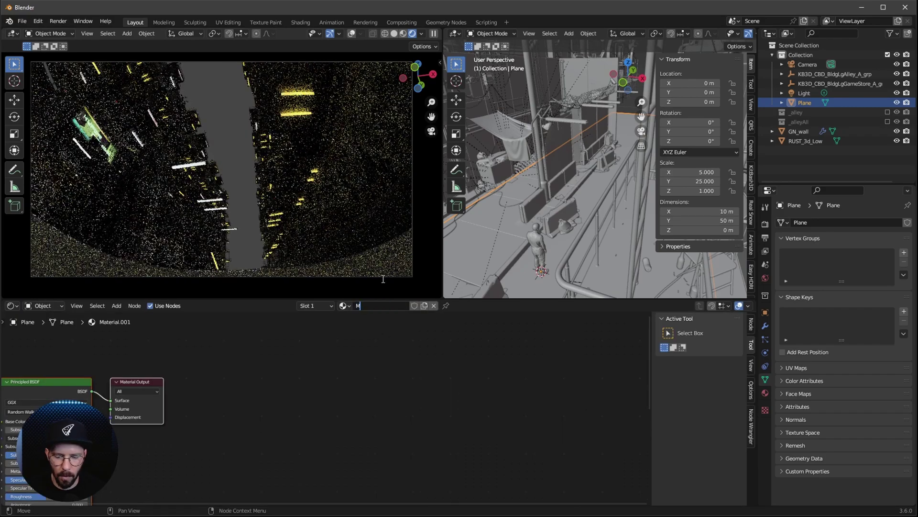
pyautogui.press('Return')
pyautogui.press('Home')
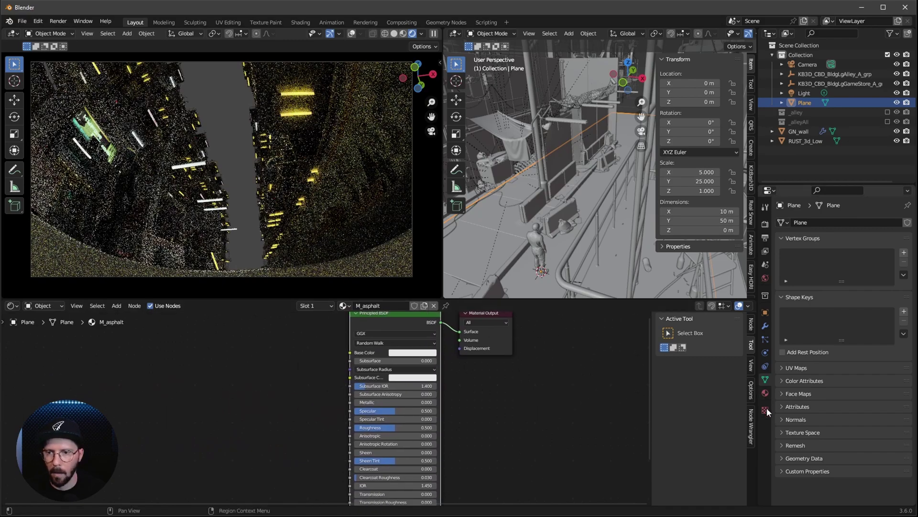
# Find Node Wrangler in the add-on preferences by searching 'wra', then pan back to the material nodes
pyautogui.click(751, 430)
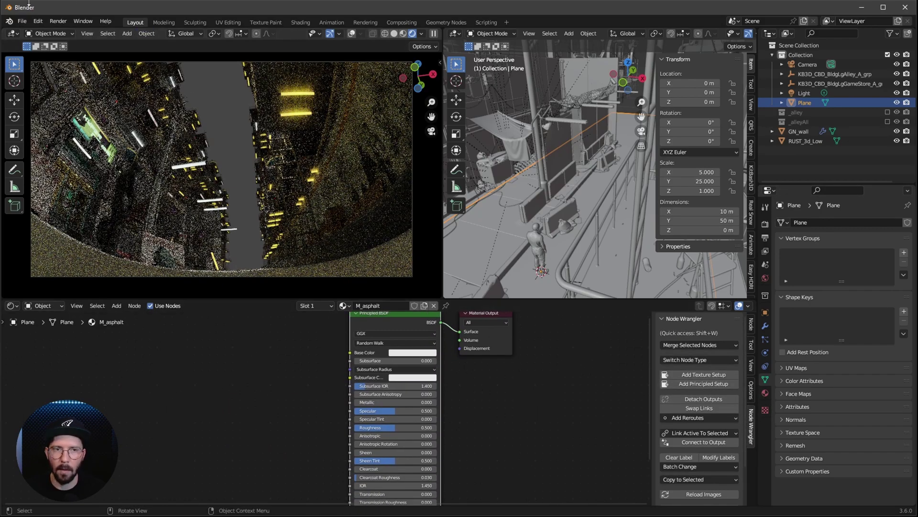
pyautogui.click(38, 22)
pyautogui.click(48, 146)
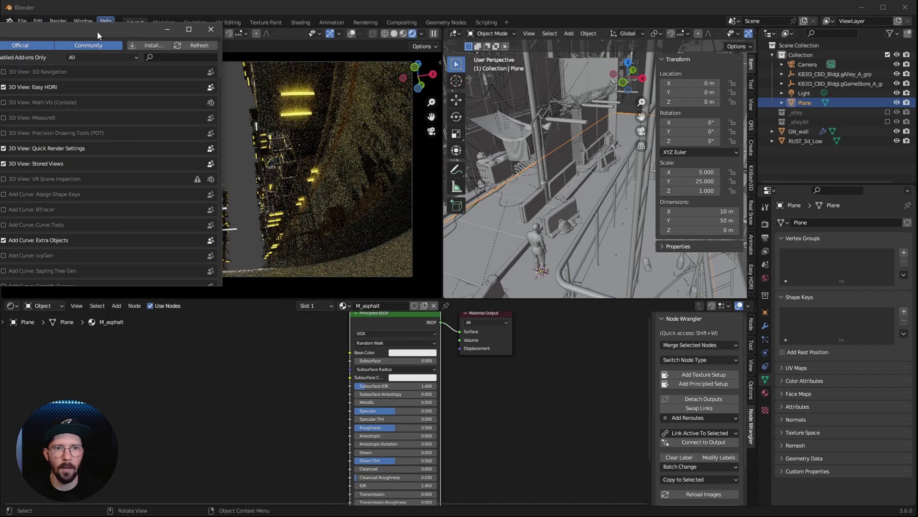
pyautogui.click(333, 55)
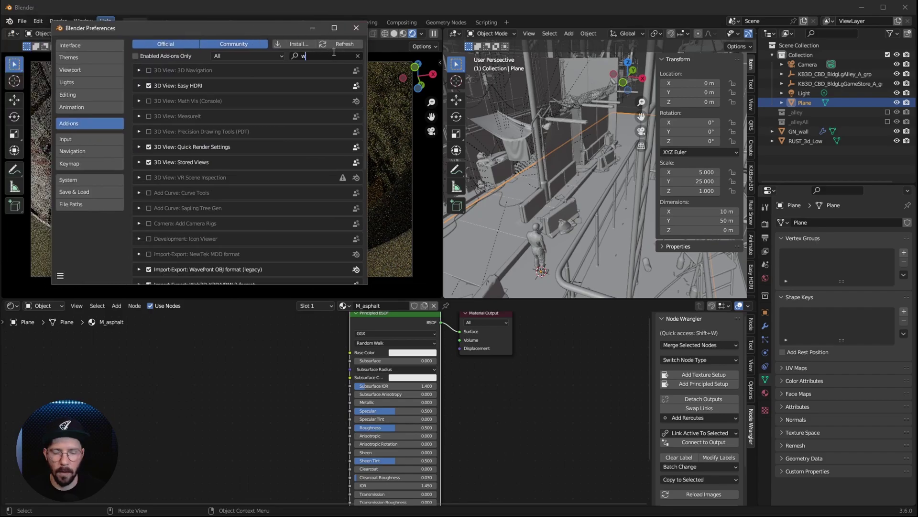
pyautogui.write('wt')
pyautogui.press('BackSpace')
pyautogui.write('ra')
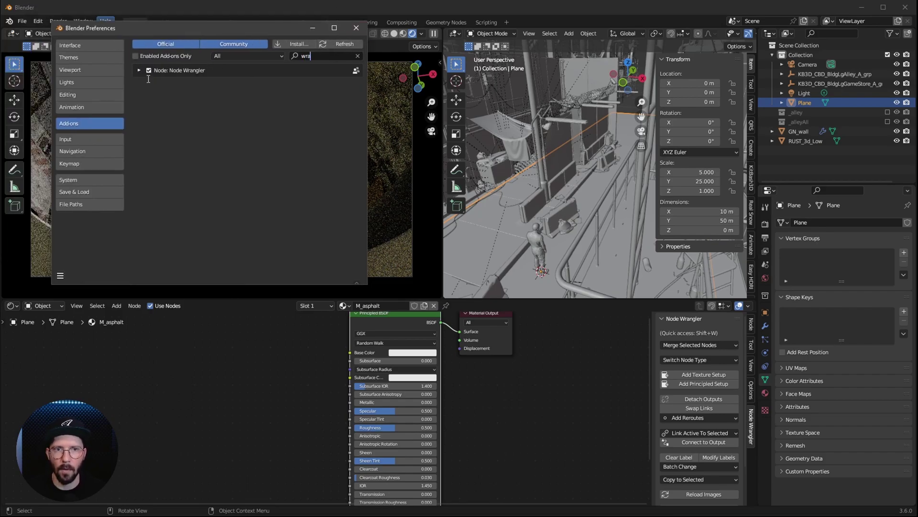
pyautogui.click(356, 27)
pyautogui.moveTo(396, 317); pyautogui.dragTo(475, 343, button='middle')
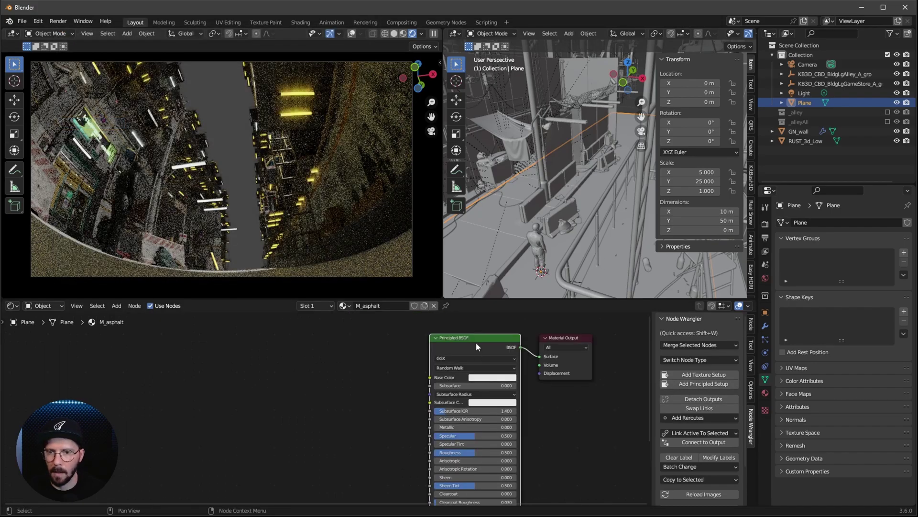
# Build the asphalt material from the Asphalt010_4K-JPG NormalGL, Opacity, Roughness and Color textures with Principled Texture Setup
pyautogui.click(708, 384)
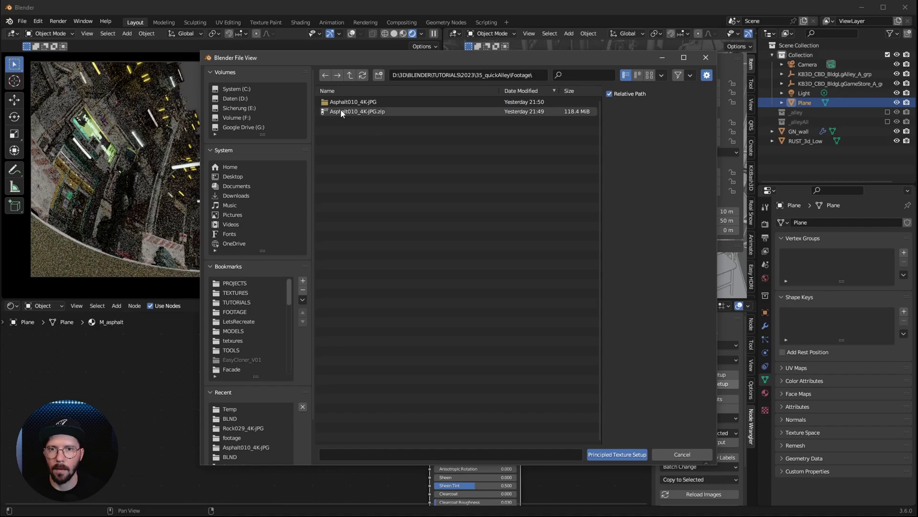
pyautogui.doubleClick(353, 103)
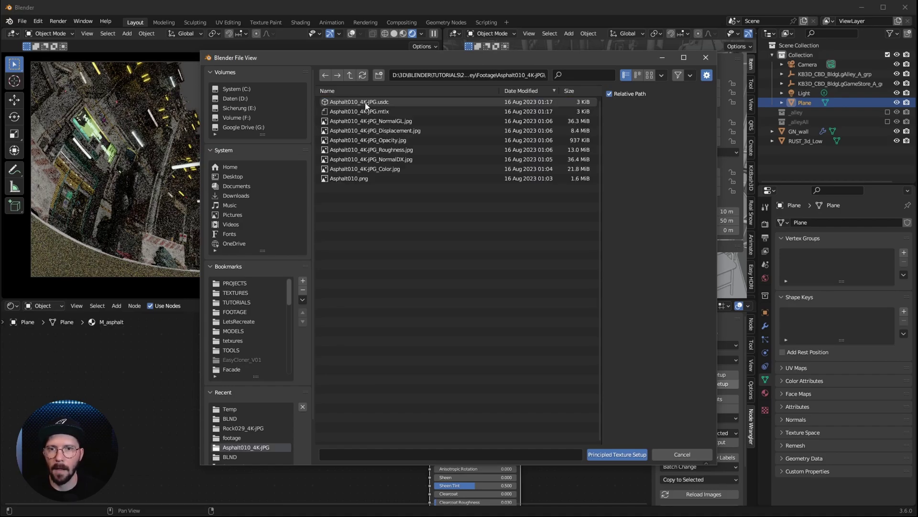
pyautogui.click(650, 76)
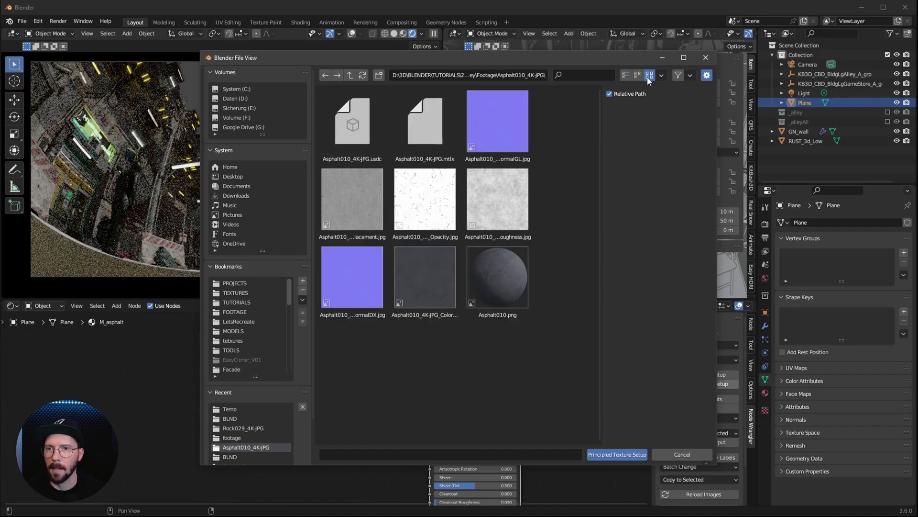
pyautogui.click(507, 143)
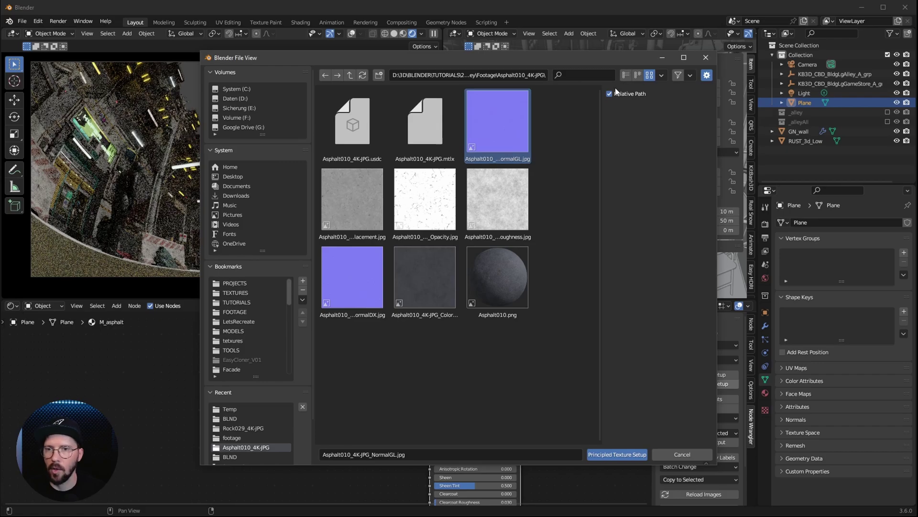
pyautogui.keyDown('ctrl'); pyautogui.click(424, 206); pyautogui.keyUp('ctrl')
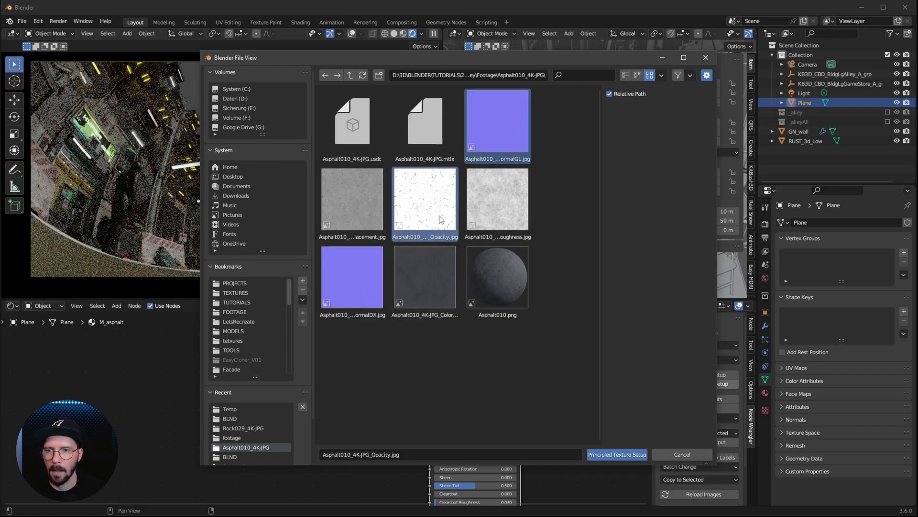
pyautogui.keyDown('ctrl'); pyautogui.click(494, 210); pyautogui.keyUp('ctrl')
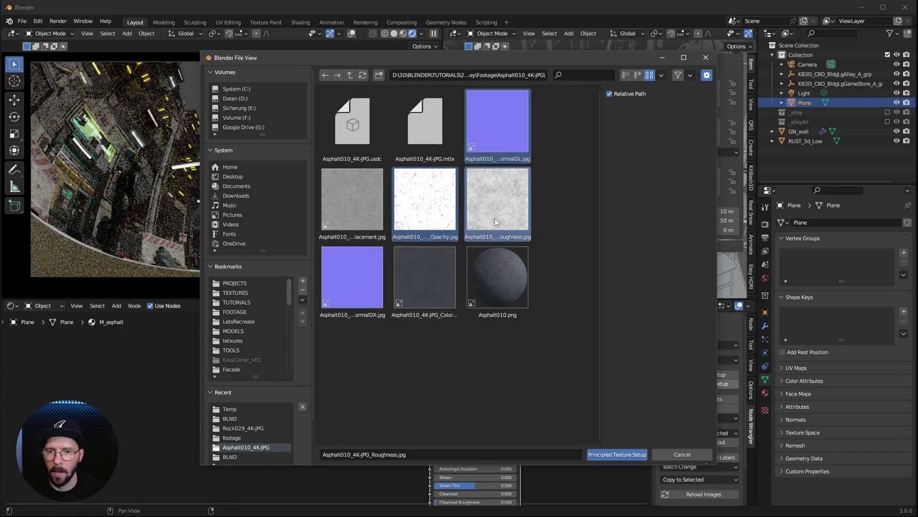
pyautogui.keyDown('ctrl'); pyautogui.click(427, 295); pyautogui.keyUp('ctrl')
pyautogui.click(617, 455)
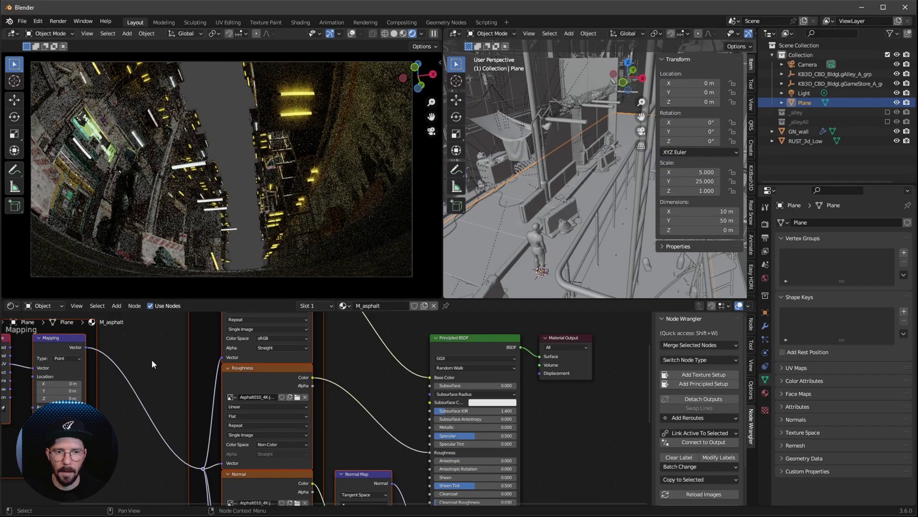
pyautogui.keyDown('ctrl'); pyautogui.hscroll(-6, 241, 393); pyautogui.keyUp('ctrl')
pyautogui.scroll(3, 242, 393)
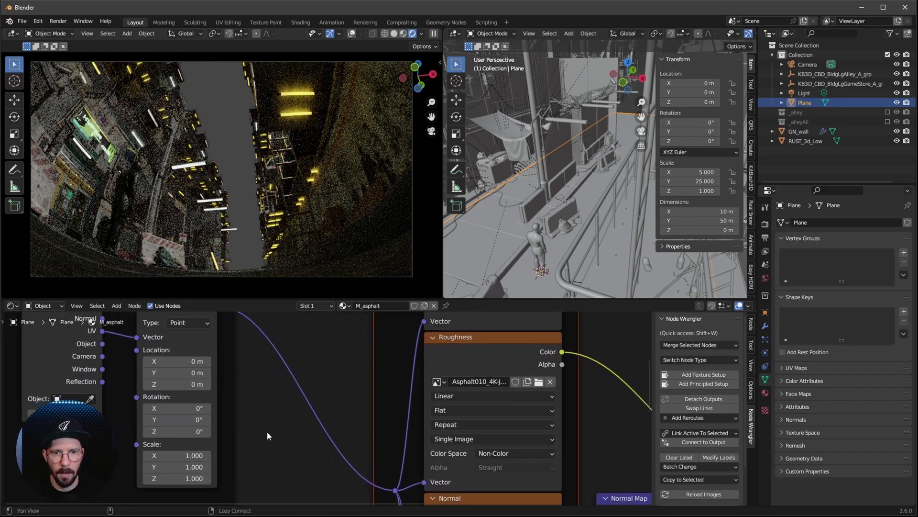
pyautogui.keyDown('shift'); pyautogui.scroll(-1, 267, 431); pyautogui.keyUp('shift')
# Set the Mapping scale to X 3, Y 6 and edit the Normal Map strength
pyautogui.click(190, 430)
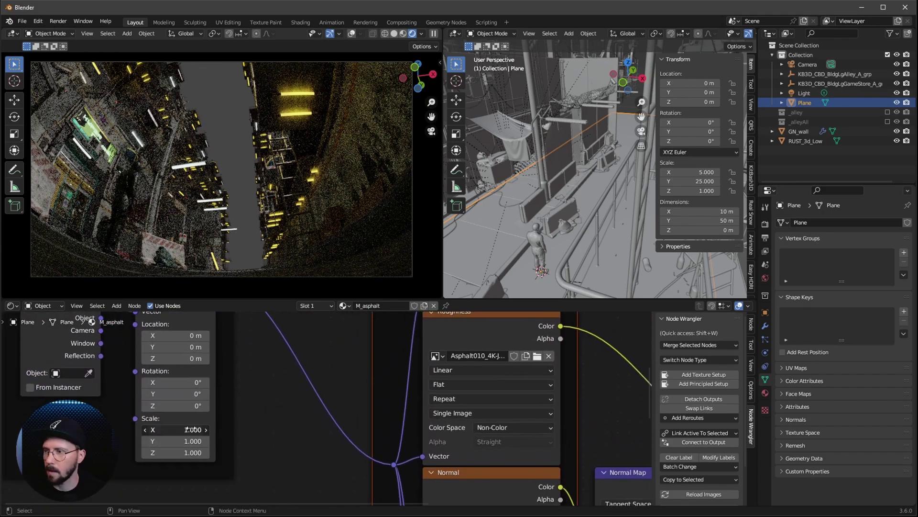
pyautogui.write('3')
pyautogui.press('Tab')
pyautogui.write('6')
pyautogui.press('Return')
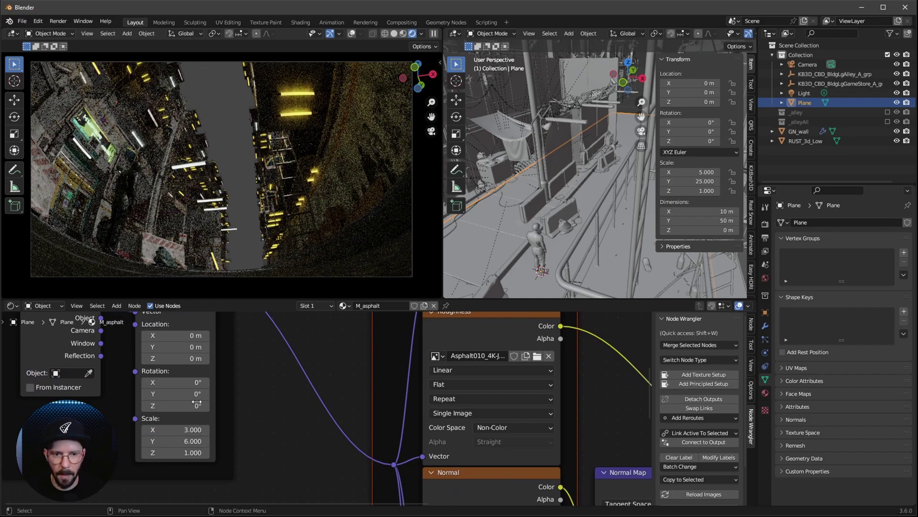
pyautogui.press('Home')
pyautogui.scroll(4, 569, 403)
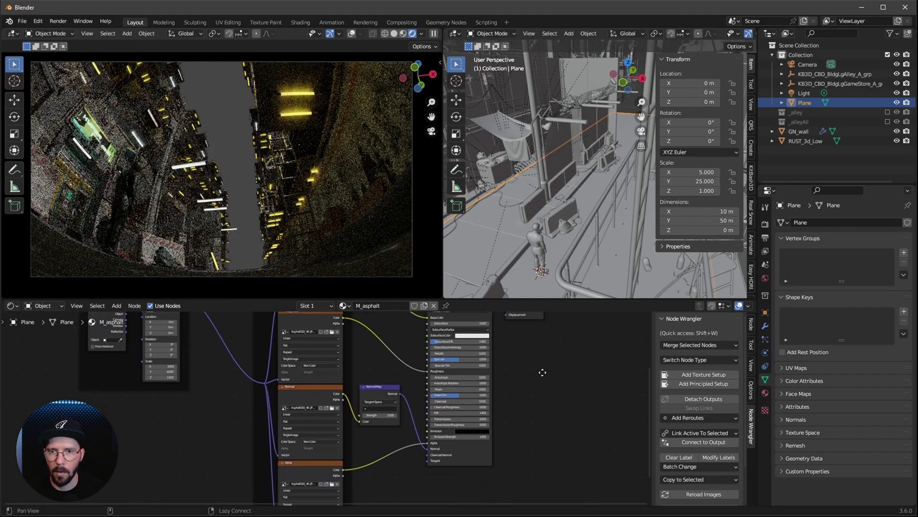
pyautogui.click(407, 419)
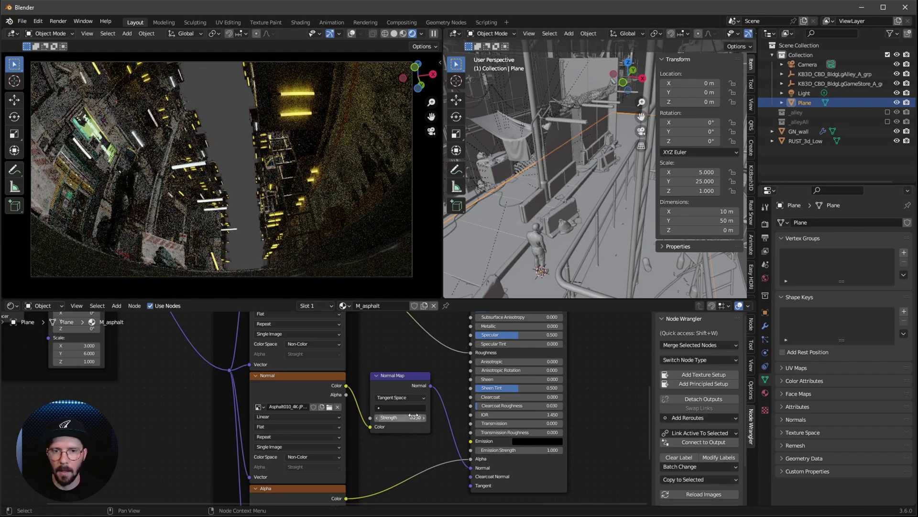
# Insert a Color Ramp into the roughness link and shift its black stop right
pyautogui.moveTo(409, 338); pyautogui.dragTo(354, 388, button='middle')
pyautogui.hotkey('shift', 'a')
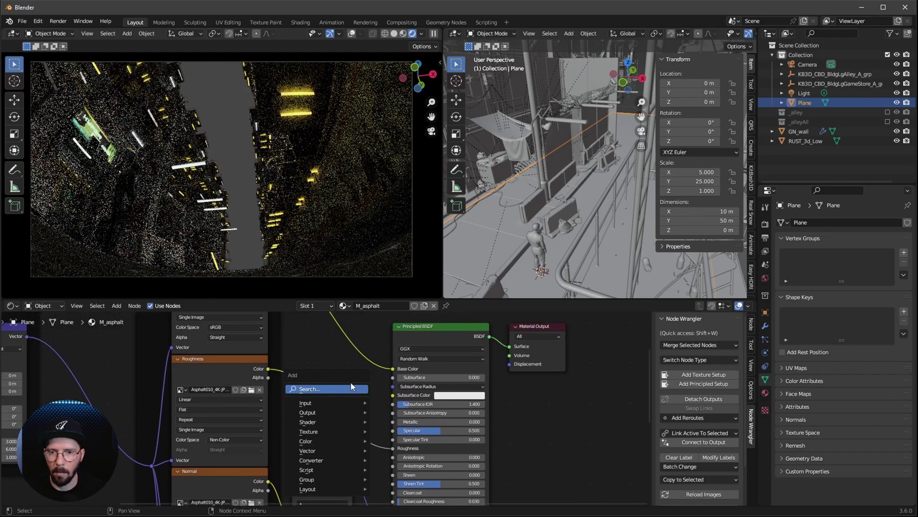
pyautogui.write('color ramp')
pyautogui.press('Return')
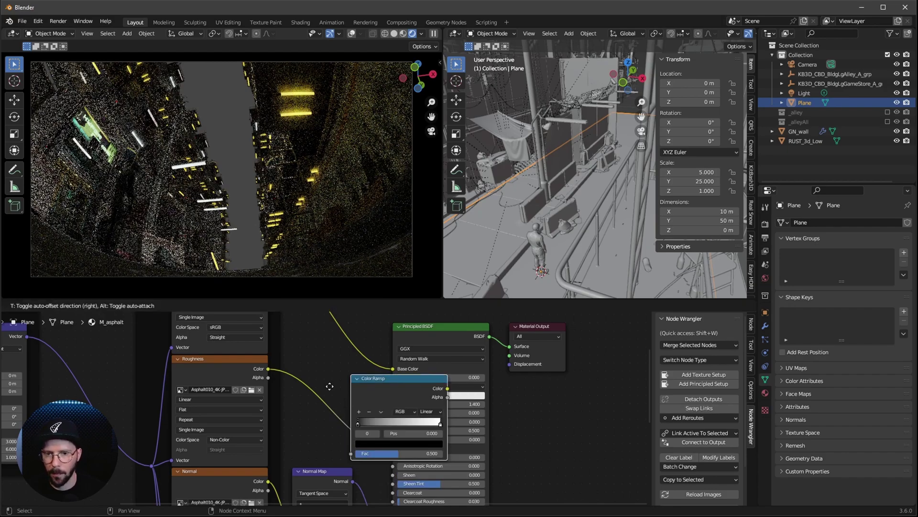
pyautogui.click(284, 369)
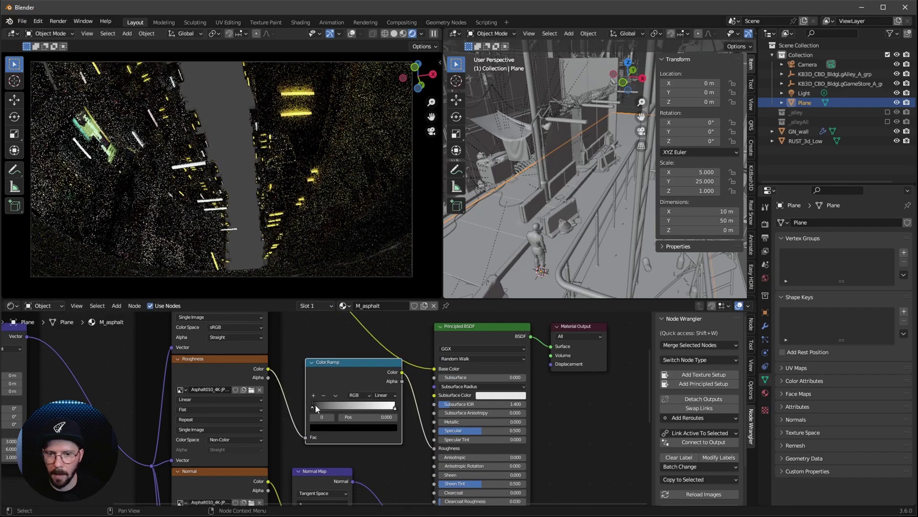
pyautogui.moveTo(316, 407); pyautogui.dragTo(377, 405)
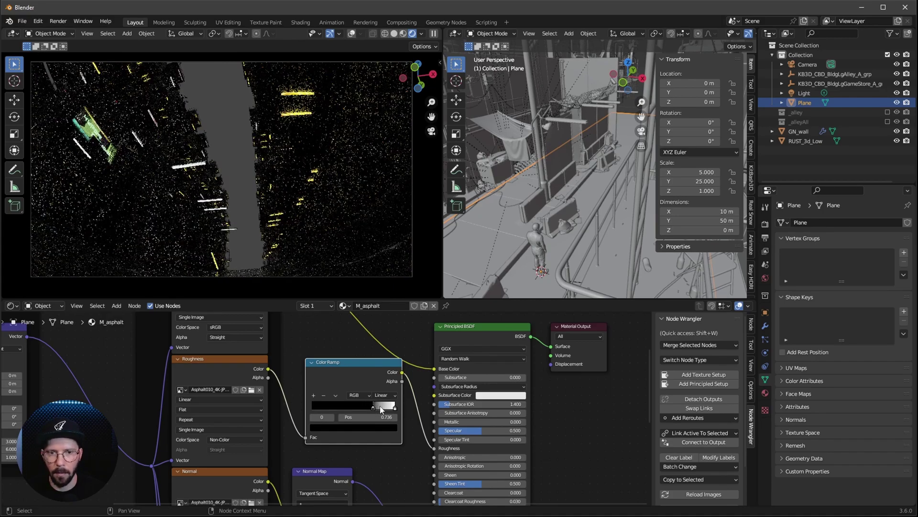
pyautogui.moveTo(303, 262); pyautogui.dragTo(287, 268, button='middle')
pyautogui.scroll(8, 283, 271)
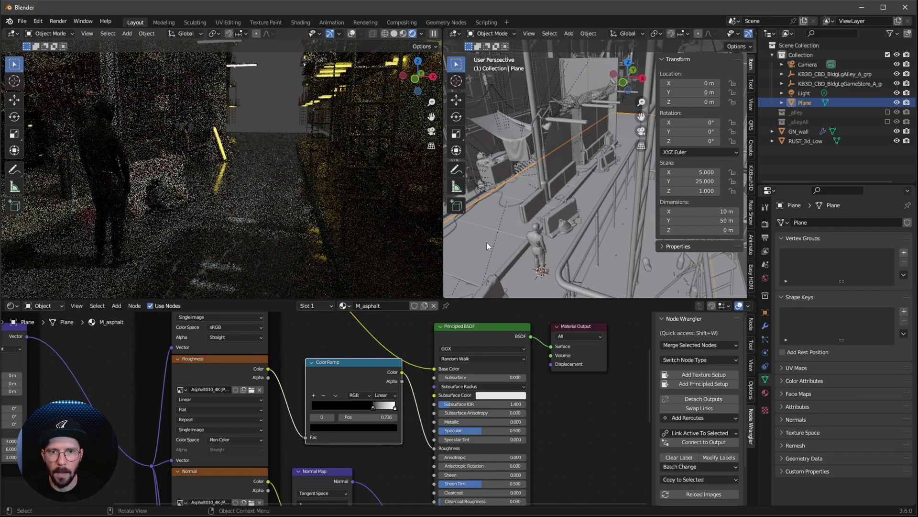
# Search the render settings for 'tree' and disable Light Tree
pyautogui.click(765, 224)
pyautogui.click(823, 191)
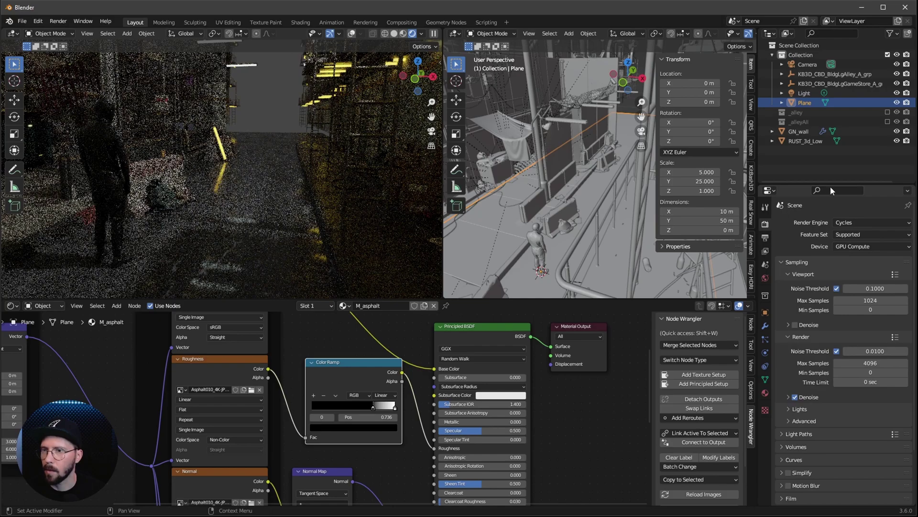
pyautogui.write('tree')
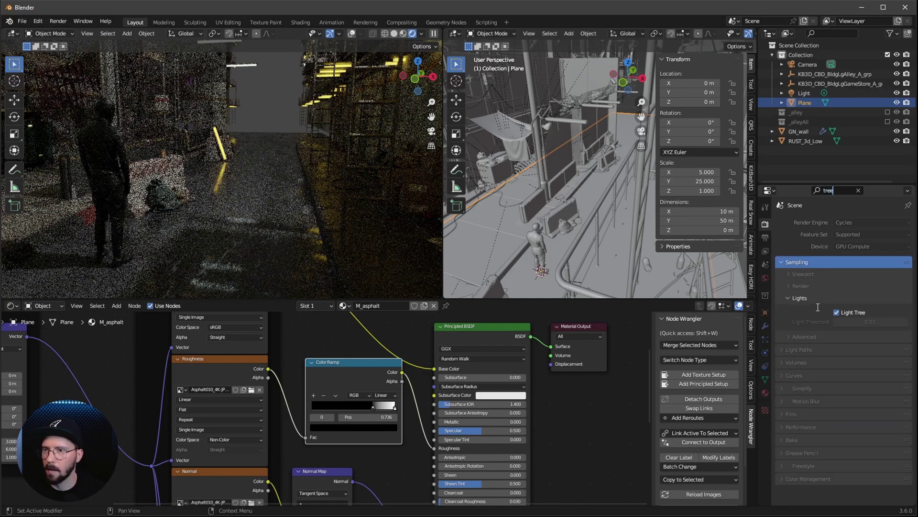
pyautogui.click(836, 313)
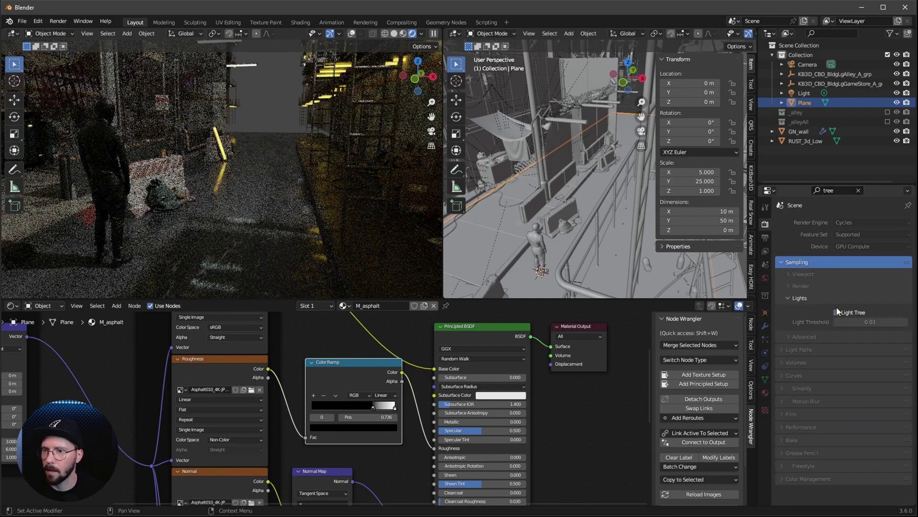
# Return the viewport to camera view and deselect the Plane in the enlarged outliner
pyautogui.moveTo(202, 197); pyautogui.dragTo(234, 225, button='middle')
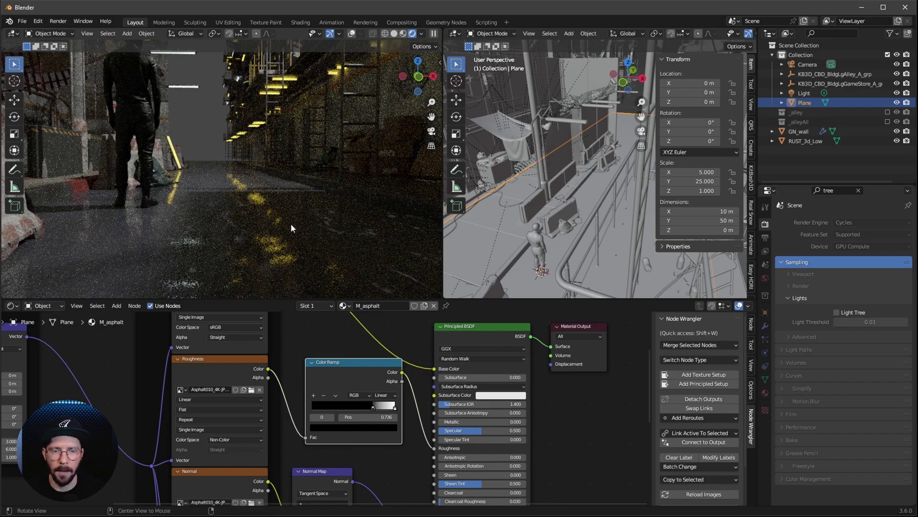
pyautogui.press('KP_0')
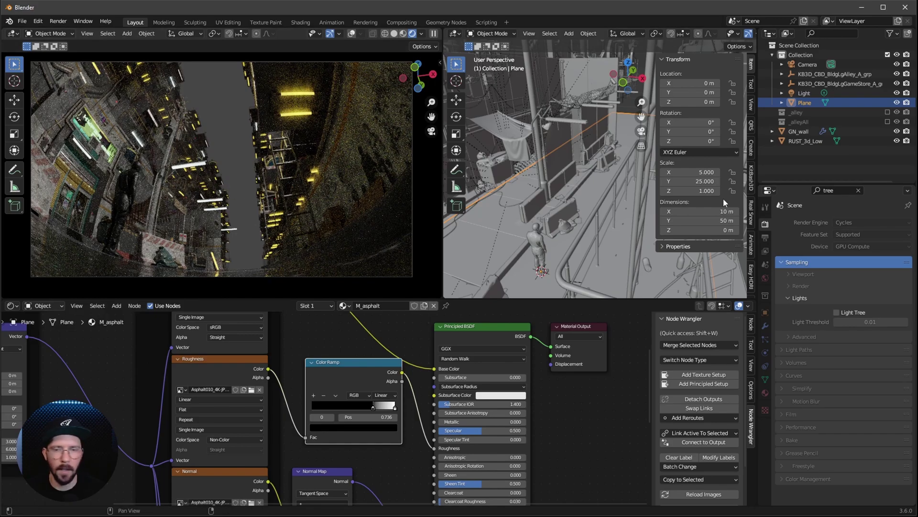
pyautogui.moveTo(793, 183); pyautogui.dragTo(795, 257)
pyautogui.click(804, 194)
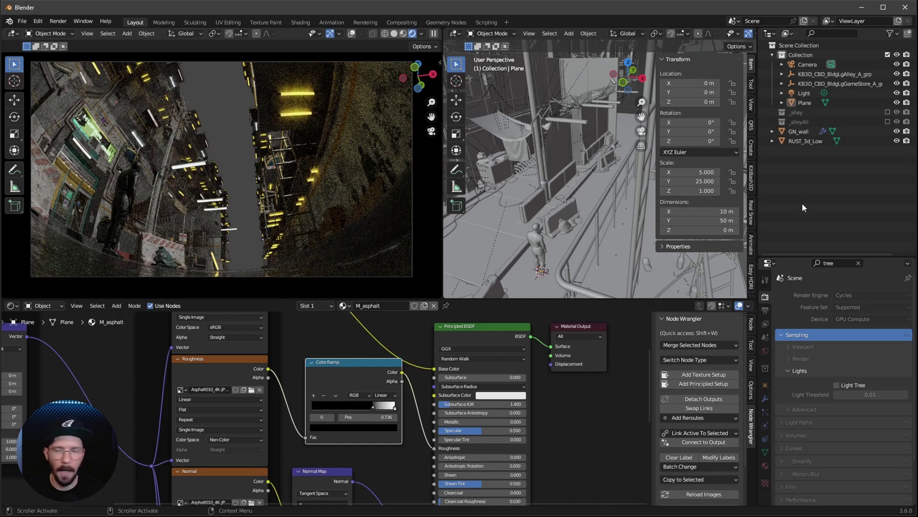
# Add a cube to the scene and rename it FOG
pyautogui.hotkey('shift', 'a')
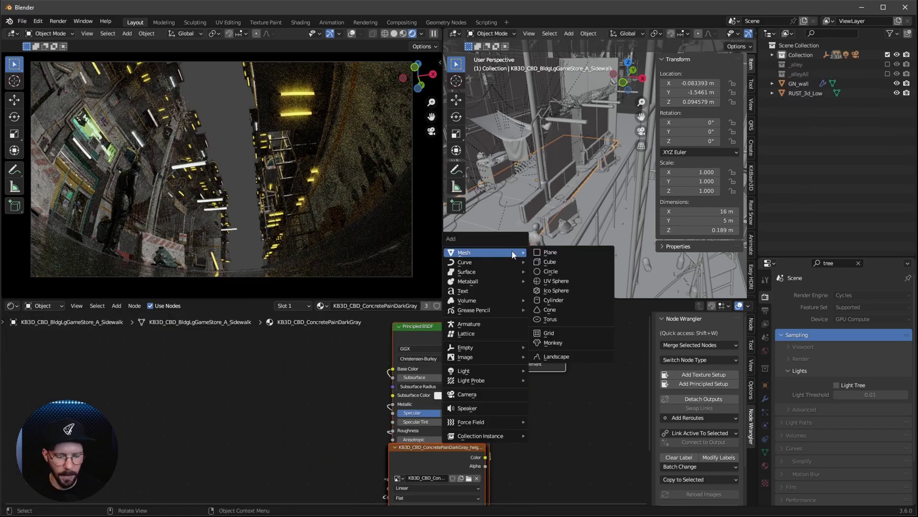
pyautogui.click(553, 264)
pyautogui.click(772, 54)
pyautogui.press('F2')
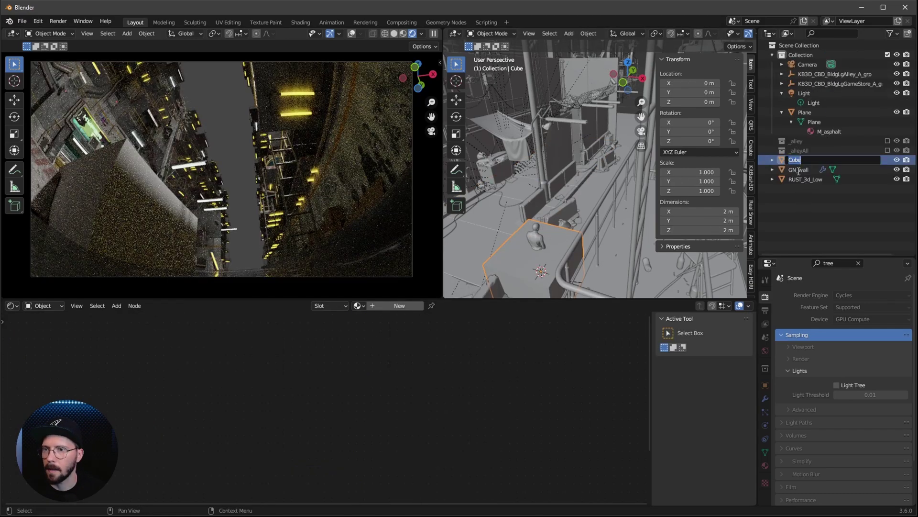
pyautogui.press('Return')
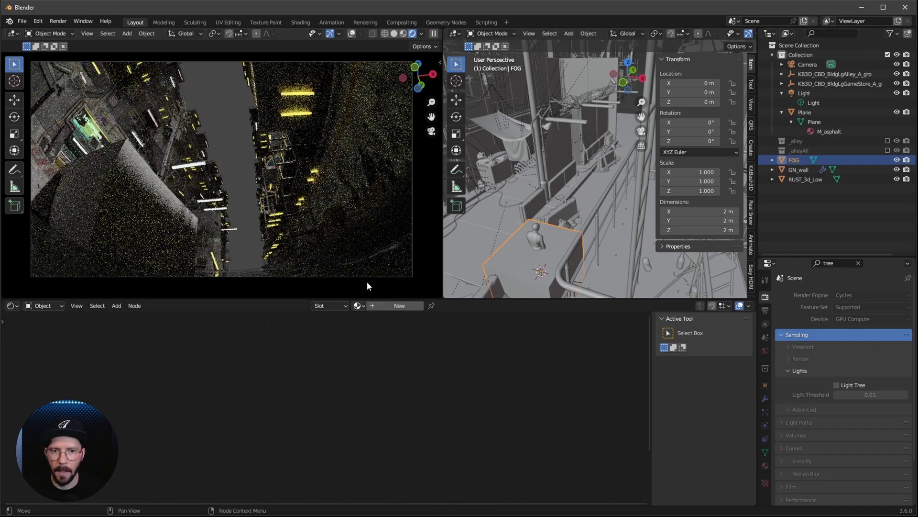
# Give the fog cube a new material named M_fog
pyautogui.click(390, 307)
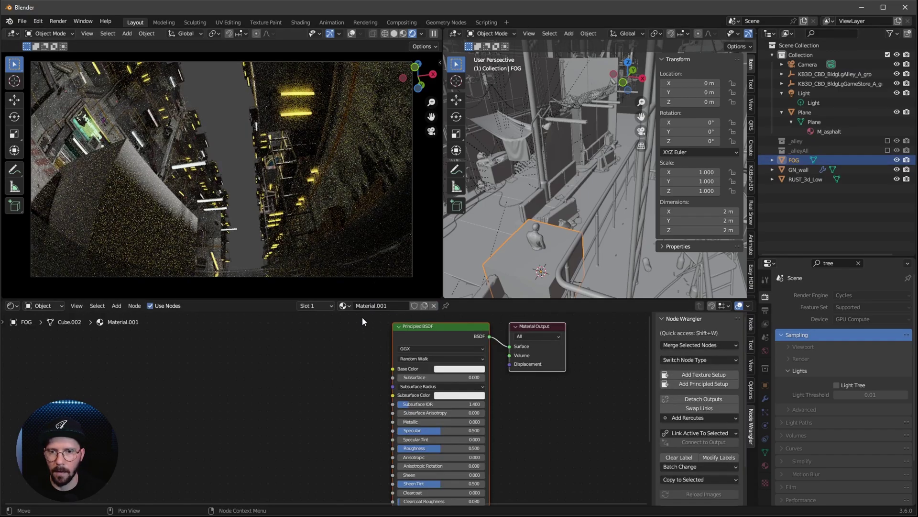
pyautogui.doubleClick(365, 305)
pyautogui.write('M_')
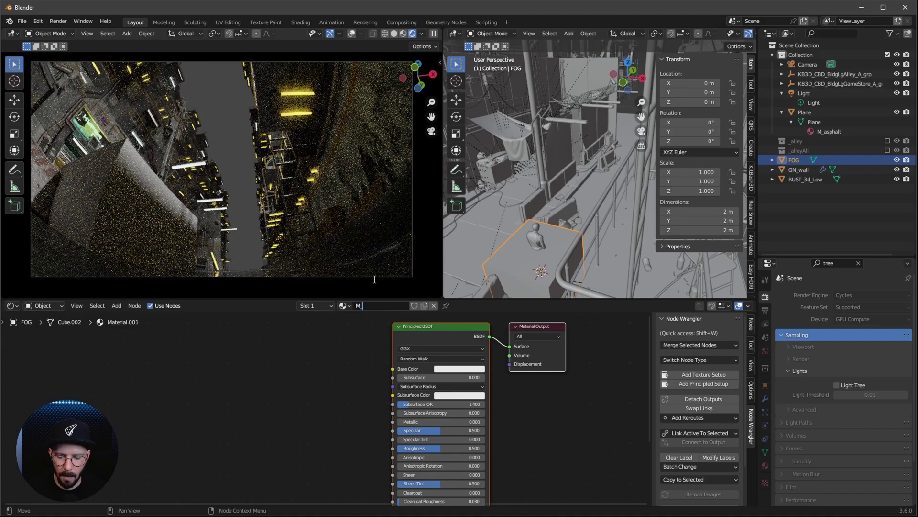
pyautogui.write('fog')
pyautogui.press('Return')
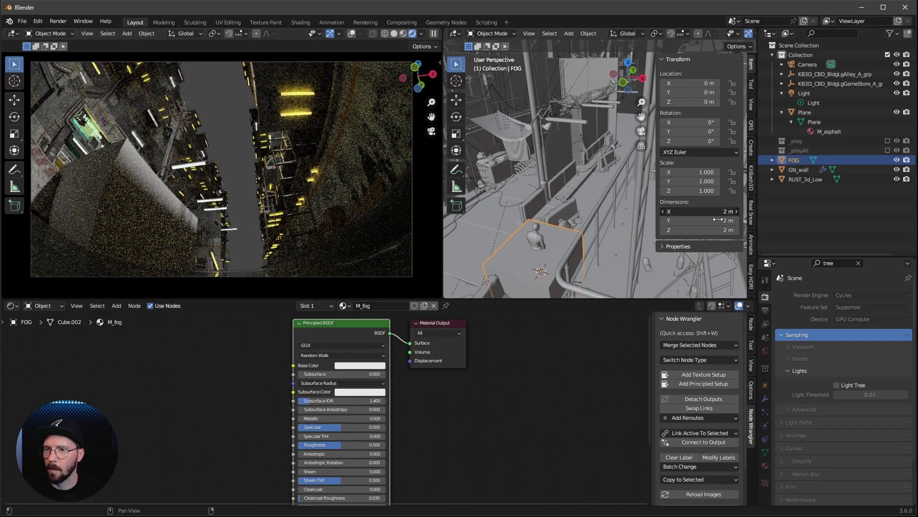
# Size the fog cube to 50 m per side and delete its Principled BSDF node
pyautogui.moveTo(732, 216); pyautogui.dragTo(731, 230)
pyautogui.press('Return')
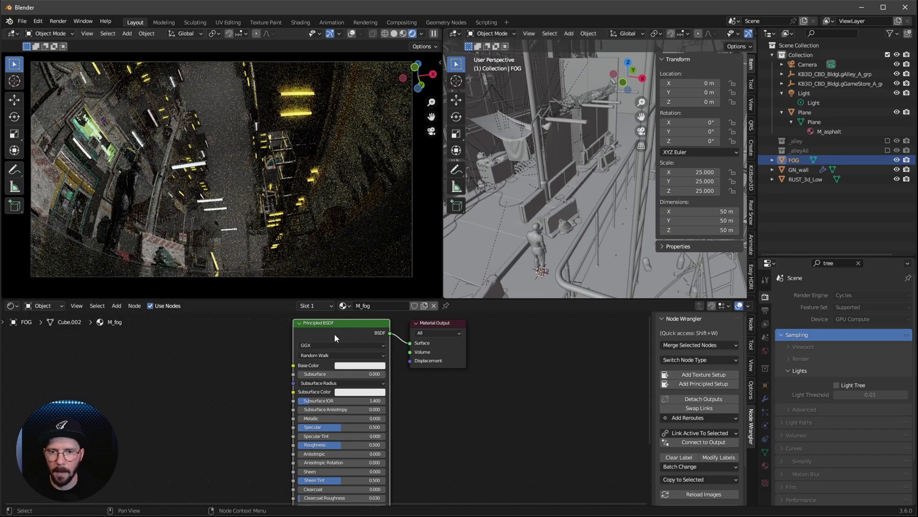
pyautogui.press('x')
pyautogui.hotkey('shift', 'a')
# Add a Volume Scatter node and connect it to the Material Output's Volume input
pyautogui.write('v')
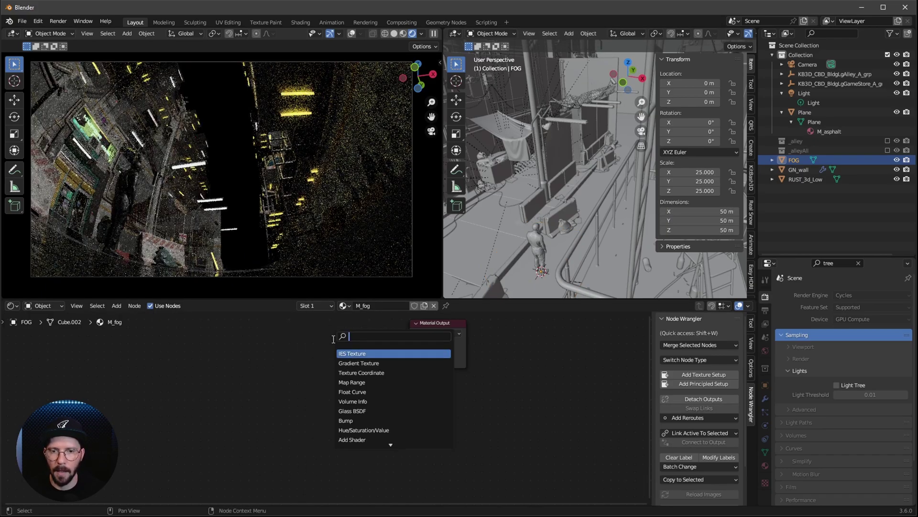
pyautogui.write('ol')
pyautogui.press('Down')
pyautogui.press('Return')
pyautogui.click(329, 354)
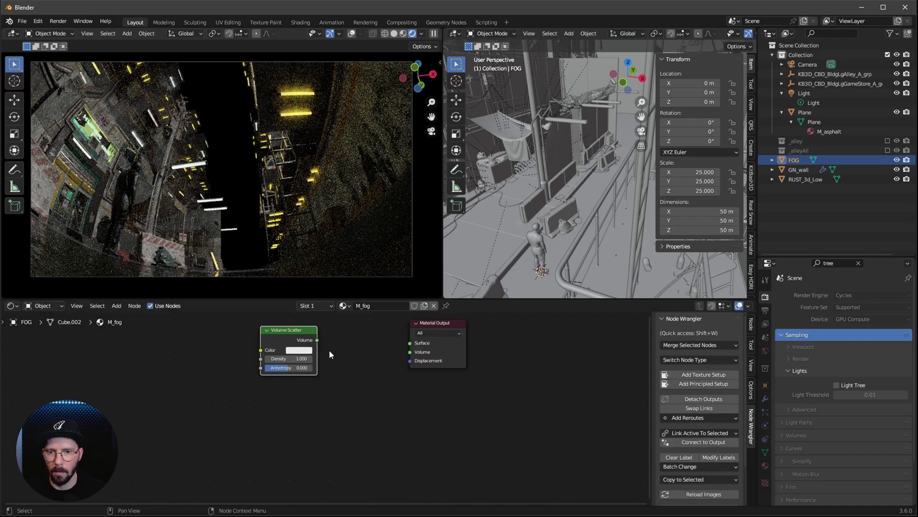
pyautogui.moveTo(317, 340); pyautogui.dragTo(410, 352)
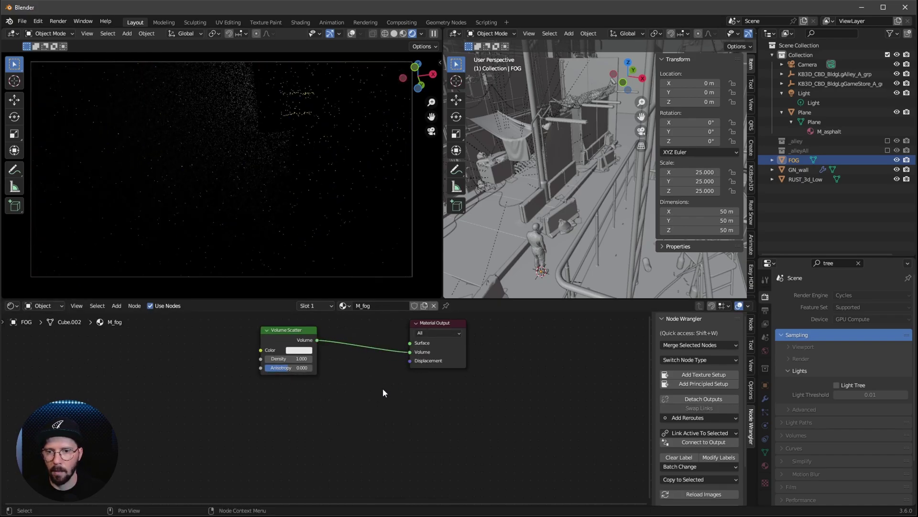
# Set the Volume Scatter density to 0.3 and anisotropy to 0.7
pyautogui.scroll(2, 381, 387)
pyautogui.click(310, 380)
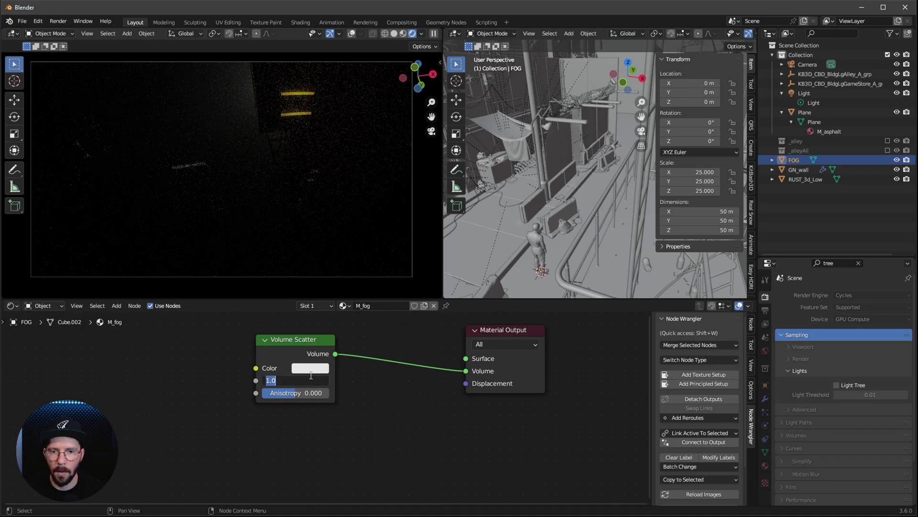
pyautogui.write('.3')
pyautogui.press('Tab')
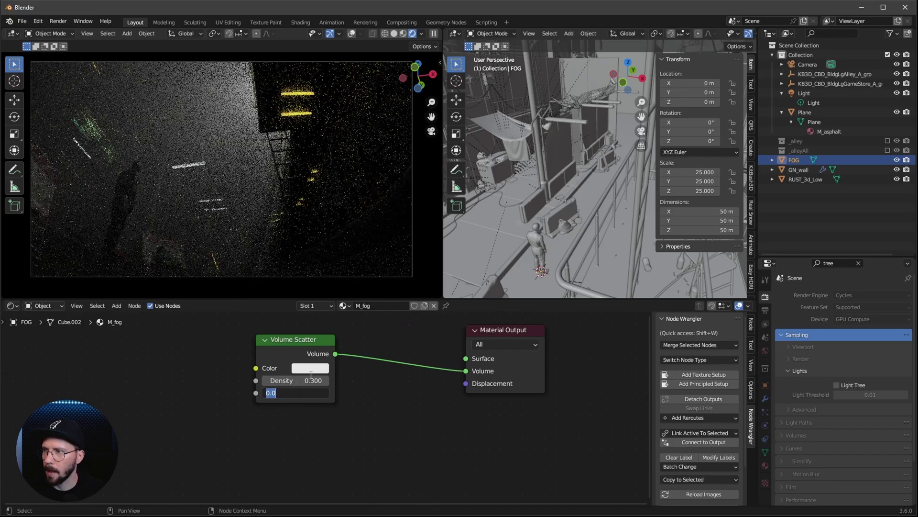
pyautogui.write('.7')
pyautogui.press('Return')
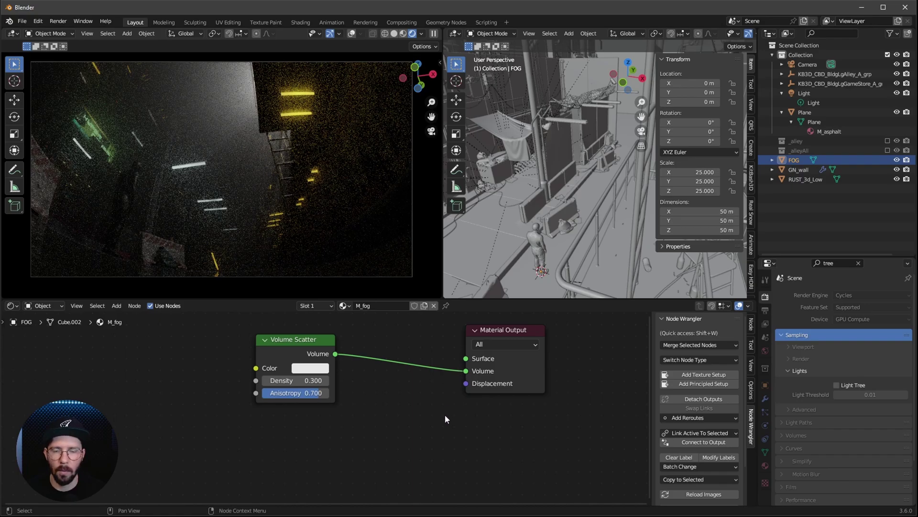
# Tint the fog pink with hex colour C87991
pyautogui.click(310, 367)
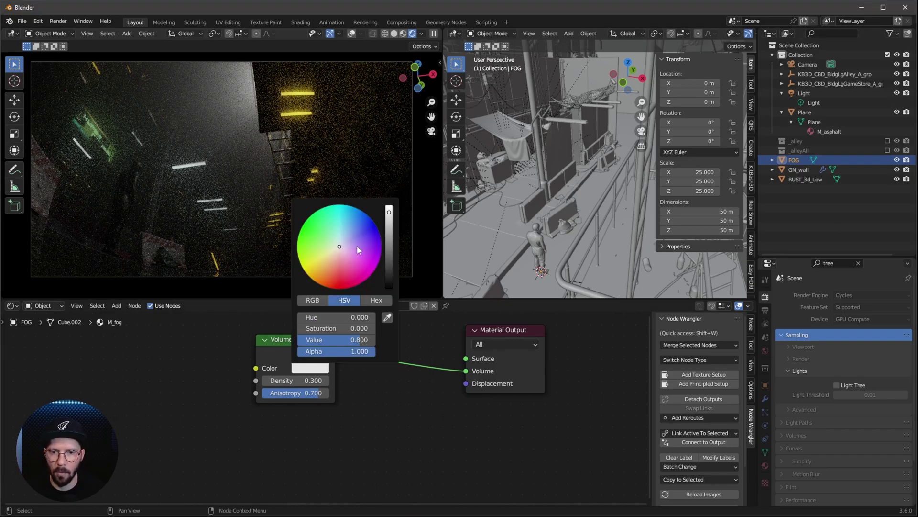
pyautogui.click(347, 258)
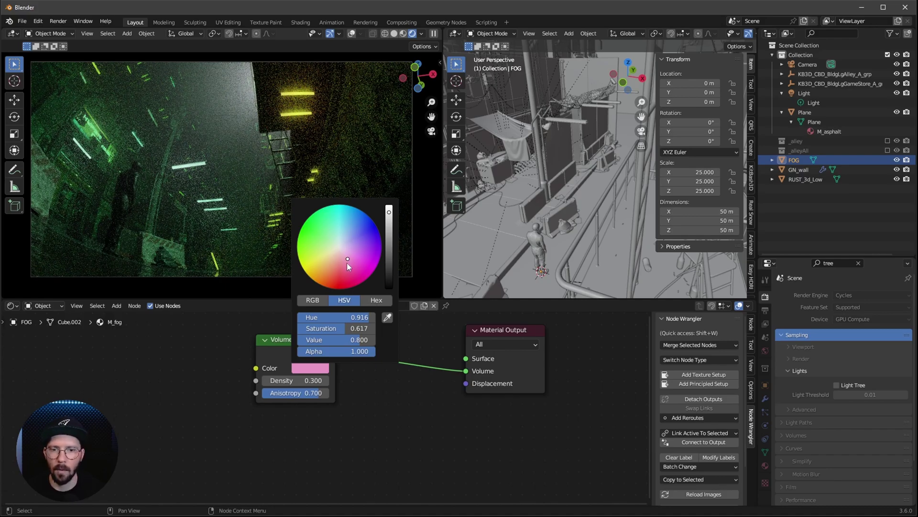
pyautogui.click(308, 369)
pyautogui.click(377, 300)
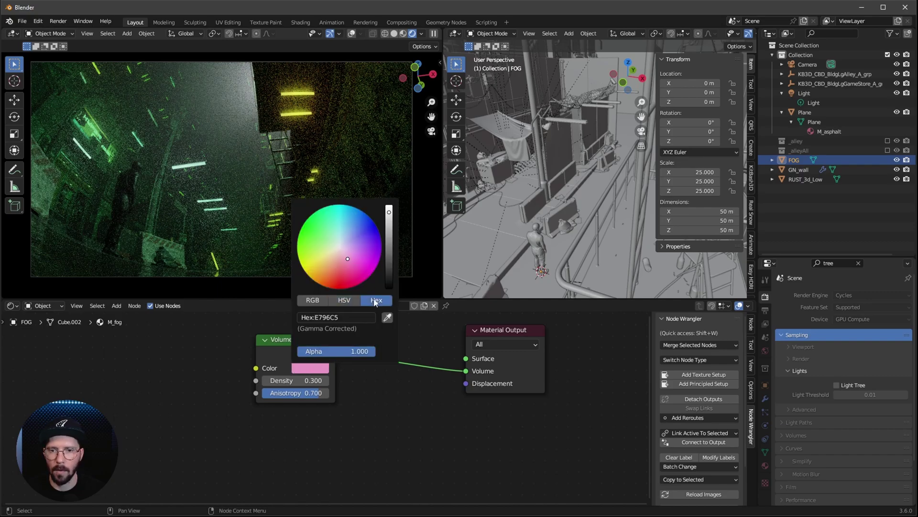
pyautogui.click(344, 316)
pyautogui.write('C87991')
pyautogui.press('Return')
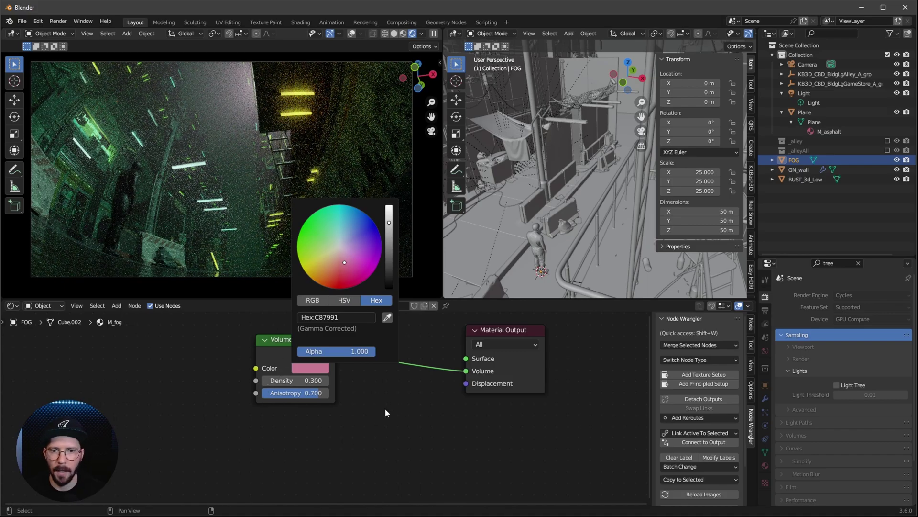
# Select the scene's Light and change its type to Area
pyautogui.click(782, 112)
pyautogui.click(782, 93)
pyautogui.click(805, 93)
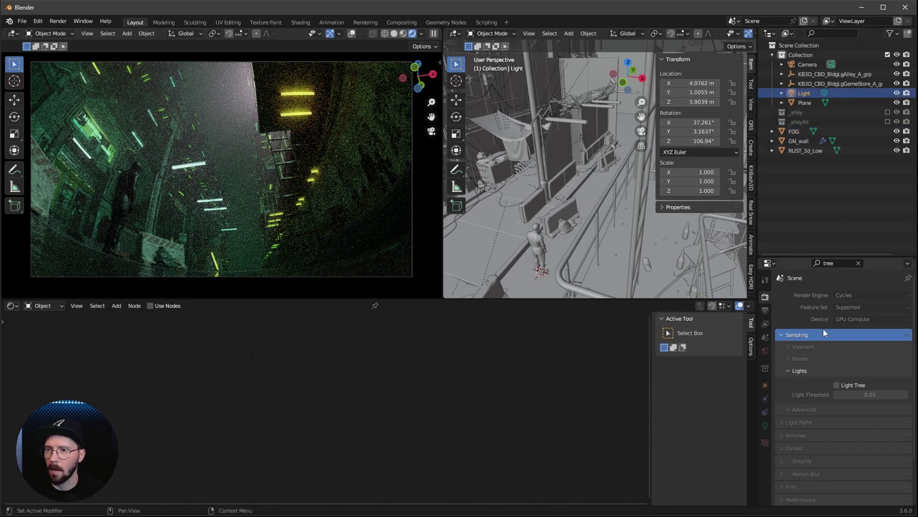
pyautogui.click(858, 263)
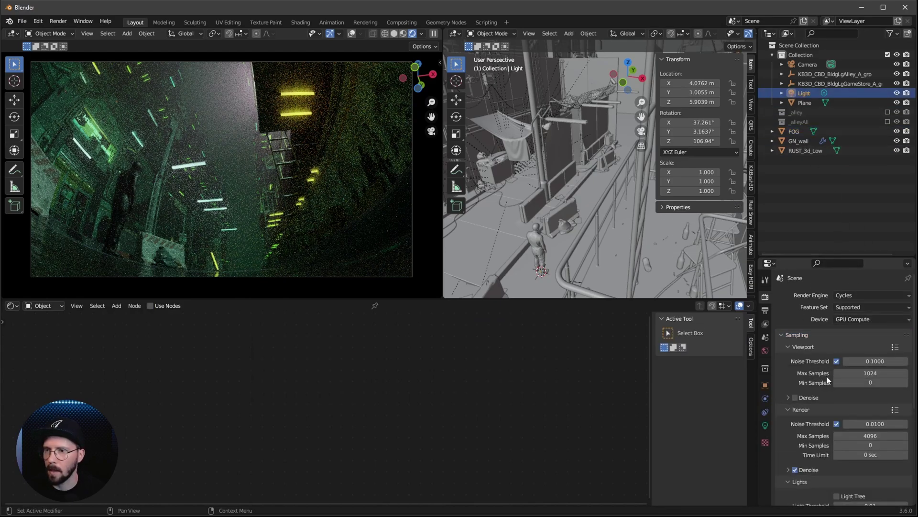
pyautogui.click(766, 426)
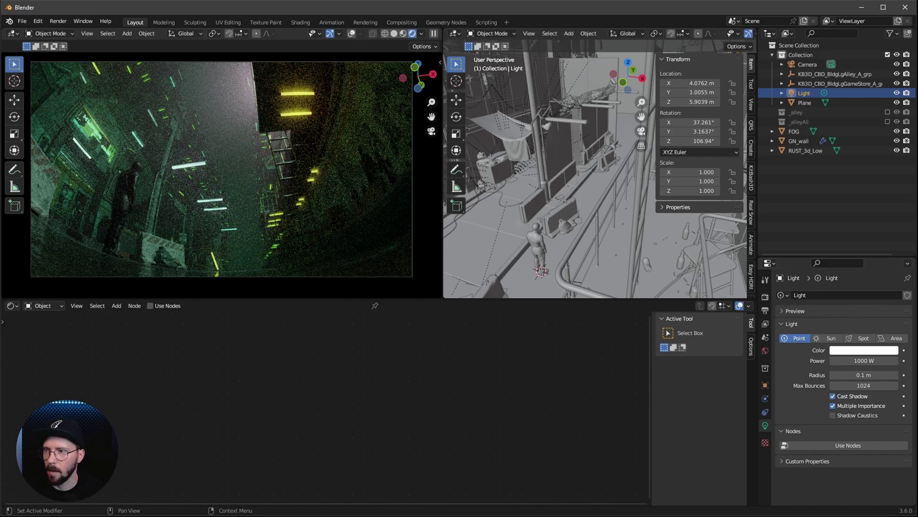
pyautogui.click(892, 338)
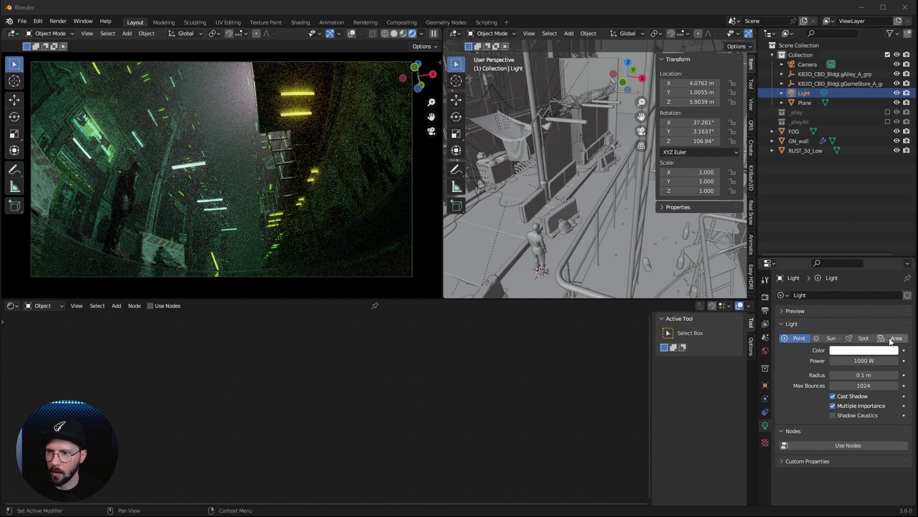
# In a see-through top-down right view, set the area light's power to 20000 W
pyautogui.moveTo(576, 154); pyautogui.dragTo(592, 192, button='middle')
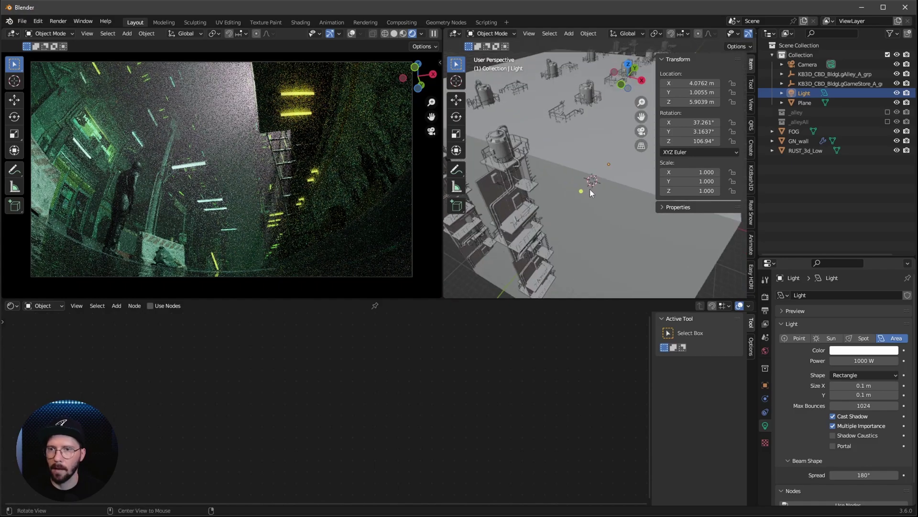
pyautogui.hotkey('alt', 'z')
pyautogui.press('n')
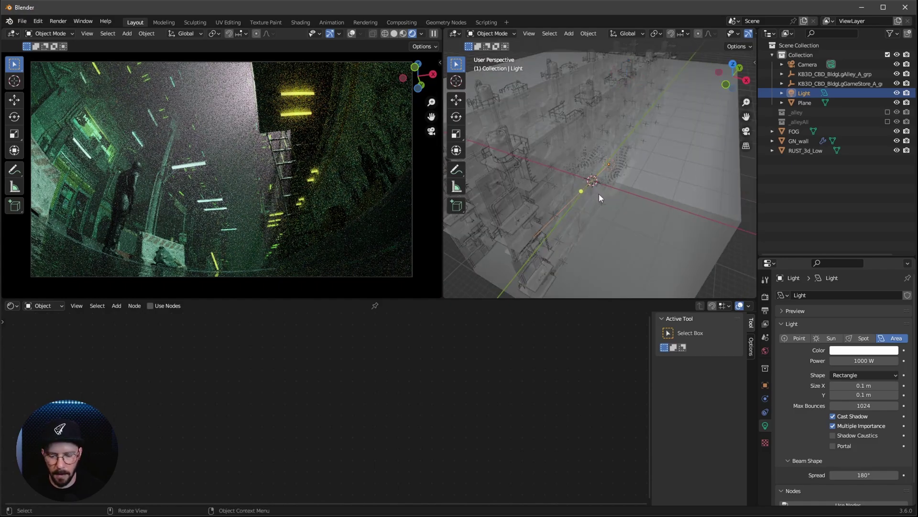
pyautogui.moveTo(601, 191); pyautogui.dragTo(611, 131, button='middle')
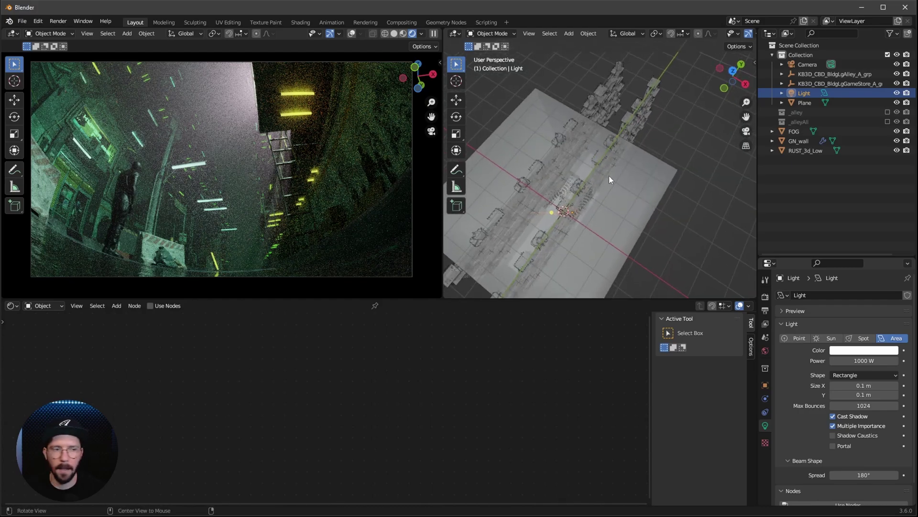
pyautogui.moveTo(609, 176); pyautogui.dragTo(636, 155, button='middle')
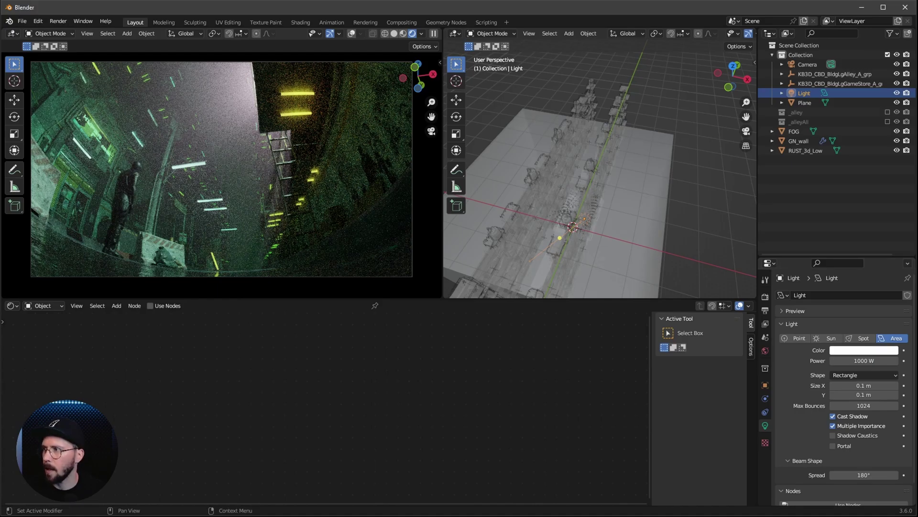
pyautogui.click(869, 360)
pyautogui.write('20')
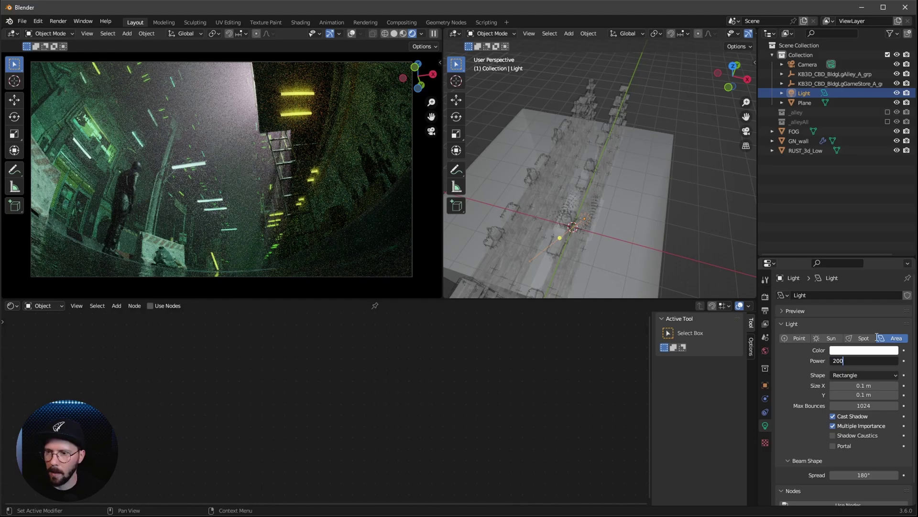
pyautogui.press('Return')
# Move the light to location 0, 53, 18 m
pyautogui.press('n')
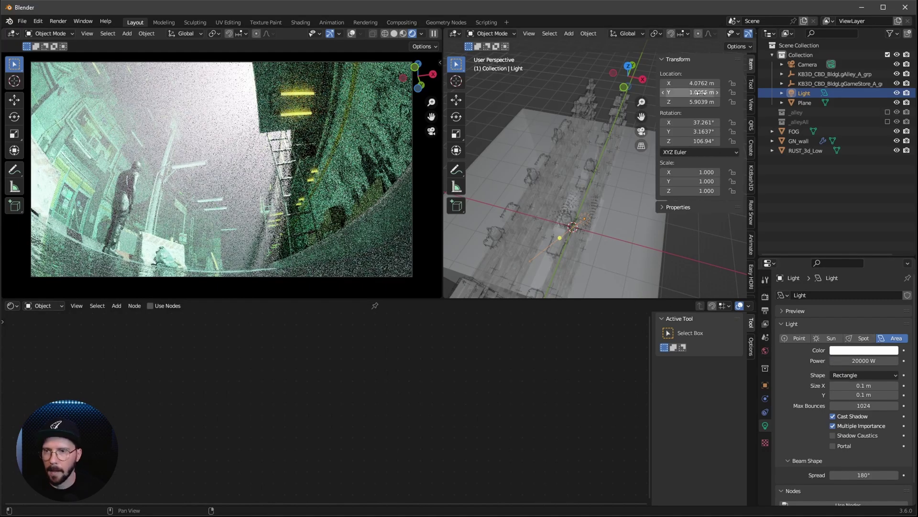
pyautogui.click(698, 82)
pyautogui.write('0')
pyautogui.press('Tab')
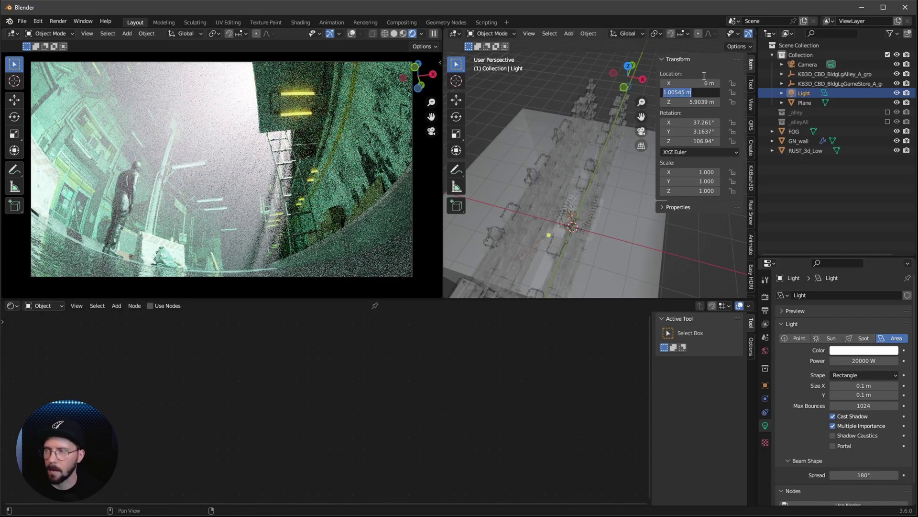
pyautogui.write('53')
pyautogui.press('Tab')
pyautogui.write('18')
pyautogui.press('Tab')
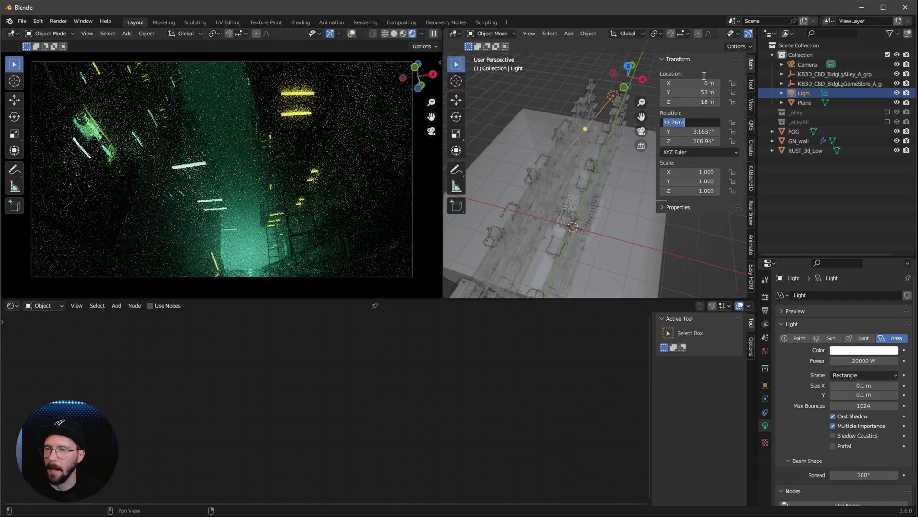
# Rotate the light to -90°, 0°, 0° and deselect it
pyautogui.write('-90')
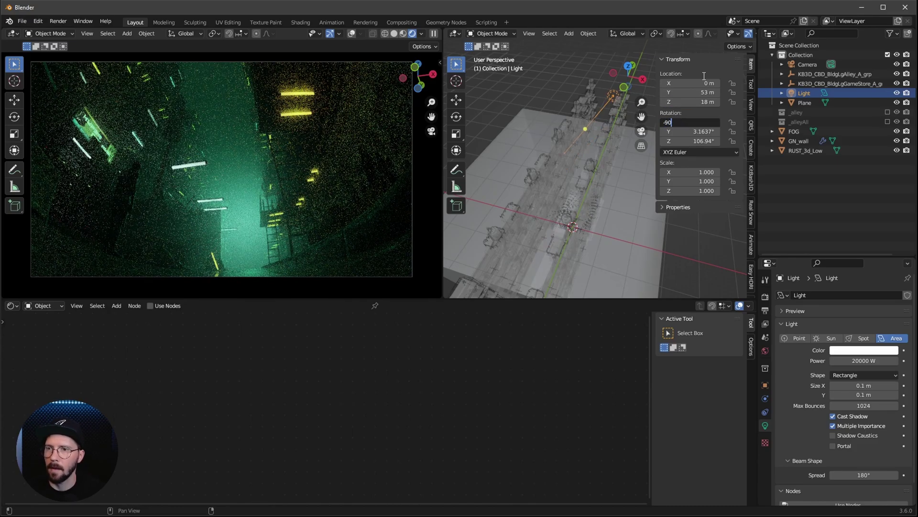
pyautogui.press('Tab')
pyautogui.write('0')
pyautogui.press('Tab')
pyautogui.write('0')
pyautogui.press('Return')
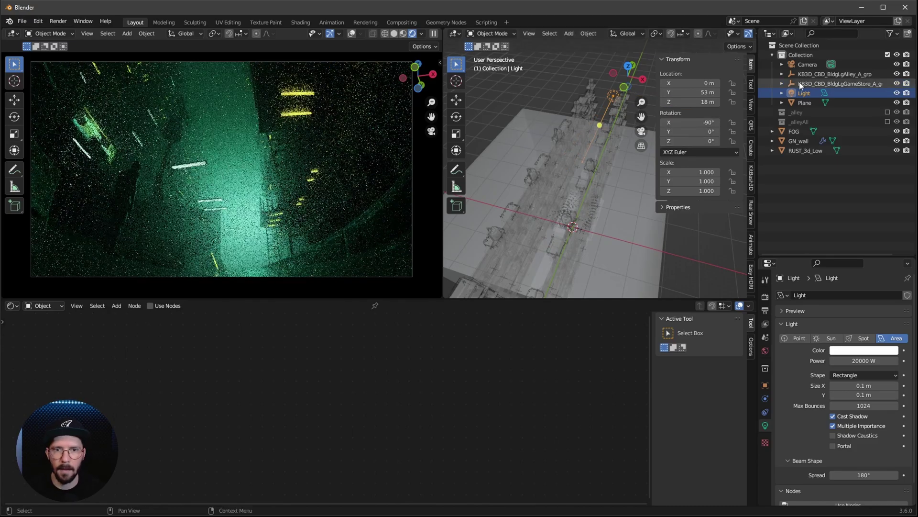
pyautogui.click(235, 261)
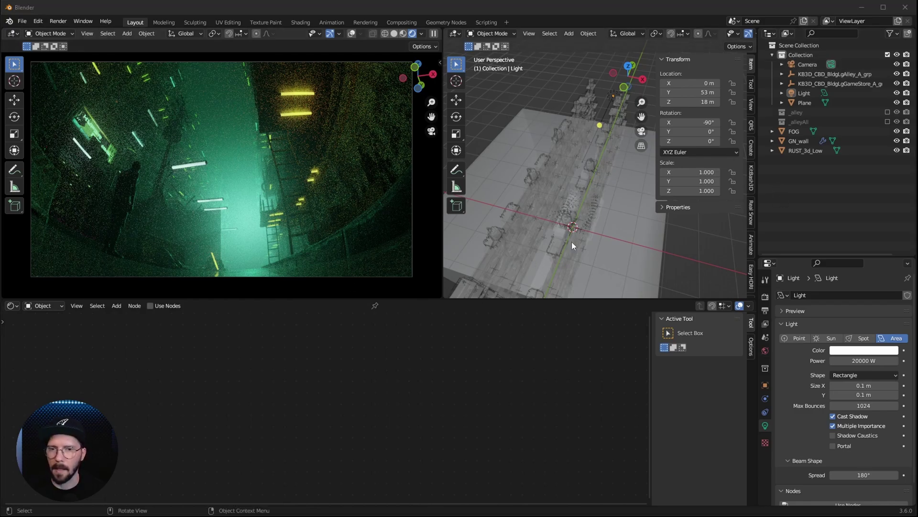
# Add a new area light to the scene
pyautogui.click(603, 270)
pyautogui.hotkey('shift', 'a')
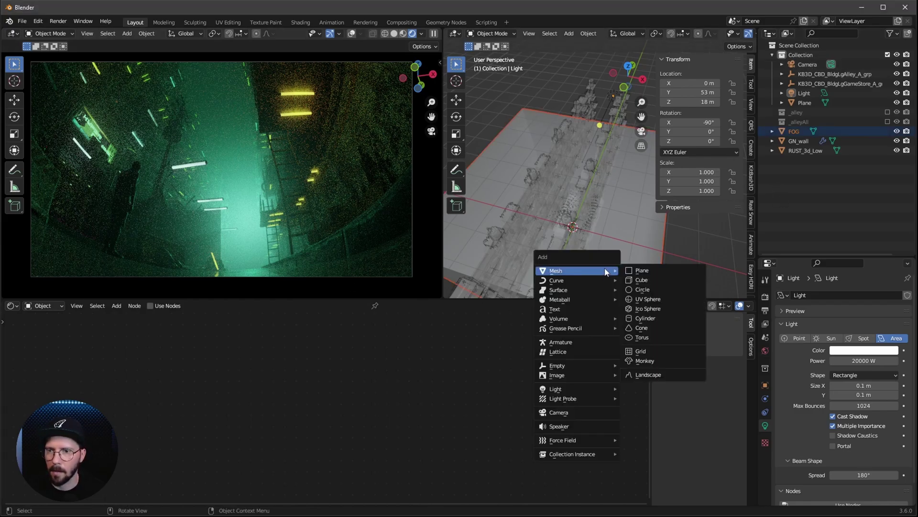
pyautogui.moveTo(584, 391)
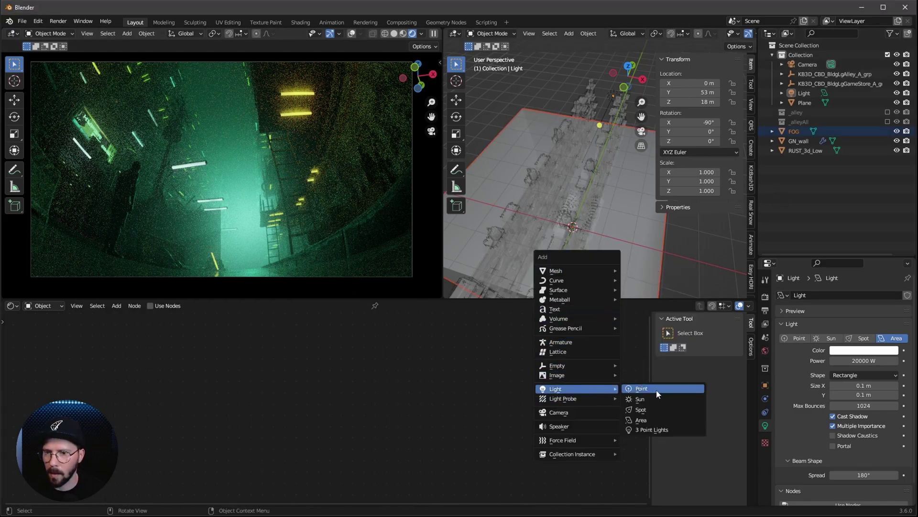
pyautogui.click(659, 421)
# Place the area light at X -0.34, Y 2.96, Z 3.9 m
pyautogui.doubleClick(700, 83)
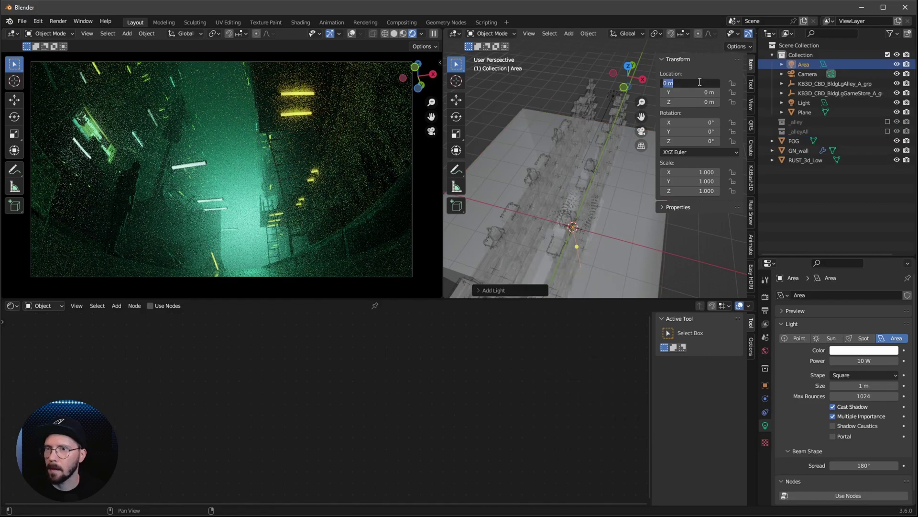
pyautogui.press('BackSpace')
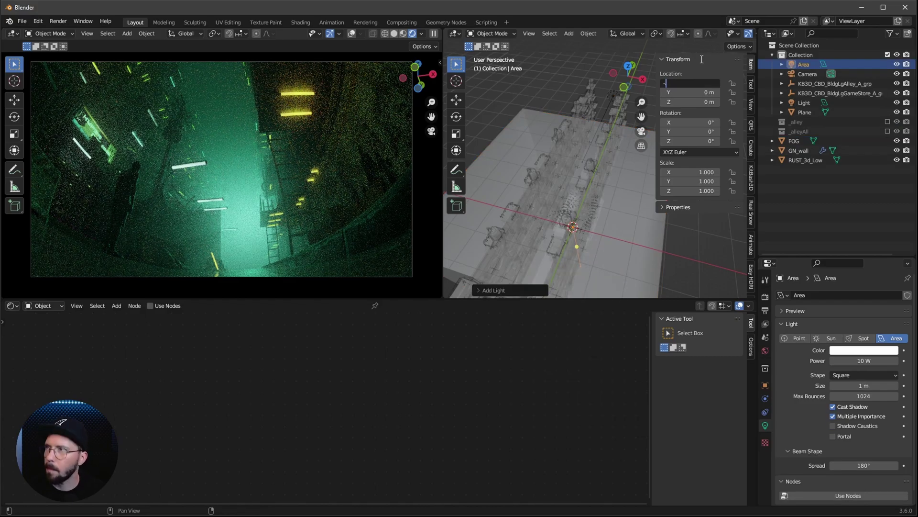
pyautogui.write('-.34')
pyautogui.press('Tab')
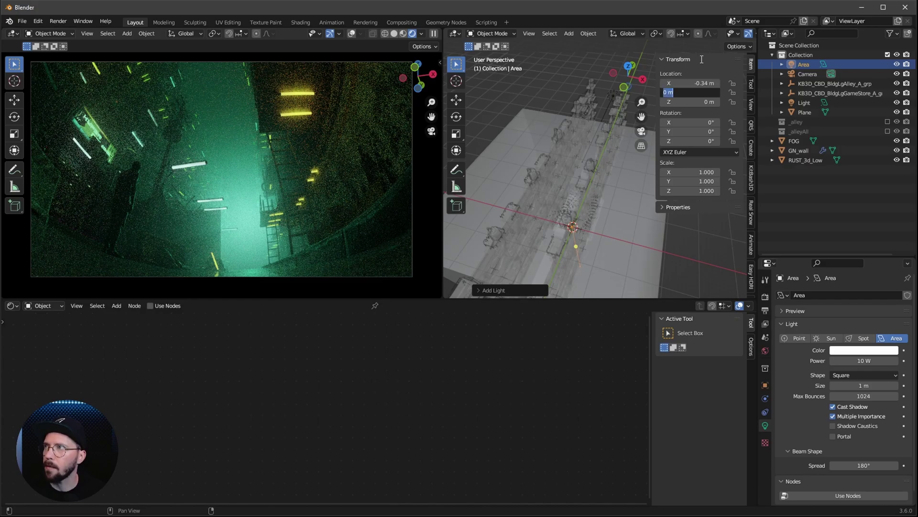
pyautogui.write('2.96')
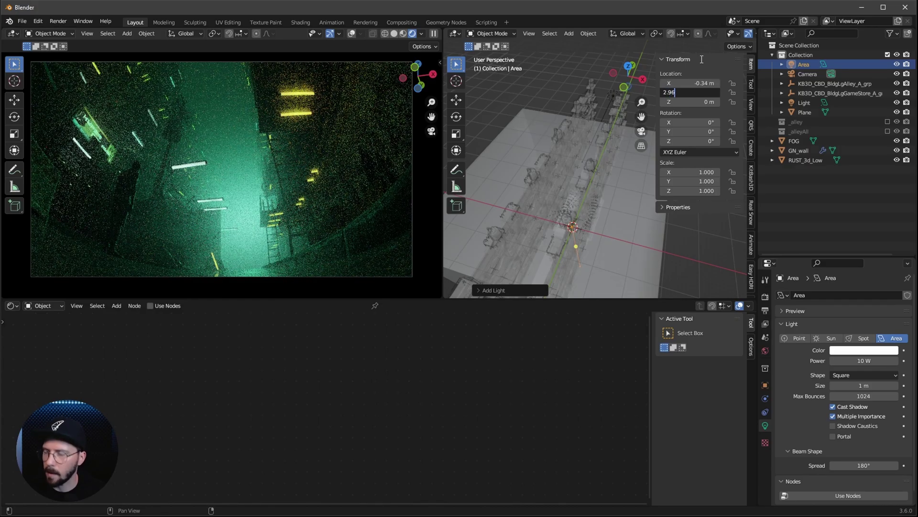
pyautogui.press('Tab')
pyautogui.write('93.9')
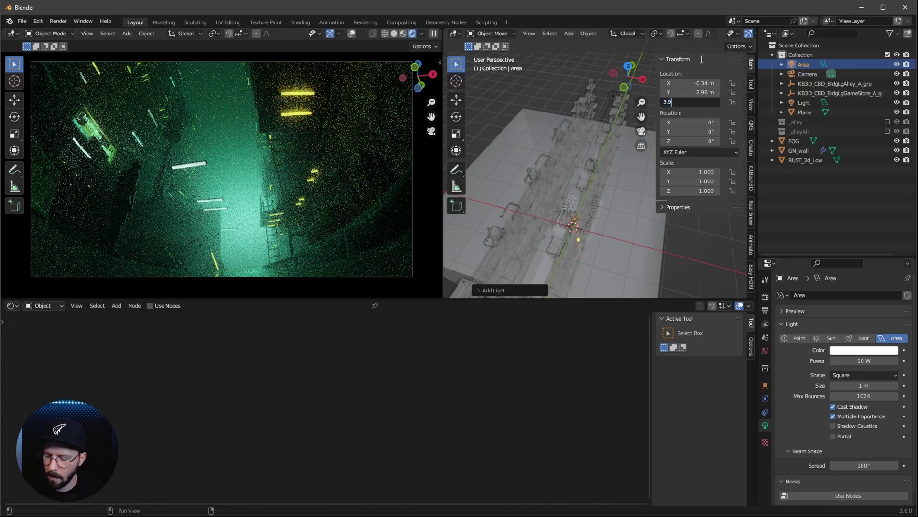
pyautogui.press('Return')
# Frame the area light with X-ray off and begin raising its Power
pyautogui.press('KP_Decimal')
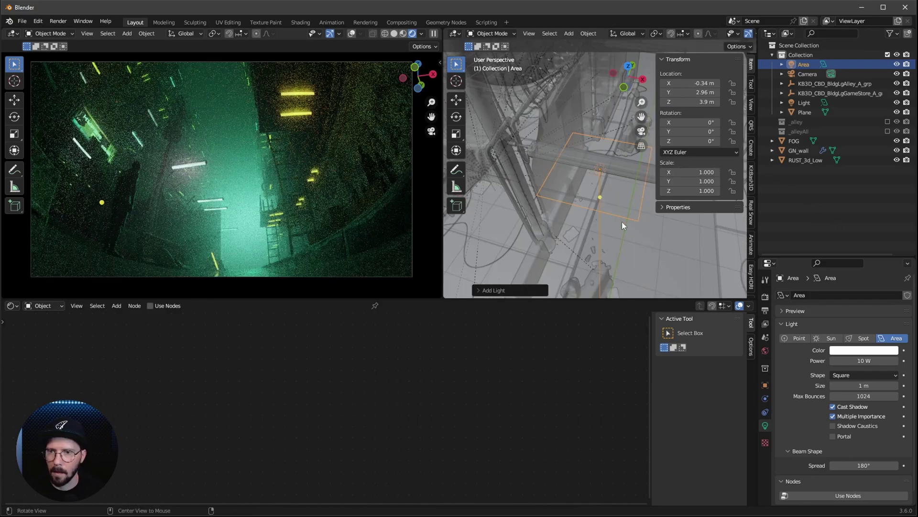
pyautogui.hotkey('alt', 'z')
pyautogui.moveTo(613, 258); pyautogui.dragTo(621, 261, button='middle')
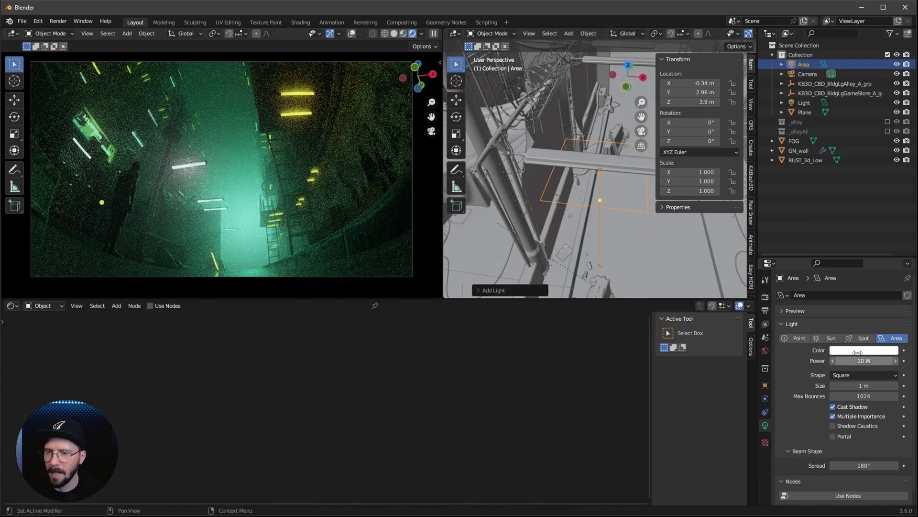
pyautogui.click(858, 360)
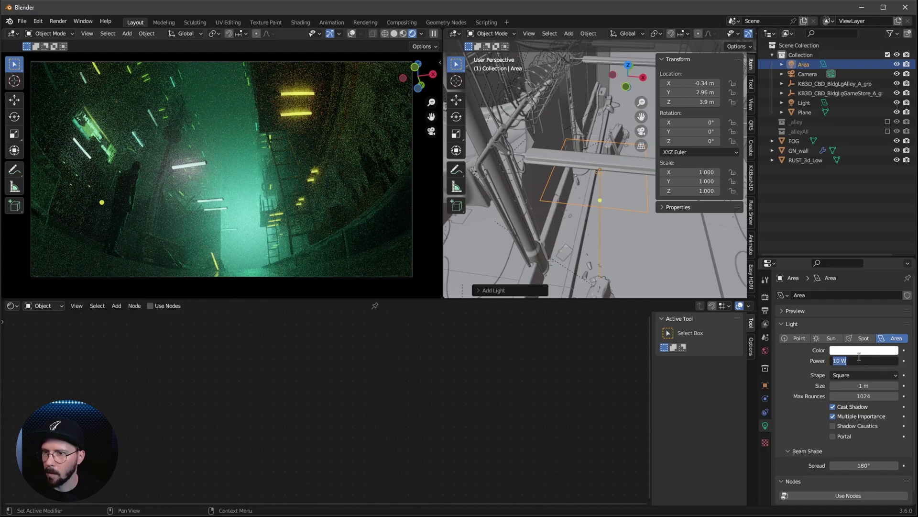
# Set the light's power to 100 W and untick its Volume Scatter ray visibility
pyautogui.press('Return')
pyautogui.click(765, 385)
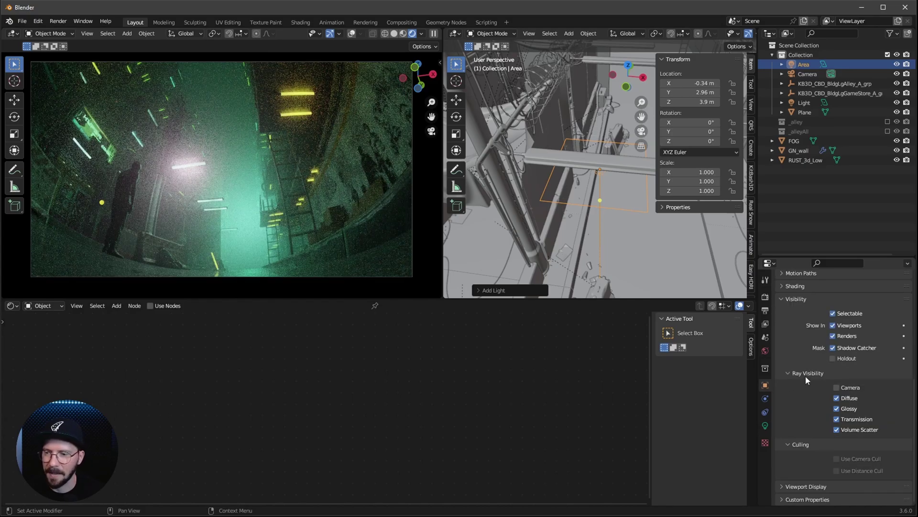
pyautogui.click(836, 429)
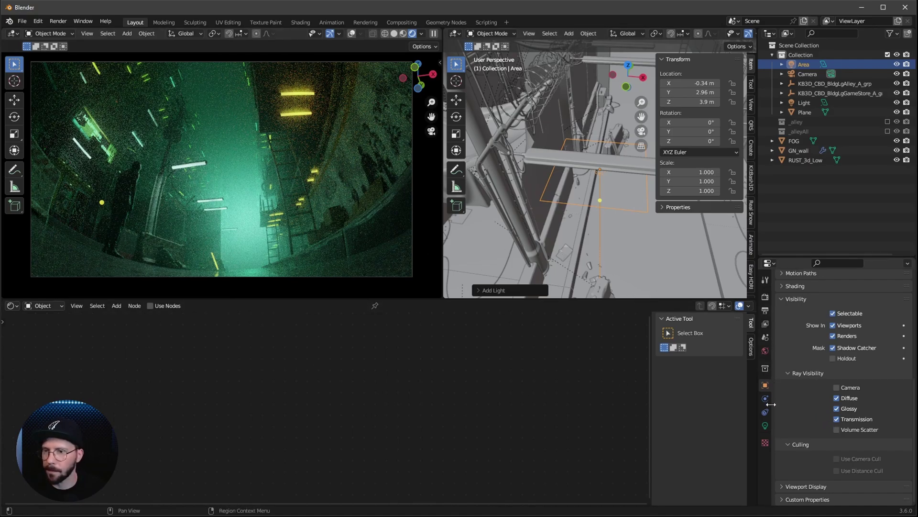
# Make the area light a Rectangle sized 1.6 m by 0.25 m
pyautogui.click(766, 425)
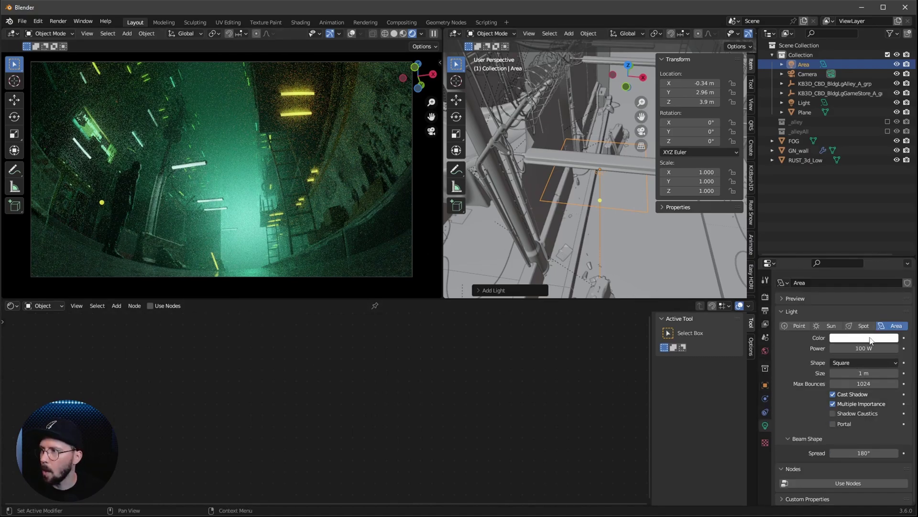
pyautogui.click(859, 363)
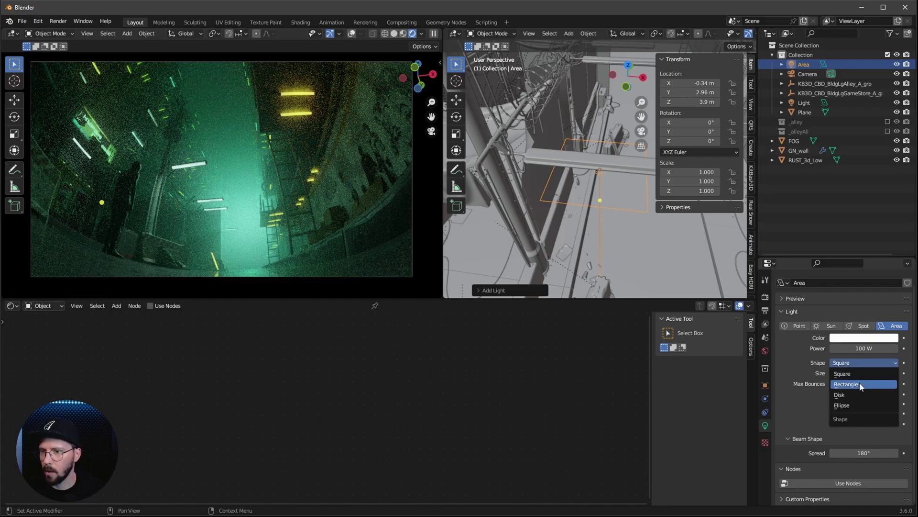
pyautogui.click(863, 384)
pyautogui.click(864, 373)
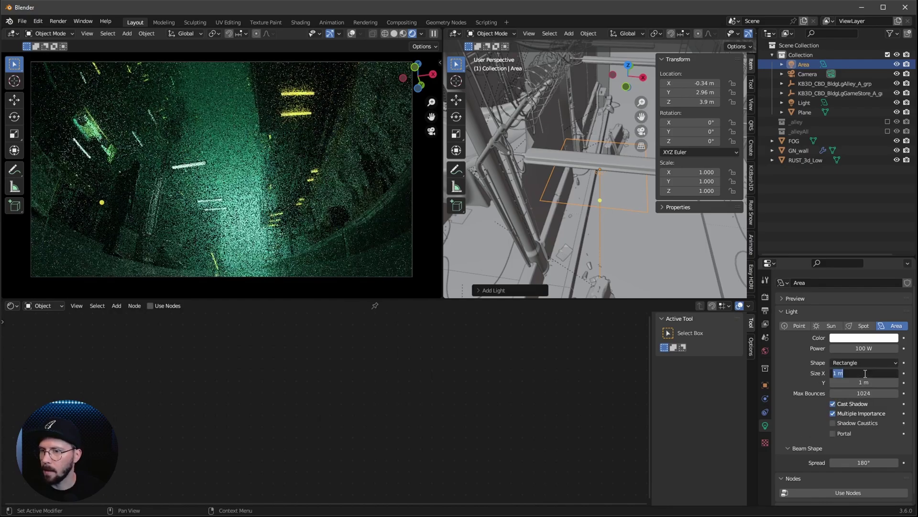
pyautogui.write('1.6')
pyautogui.press('Tab')
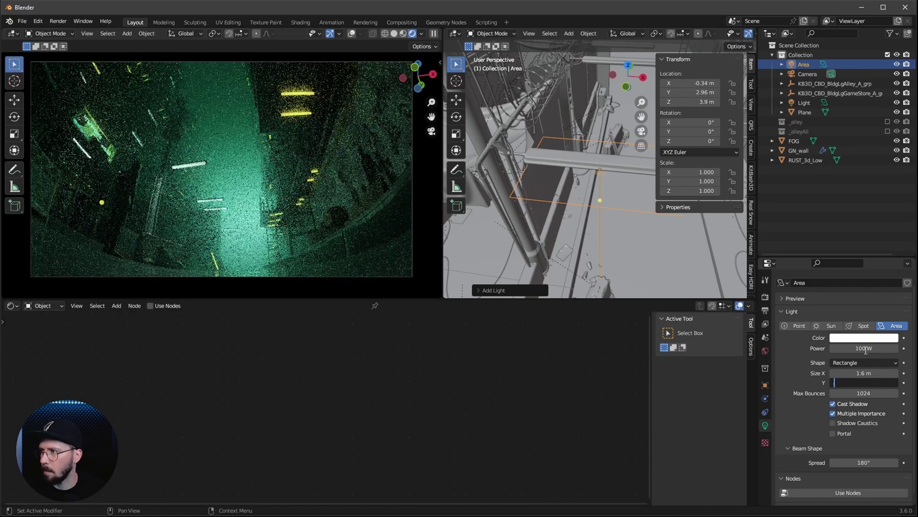
pyautogui.write('0.25')
pyautogui.press('Return')
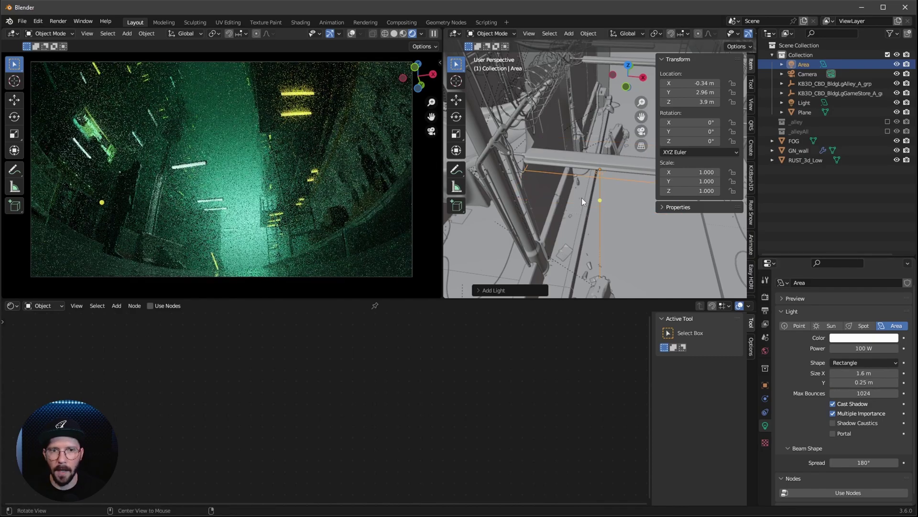
# Make a linked copy of the area light and slide it along Y in top view
pyautogui.moveTo(582, 197); pyautogui.dragTo(596, 223, button='middle')
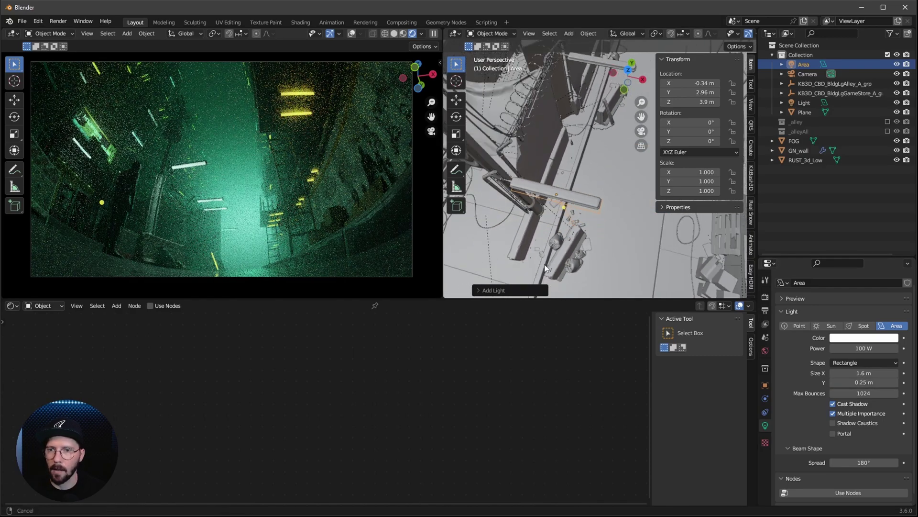
pyautogui.press('n')
pyautogui.keyDown('shift'); pyautogui.moveTo(619, 167); pyautogui.dragTo(610, 222, button='middle'); pyautogui.keyUp('shift')
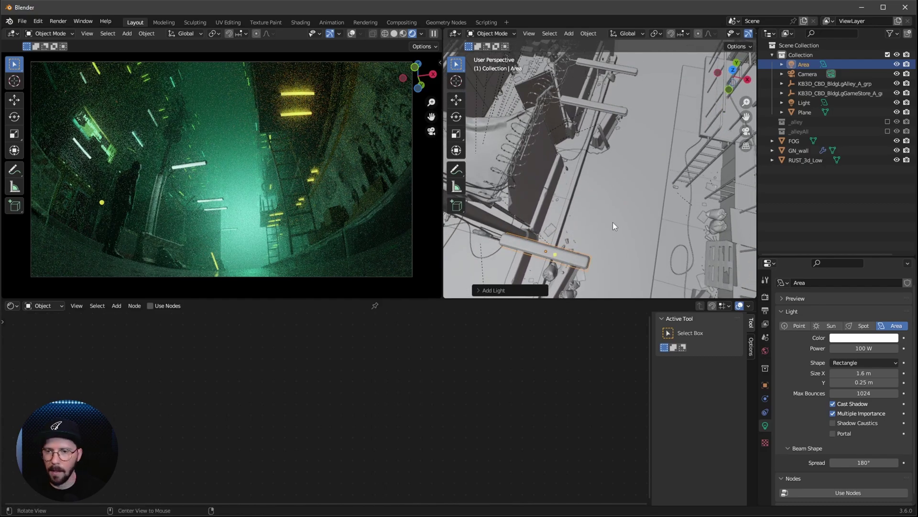
pyautogui.hotkey('alt', 'd')
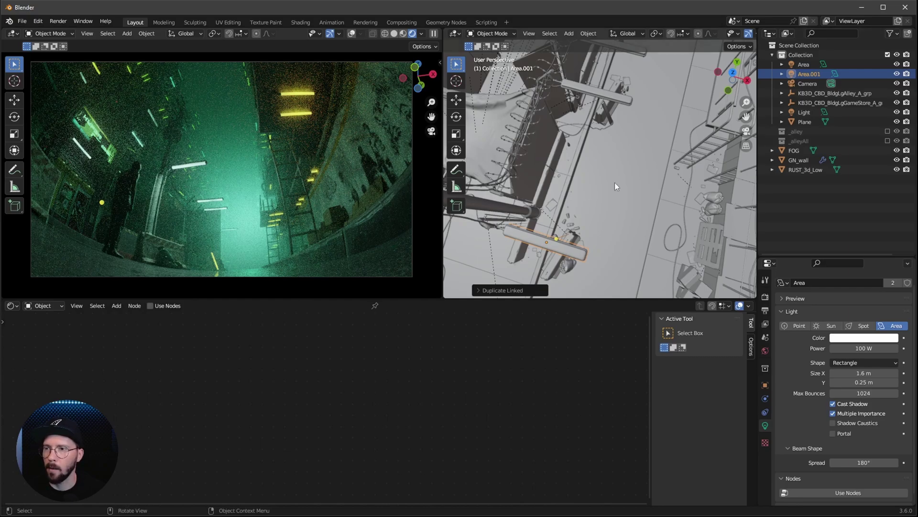
pyautogui.keyDown('ctrl'); pyautogui.moveTo(612, 171); pyautogui.dragTo(610, 177, button='middle'); pyautogui.keyUp('ctrl')
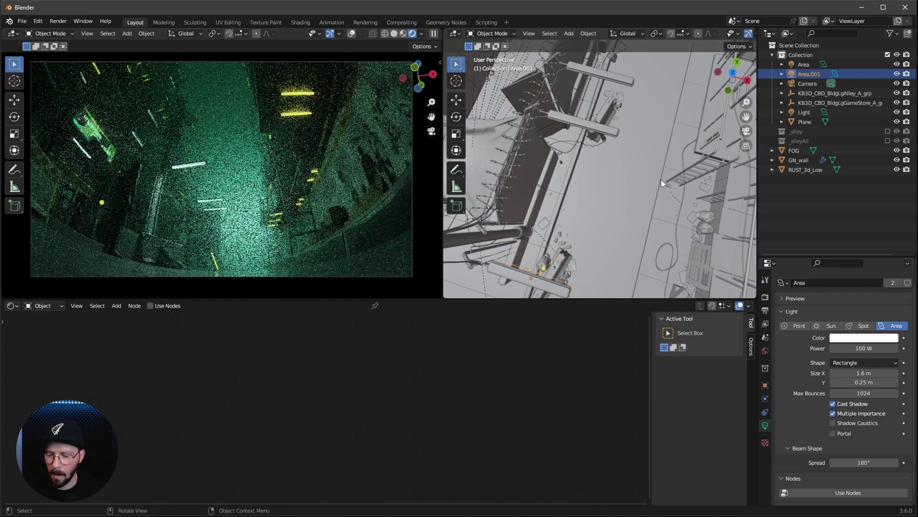
pyautogui.press('KP_7')
pyautogui.keyDown('ctrl'); pyautogui.moveTo(673, 215); pyautogui.dragTo(636, 196, button='middle'); pyautogui.keyUp('ctrl')
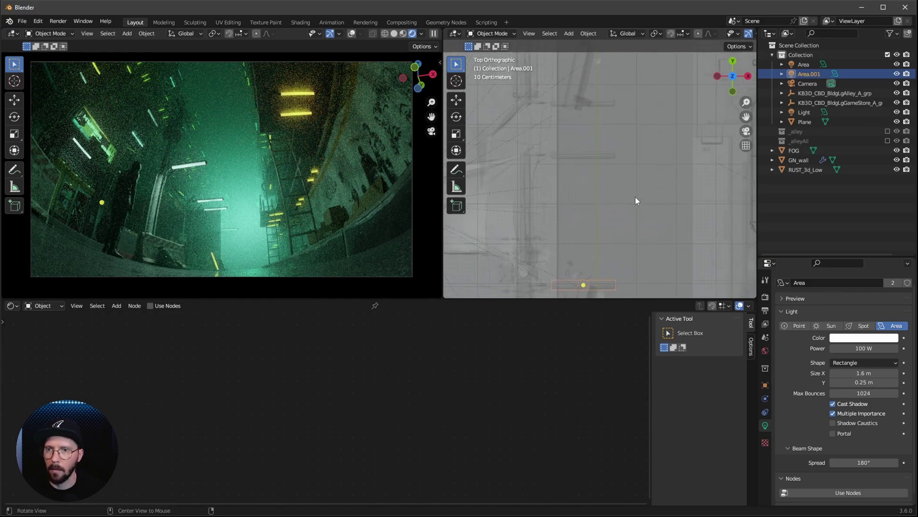
pyautogui.press('g')
pyautogui.press('y')
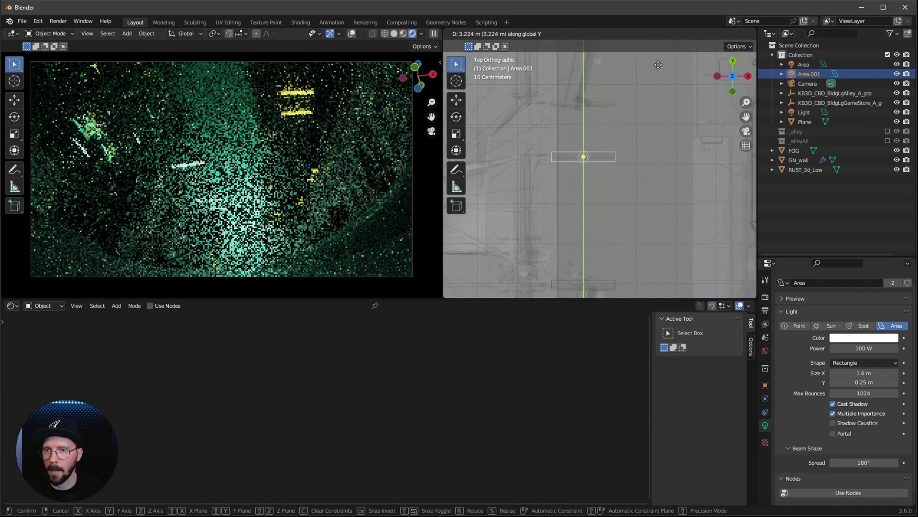
pyautogui.click(656, 66)
# Add two more linked copies, spacing them along Y down the alley
pyautogui.keyDown('shift'); pyautogui.moveTo(651, 87); pyautogui.dragTo(644, 171, button='middle'); pyautogui.keyUp('shift')
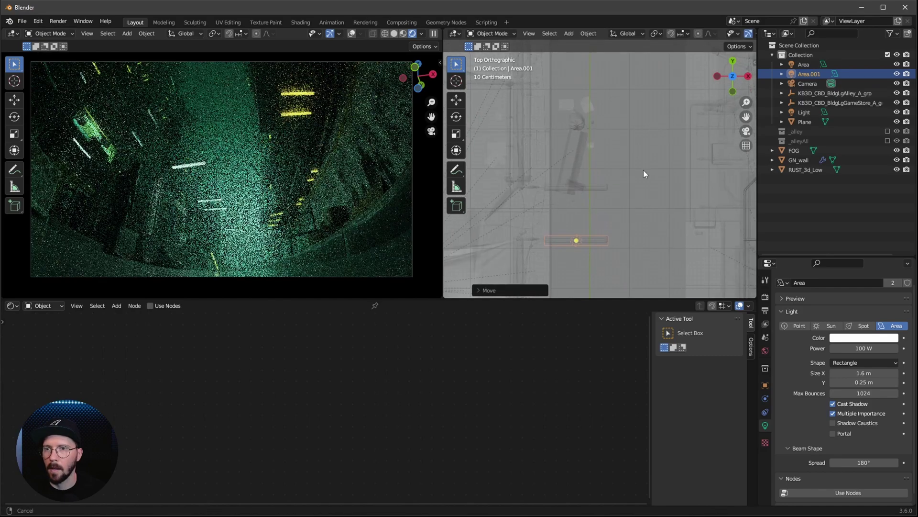
pyautogui.hotkey('shift', 'd')
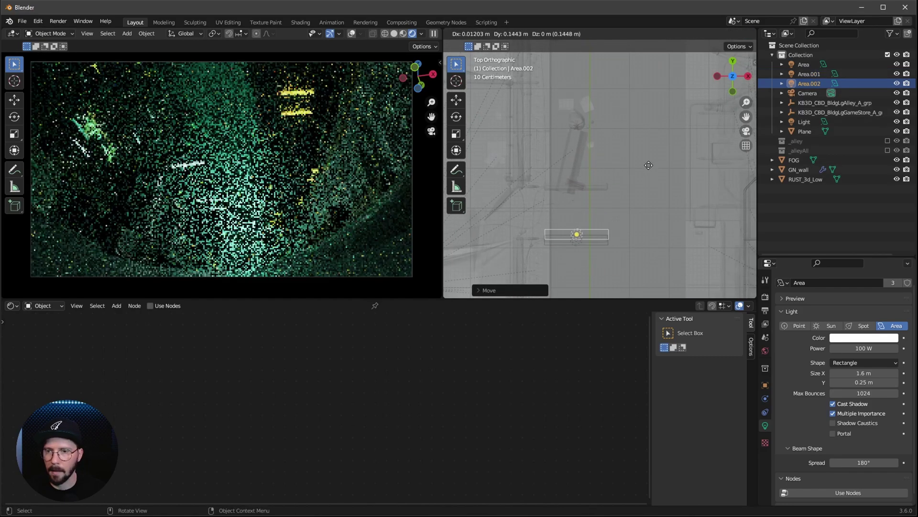
pyautogui.press('y')
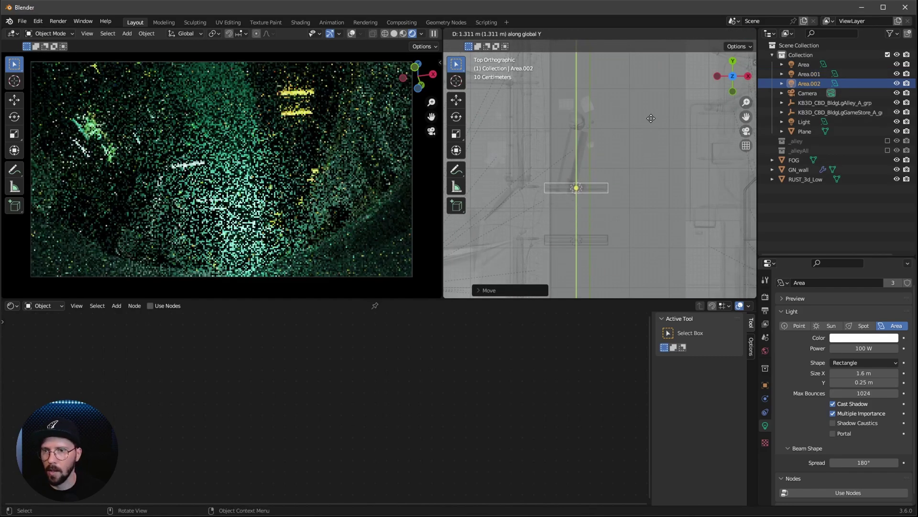
pyautogui.click(652, 119)
pyautogui.keyDown('shift'); pyautogui.moveTo(651, 118); pyautogui.dragTo(649, 227, button='middle'); pyautogui.keyUp('shift')
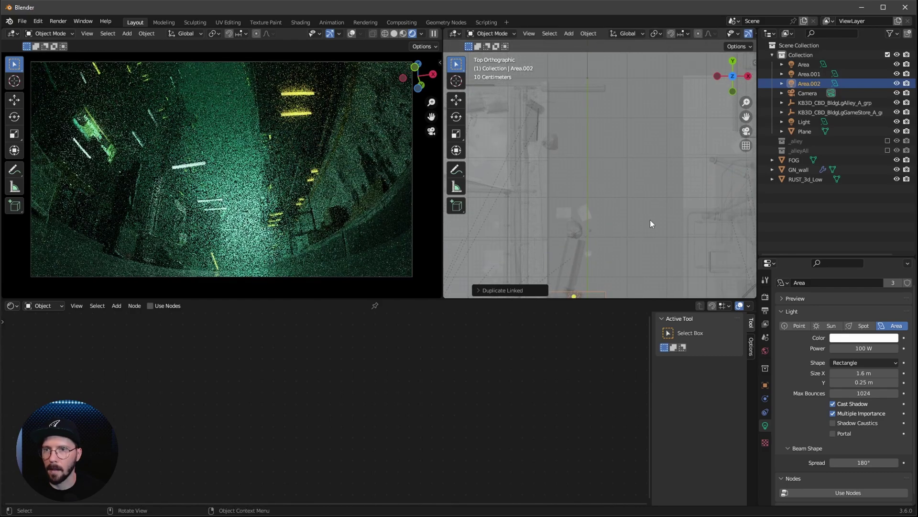
pyautogui.hotkey('shift', 'd')
pyautogui.press('y')
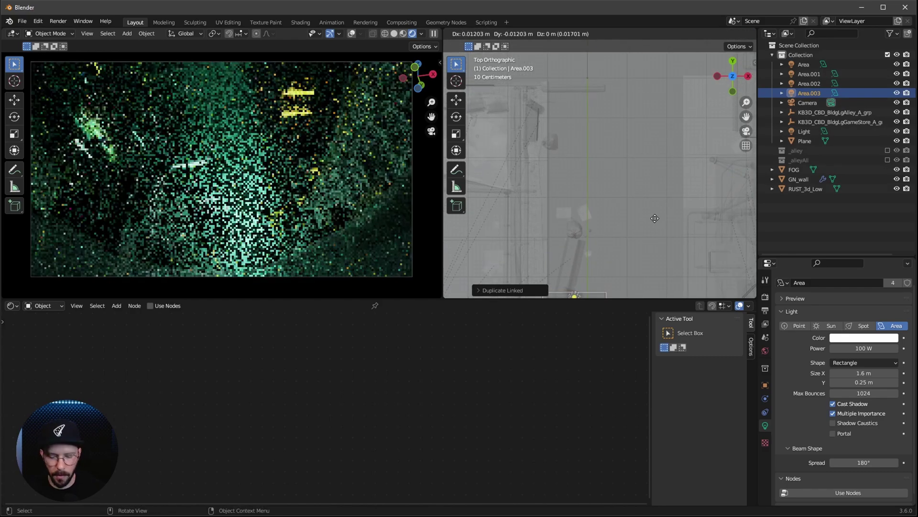
pyautogui.click(653, 28)
pyautogui.press('g')
pyautogui.press('y')
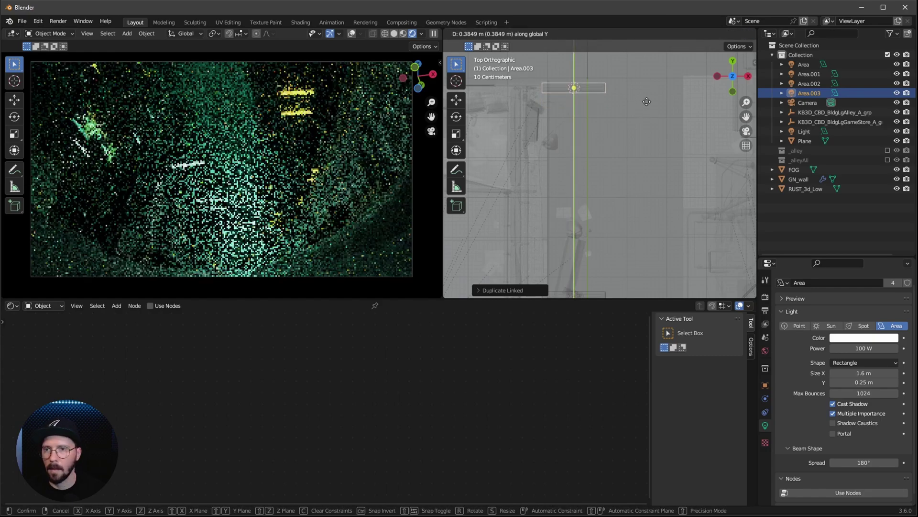
pyautogui.click(646, 103)
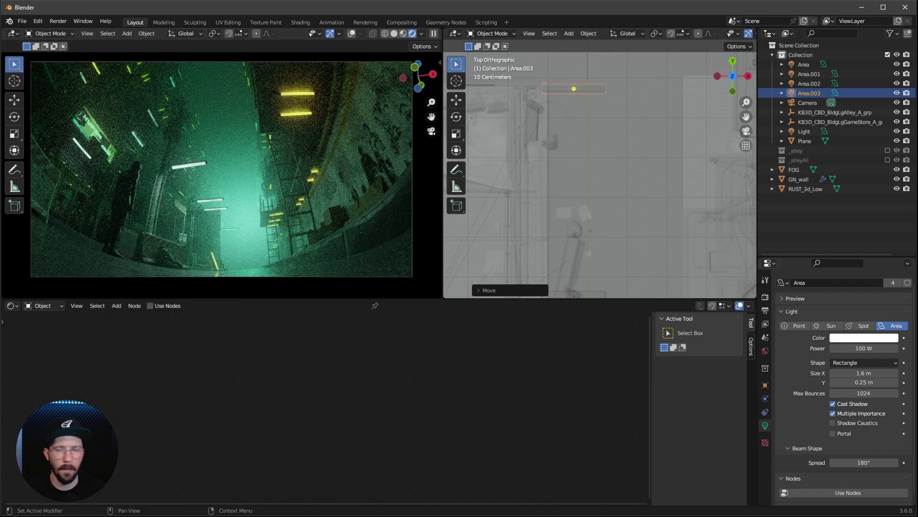
# In Render properties, collapse Sampling, expand Color Management and open the Look dropdown
pyautogui.click(765, 297)
pyautogui.scroll(-4, 810, 283)
pyautogui.scroll(-2, 809, 282)
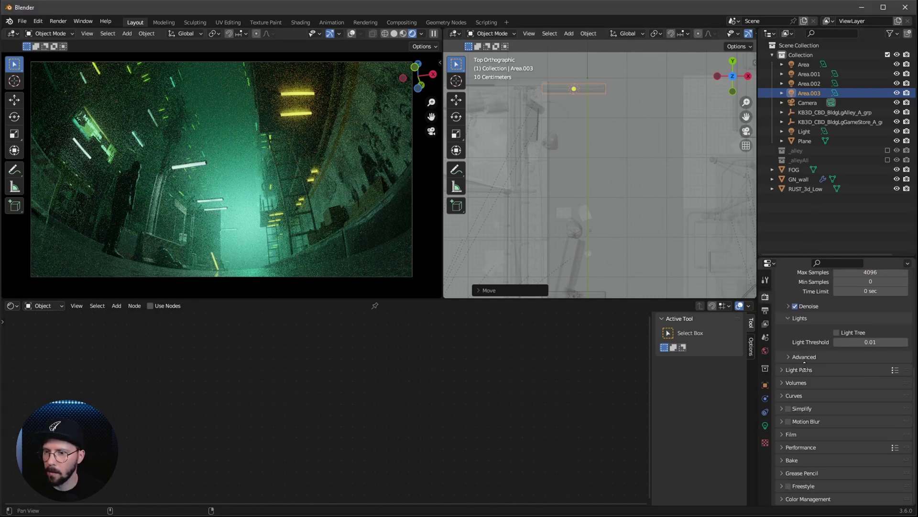
pyautogui.scroll(4, 804, 296)
pyautogui.click(789, 325)
pyautogui.scroll(4, 793, 326)
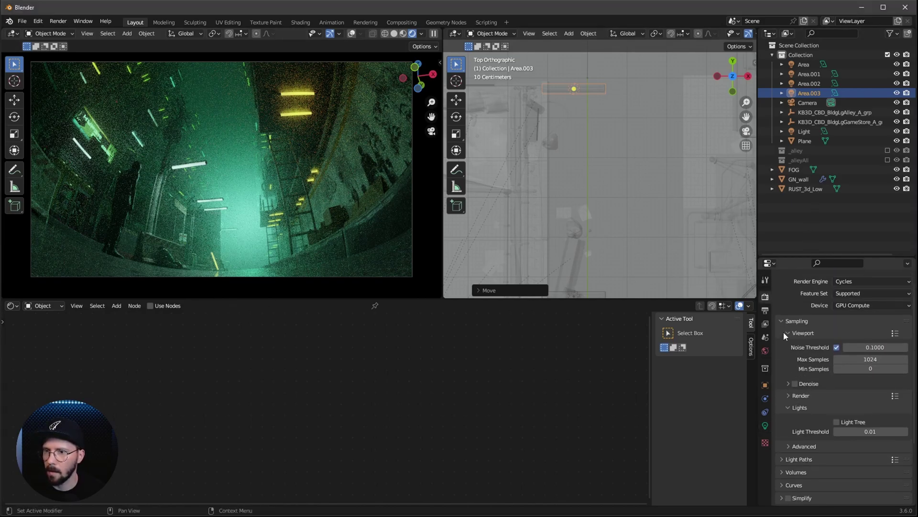
pyautogui.click(784, 334)
pyautogui.click(784, 477)
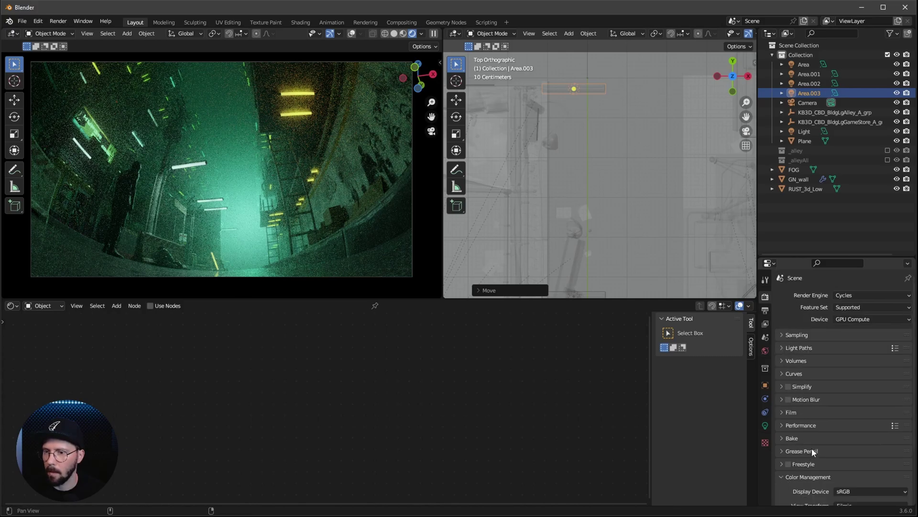
pyautogui.scroll(-3, 845, 314)
pyautogui.click(862, 448)
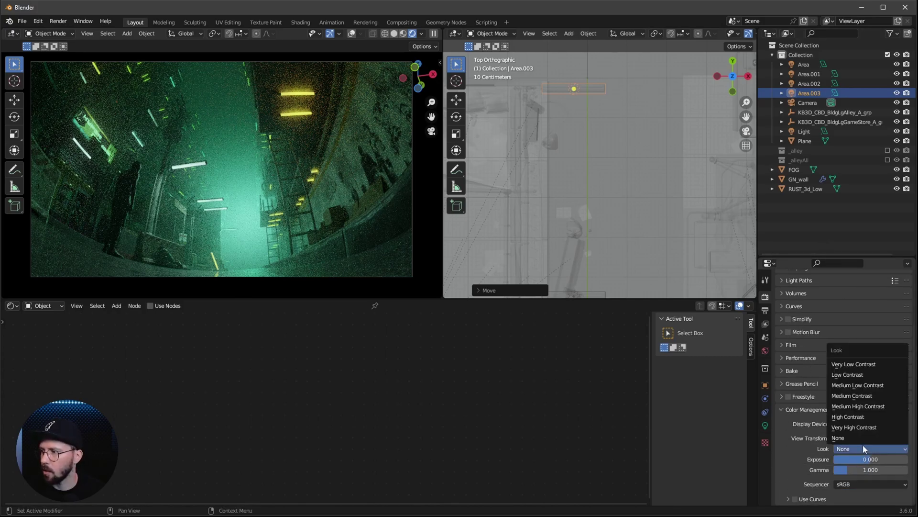